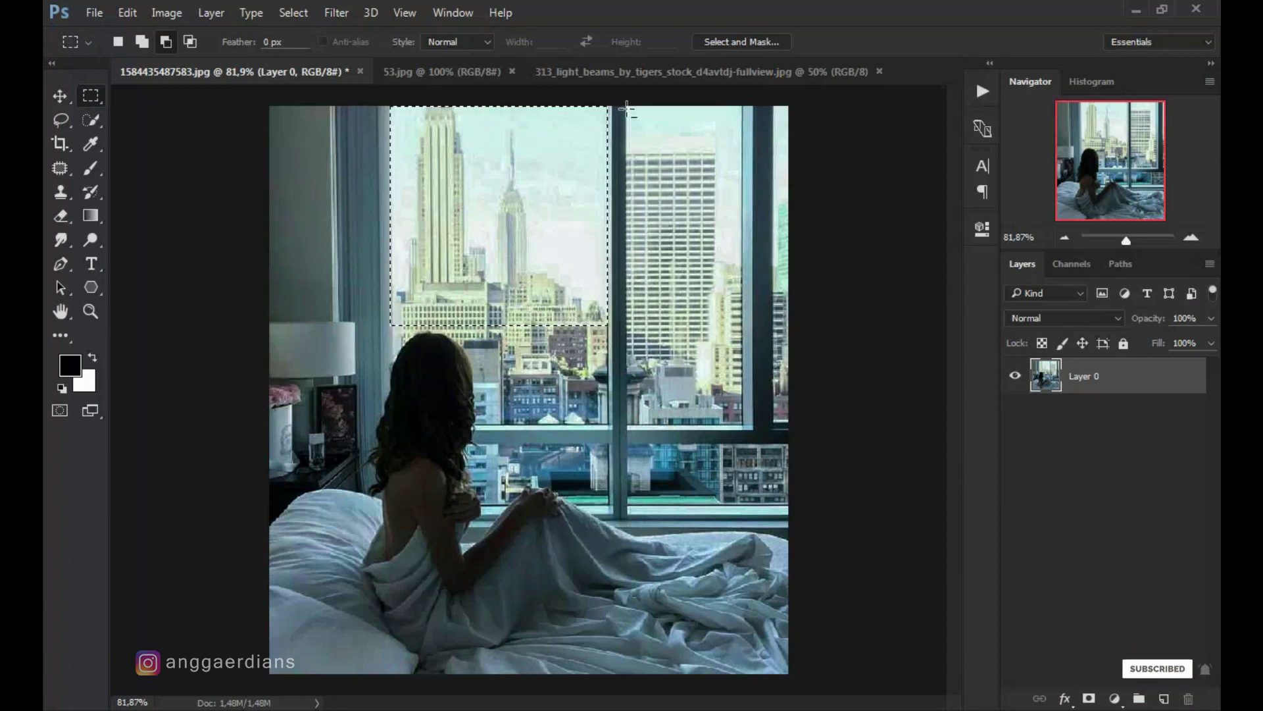
Add the right window pane to the upper-left pane selection with a Shift-drag marquee
key(shift)
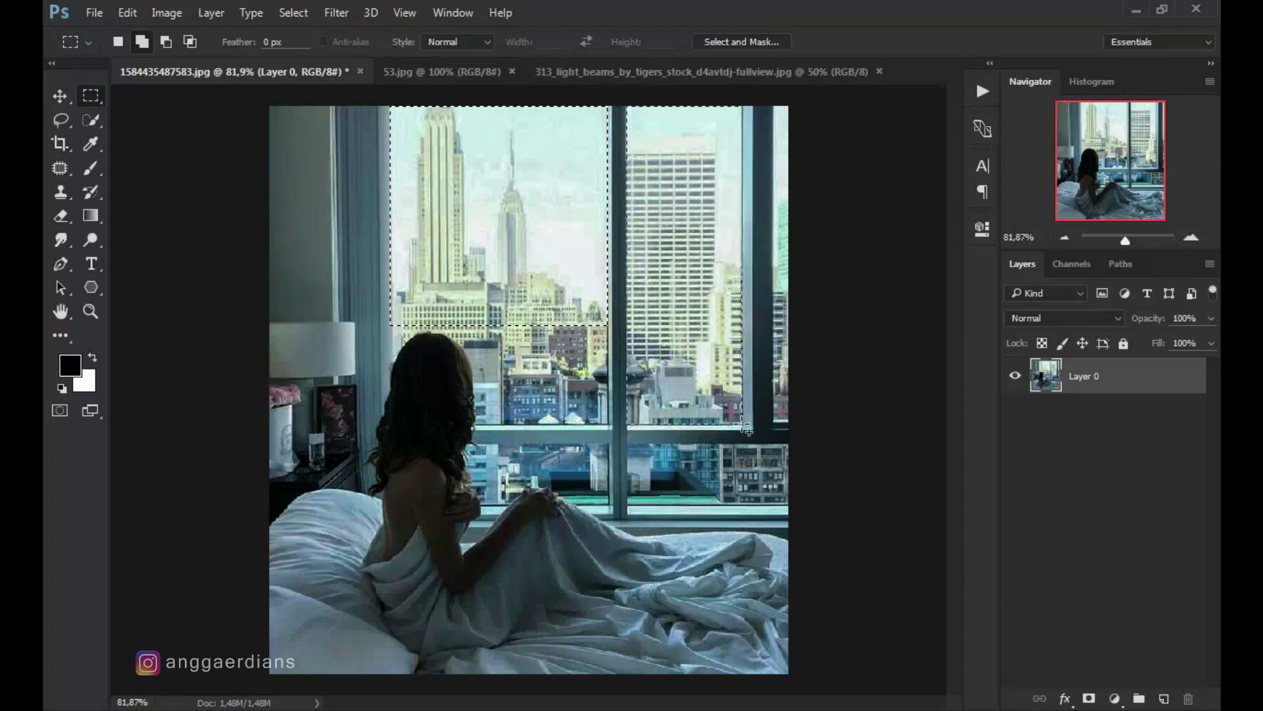
drag(743, 427, 743, 424)
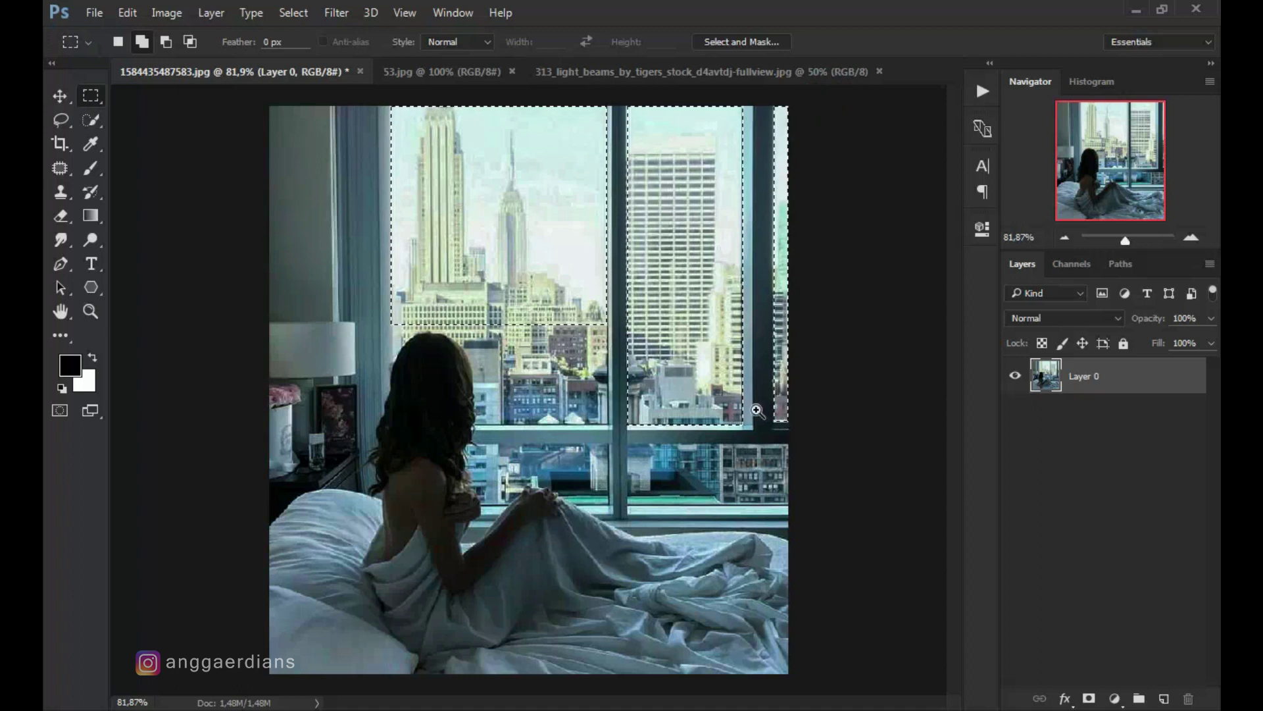
scroll(777, 424, up, 8)
Subtract the window frame area from the selection
scroll(700, 350, down, 3)
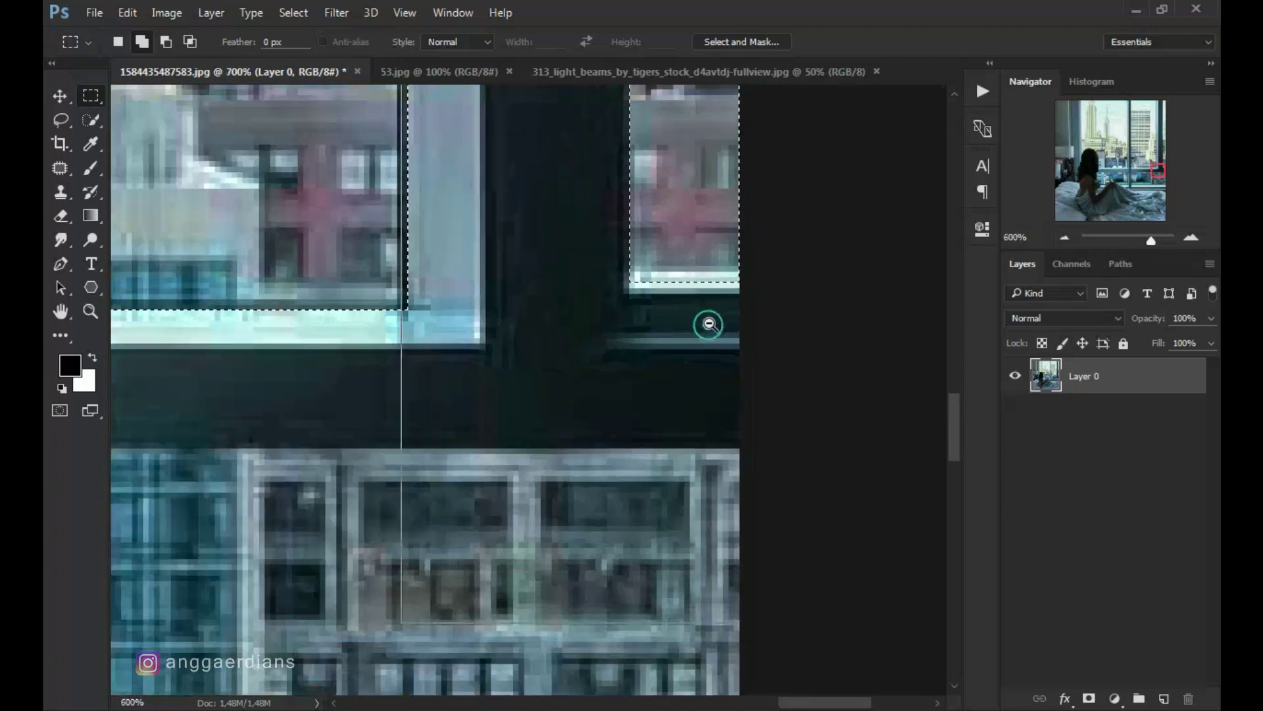
click(166, 42)
drag(768, 323, 625, 284)
scroll(575, 381, down, 4)
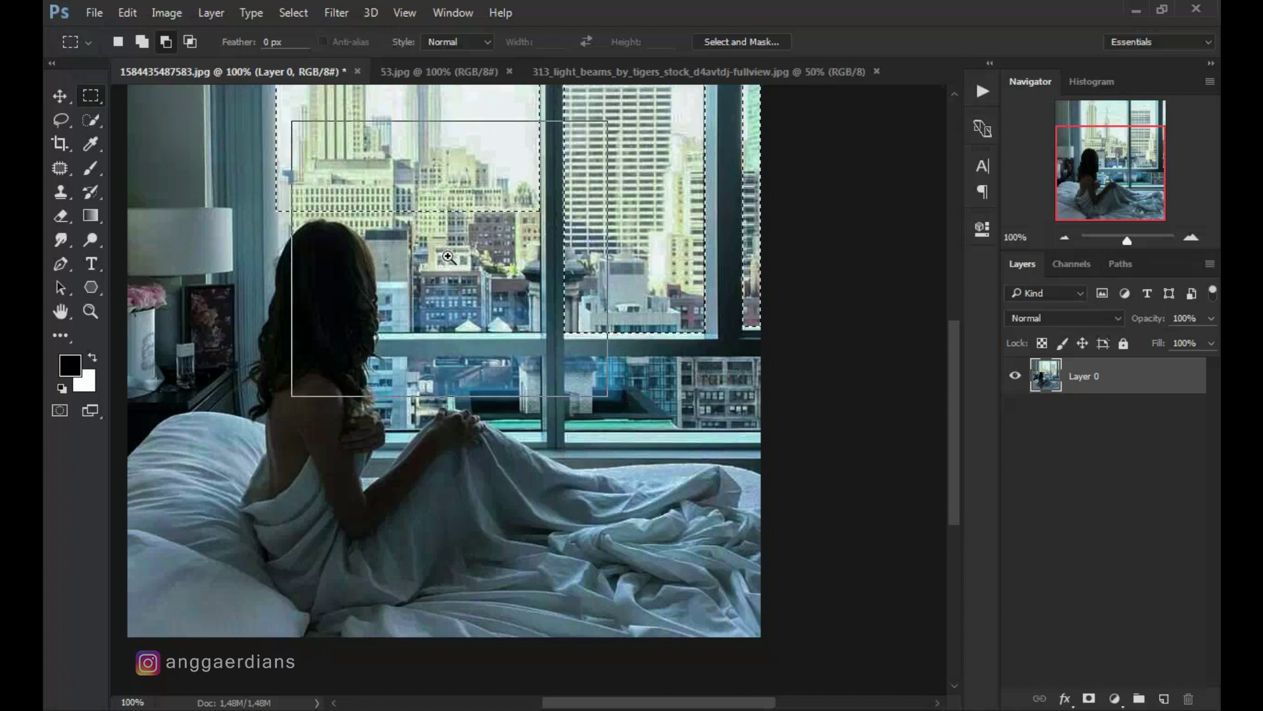
scroll(199, 287, up, 1)
Add the city beside the woman's head and the lower right and middle panes to the selection
click(142, 41)
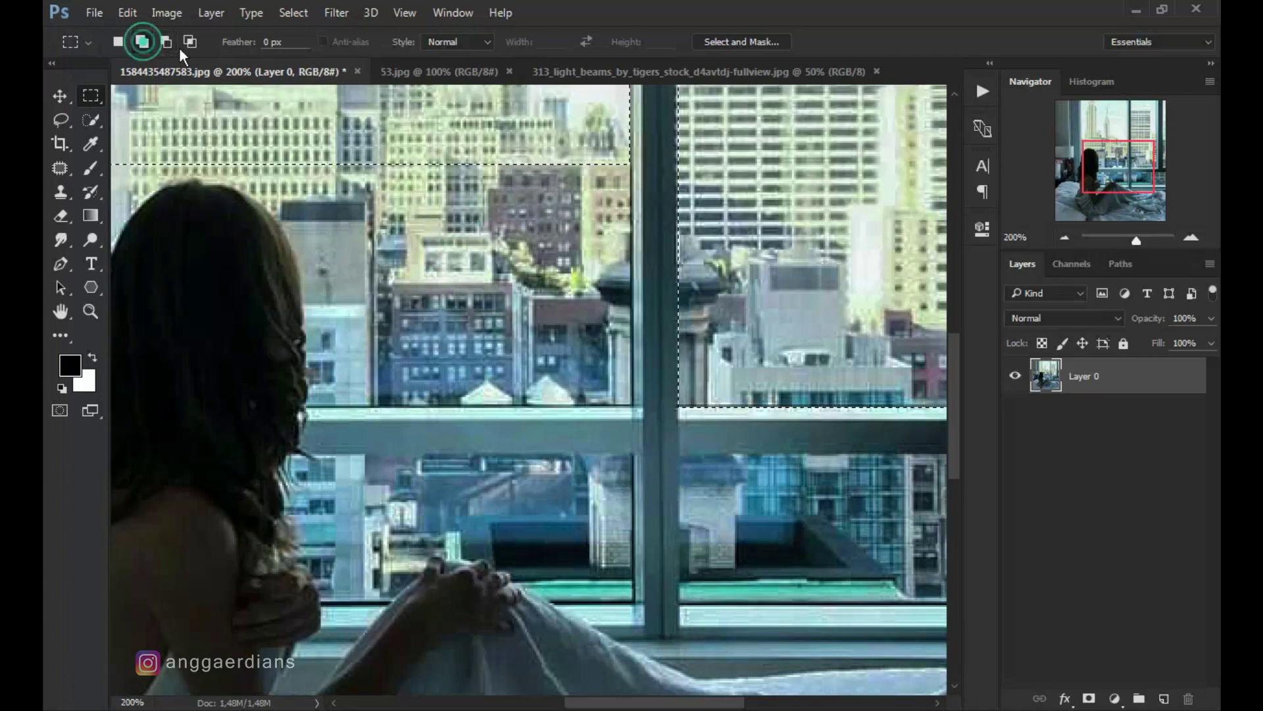
drag(629, 154, 619, 228)
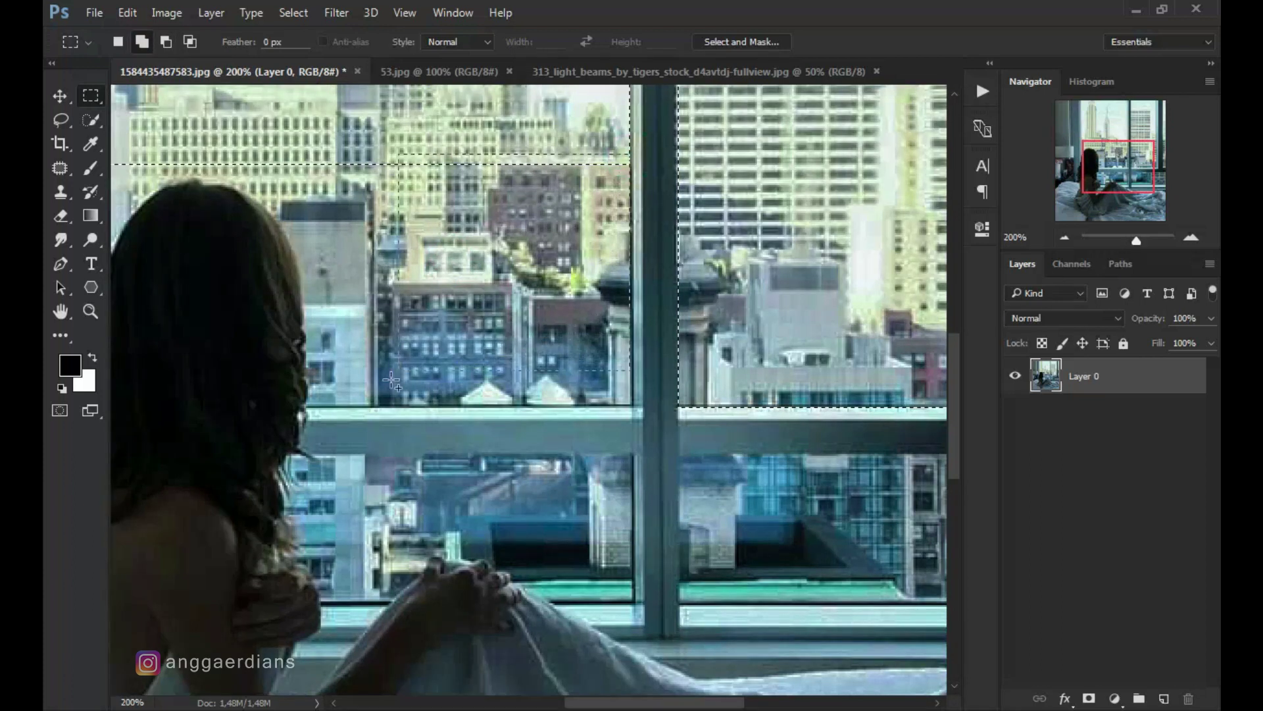
drag(319, 403, 313, 407)
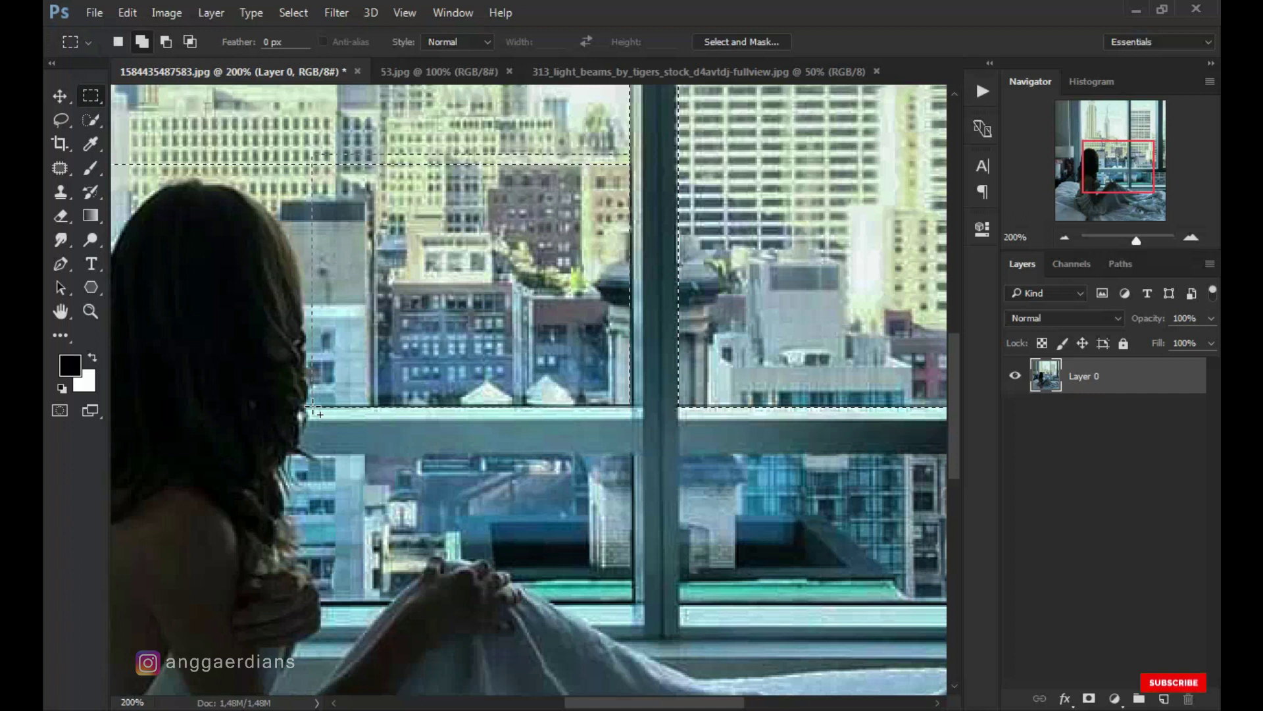
mouse_move(485, 310)
mouse_down()
mouse_move(738, 388)
mouse_move(473, 289)
mouse_up()
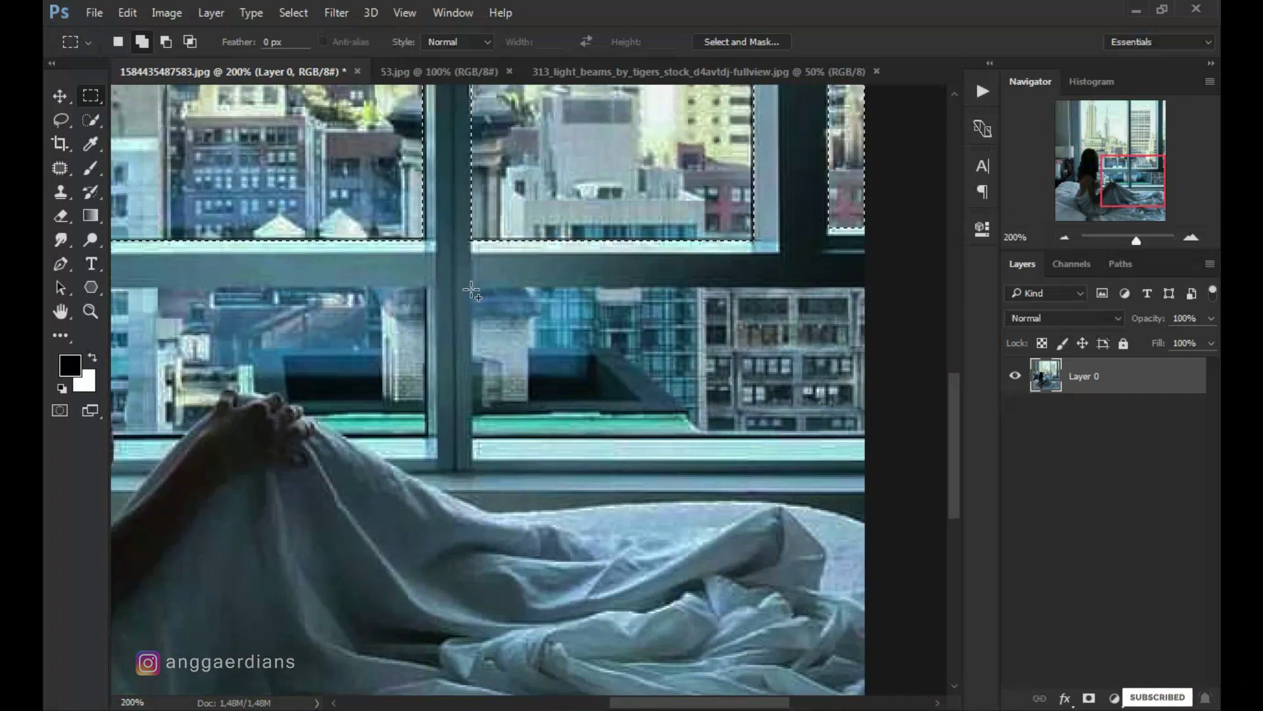
drag(473, 289, 682, 374)
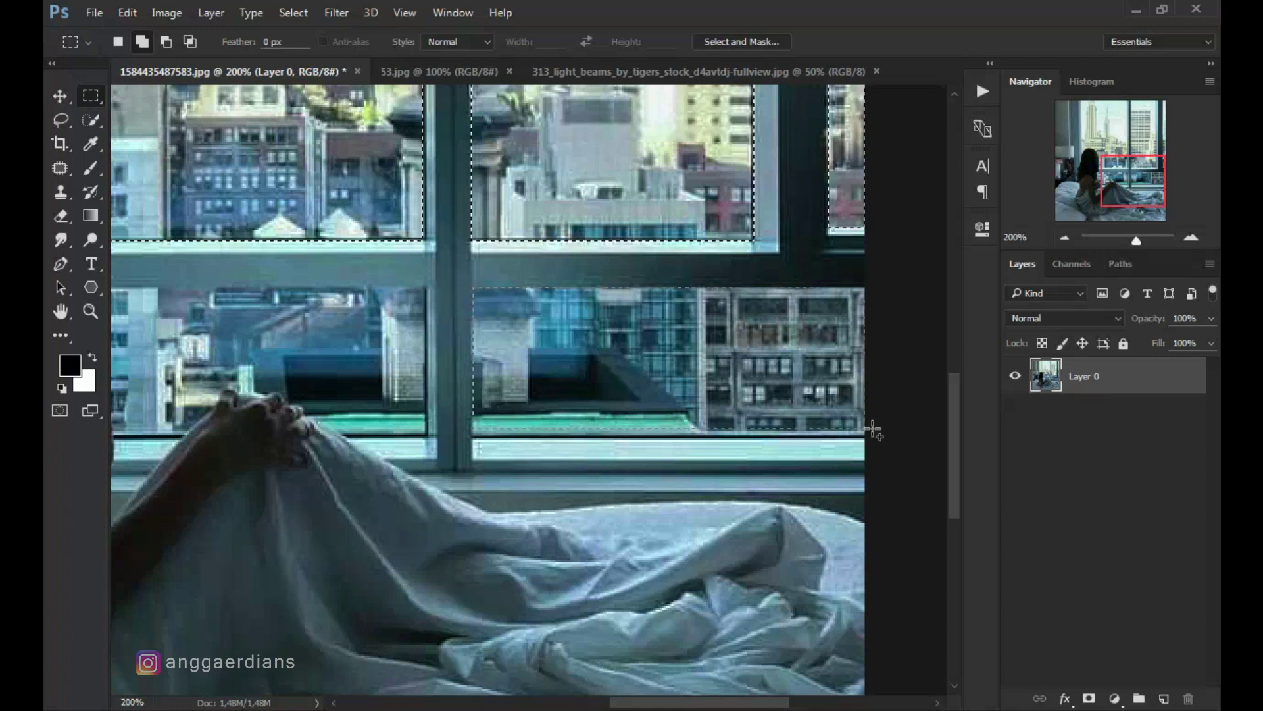
mouse_move(685, 485)
mouse_down()
mouse_move(600, 502)
mouse_move(834, 517)
mouse_up()
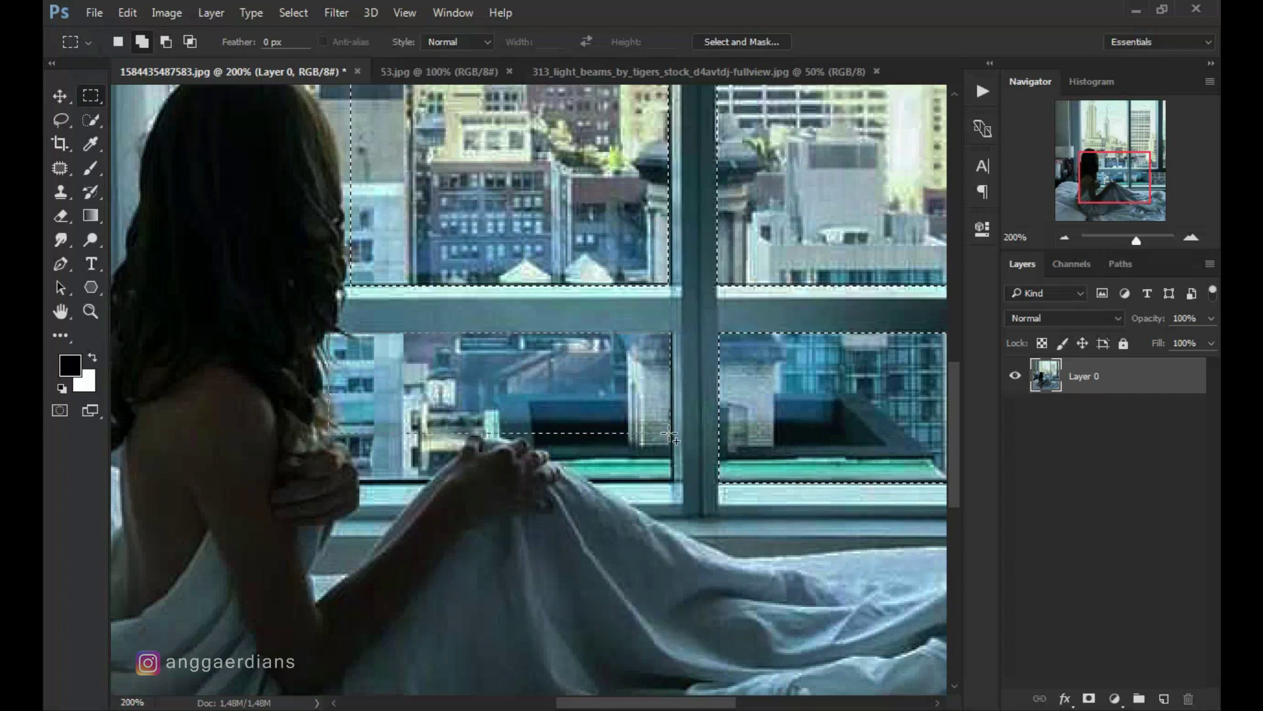
drag(673, 390, 673, 391)
mouse_move(669, 339)
mouse_down()
mouse_move(592, 446)
mouse_move(594, 484)
mouse_up()
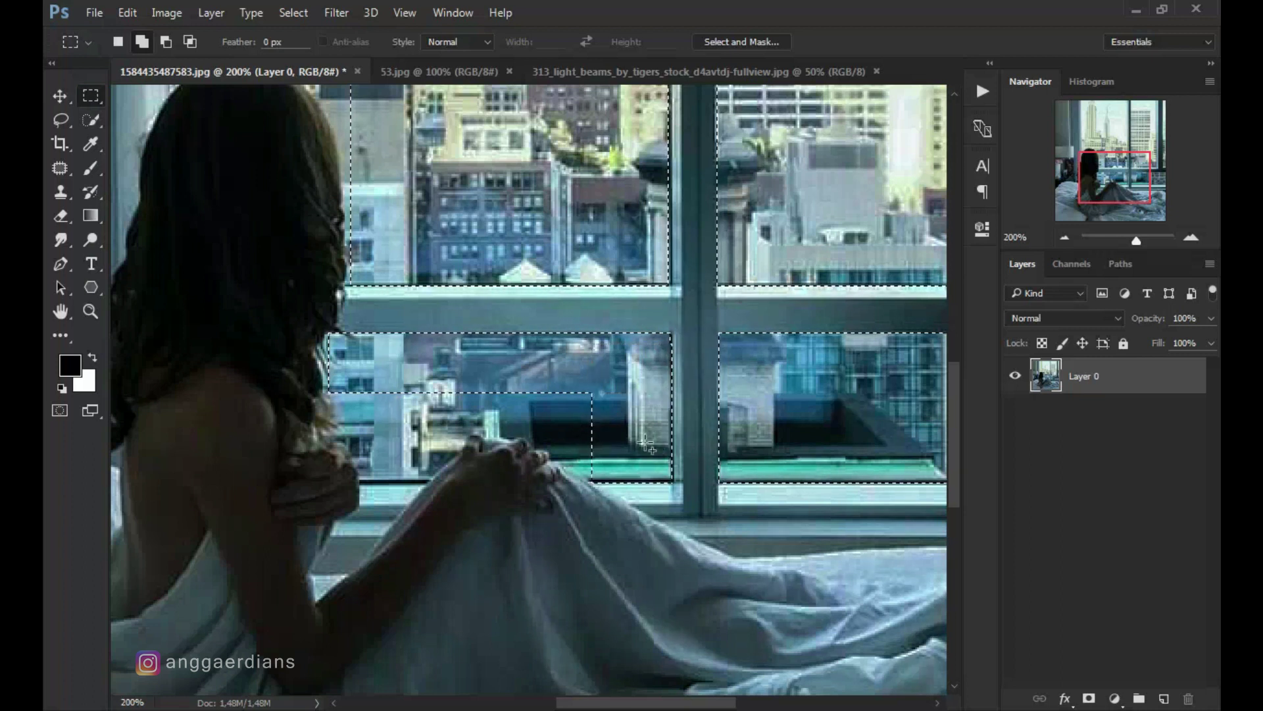
Trace the selection edge along the woman's hair with the Lasso
click(61, 120)
scroll(264, 442, up, 1)
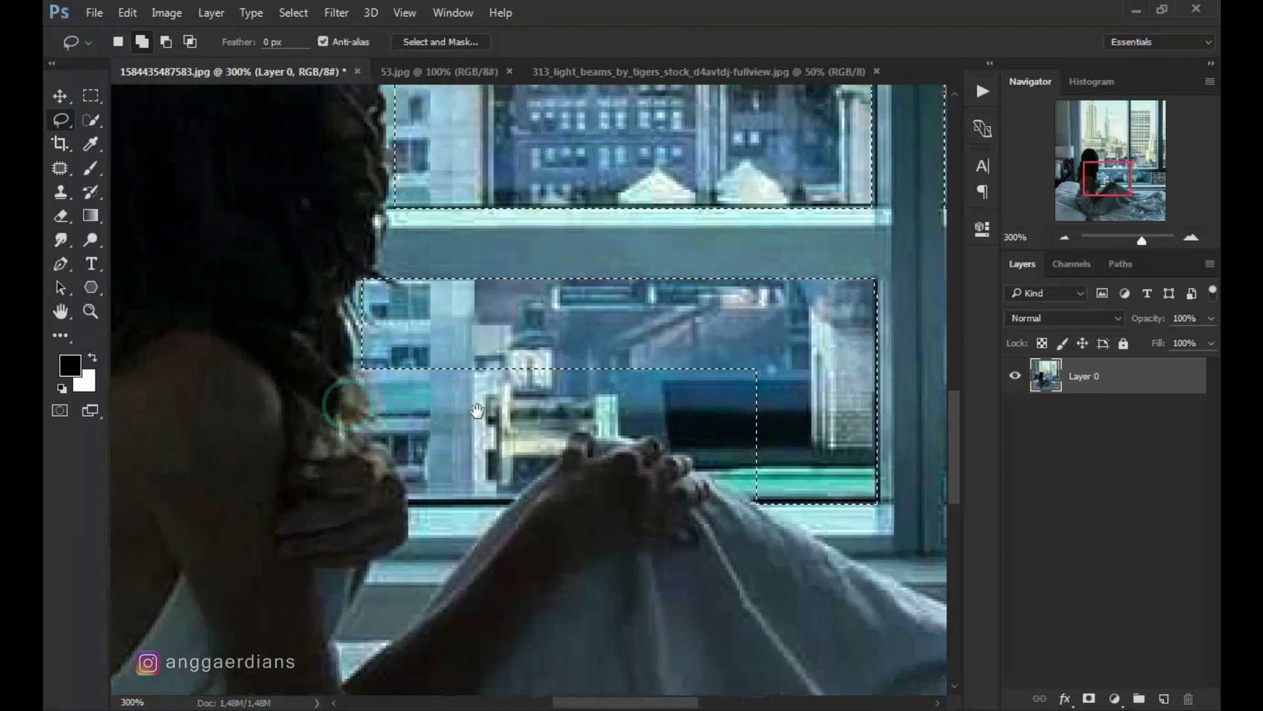
click(354, 284)
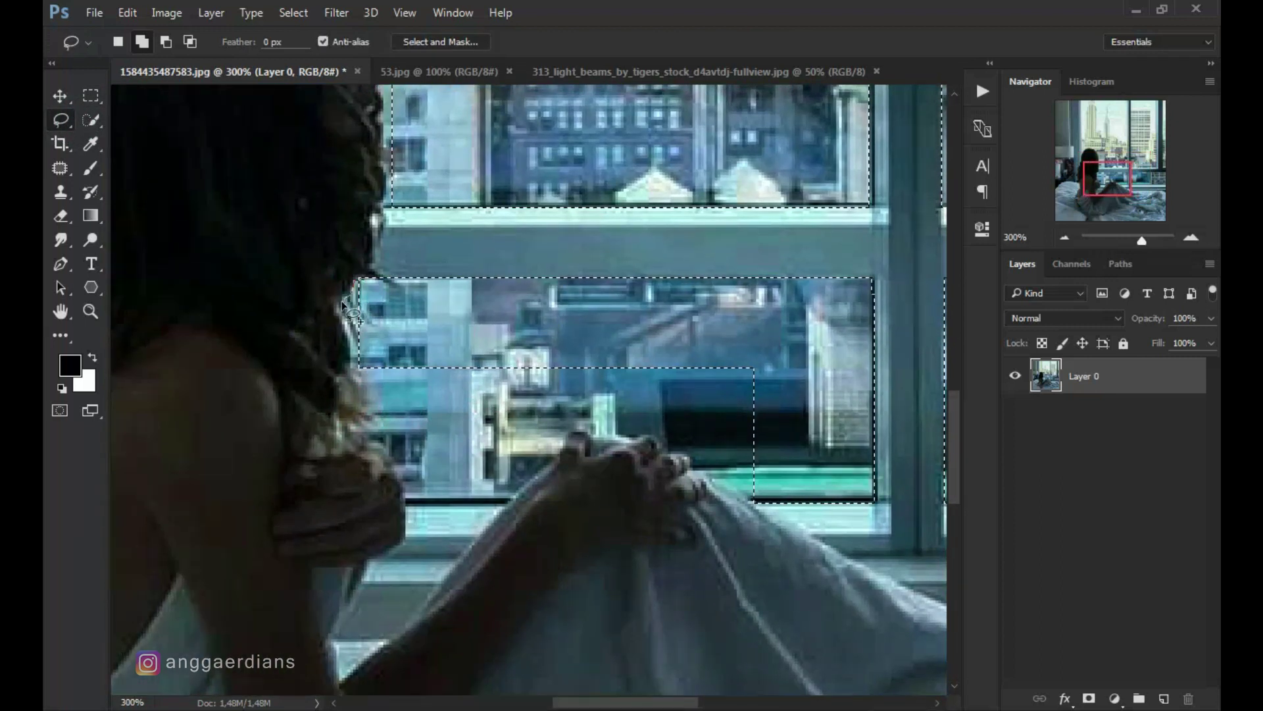
drag(343, 419, 405, 494)
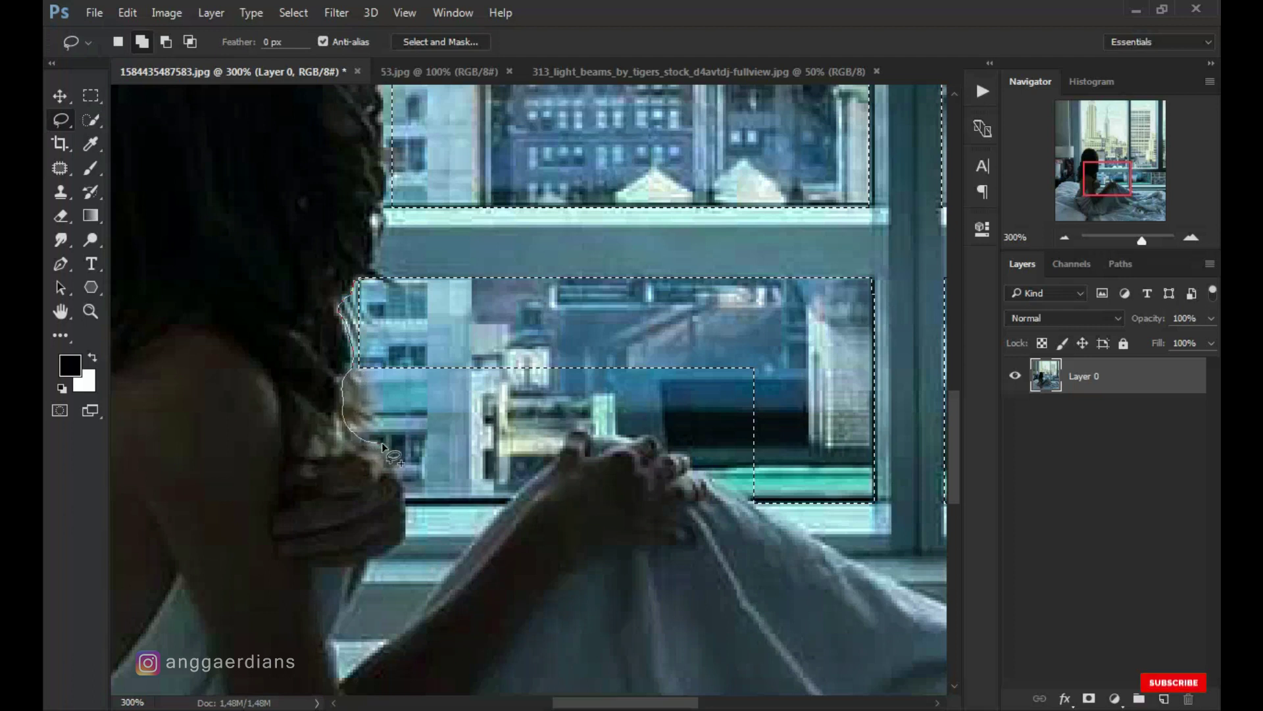
drag(516, 462, 525, 510)
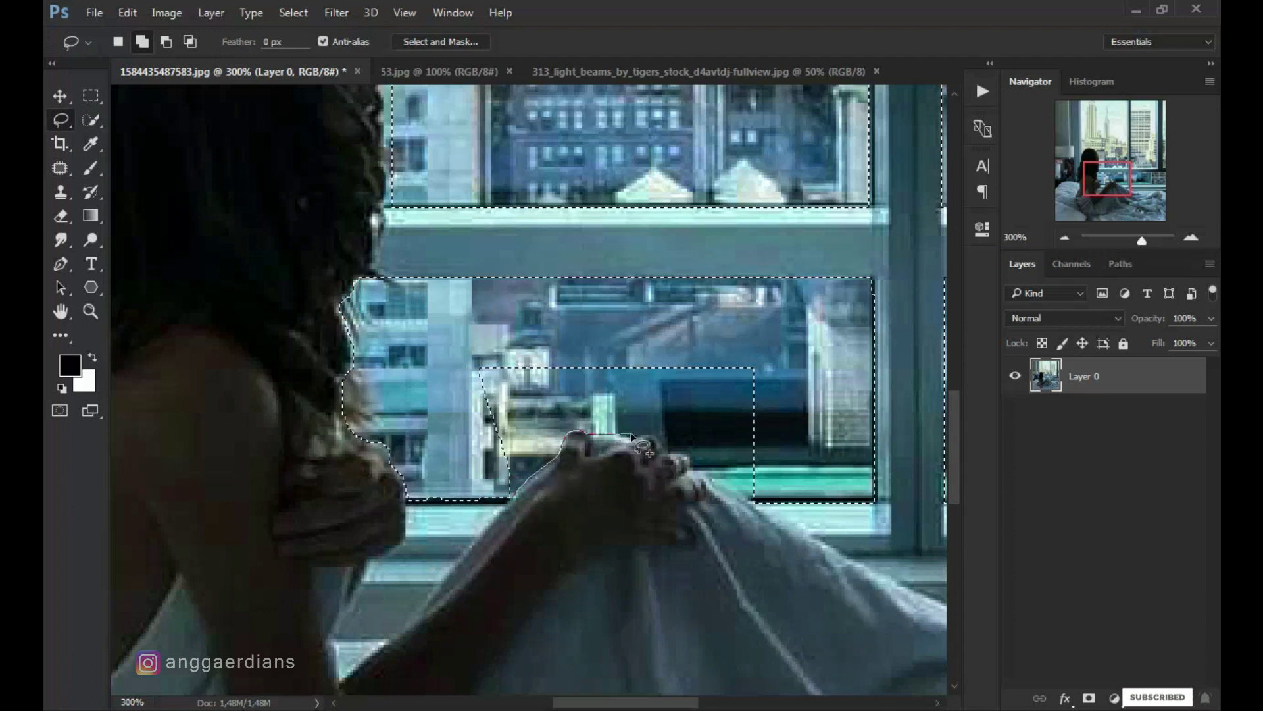
Shape the selection along the hand and bed sheet, then fit the photo on screen
drag(556, 458, 691, 366)
drag(551, 389, 514, 487)
drag(460, 452, 506, 496)
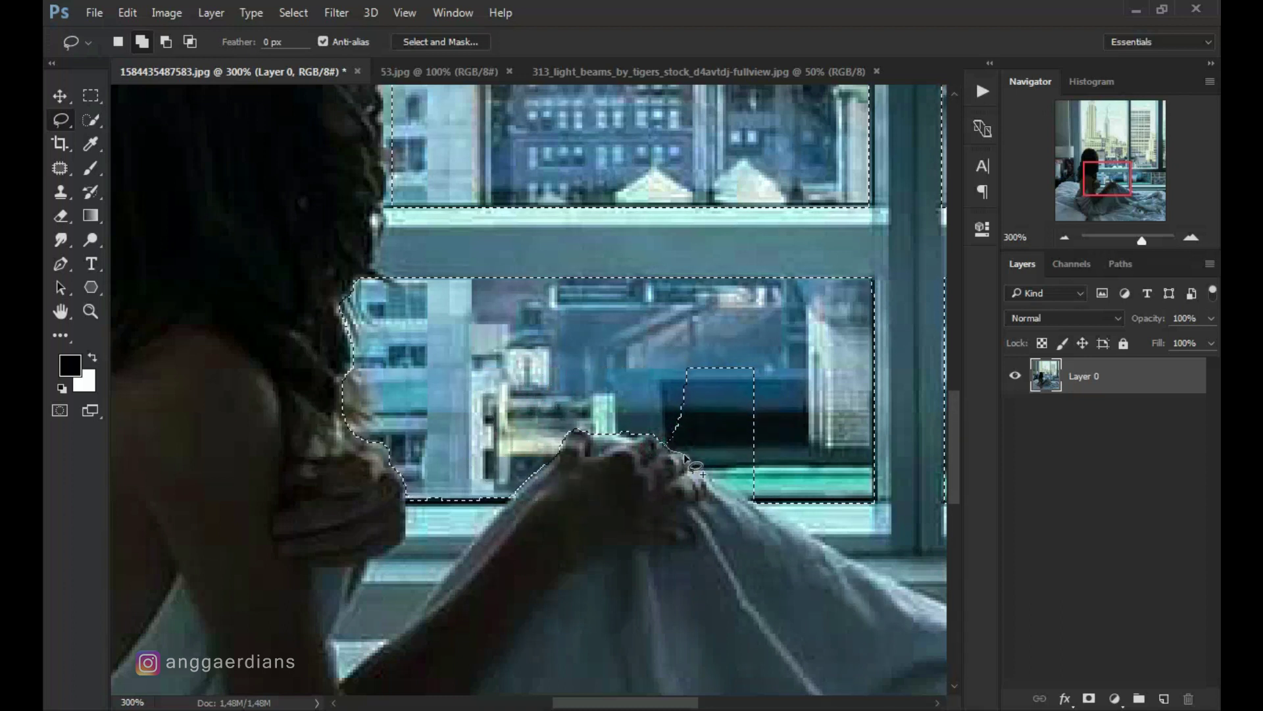
drag(757, 502, 755, 502)
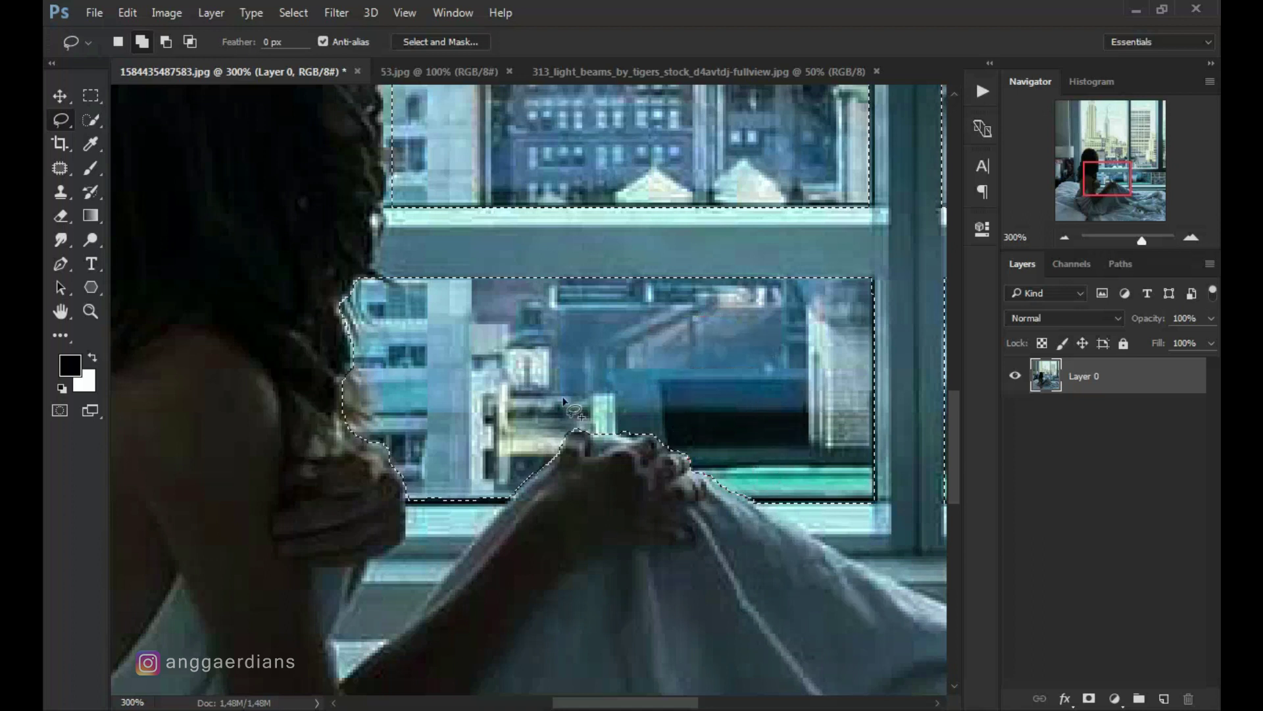
click(91, 98)
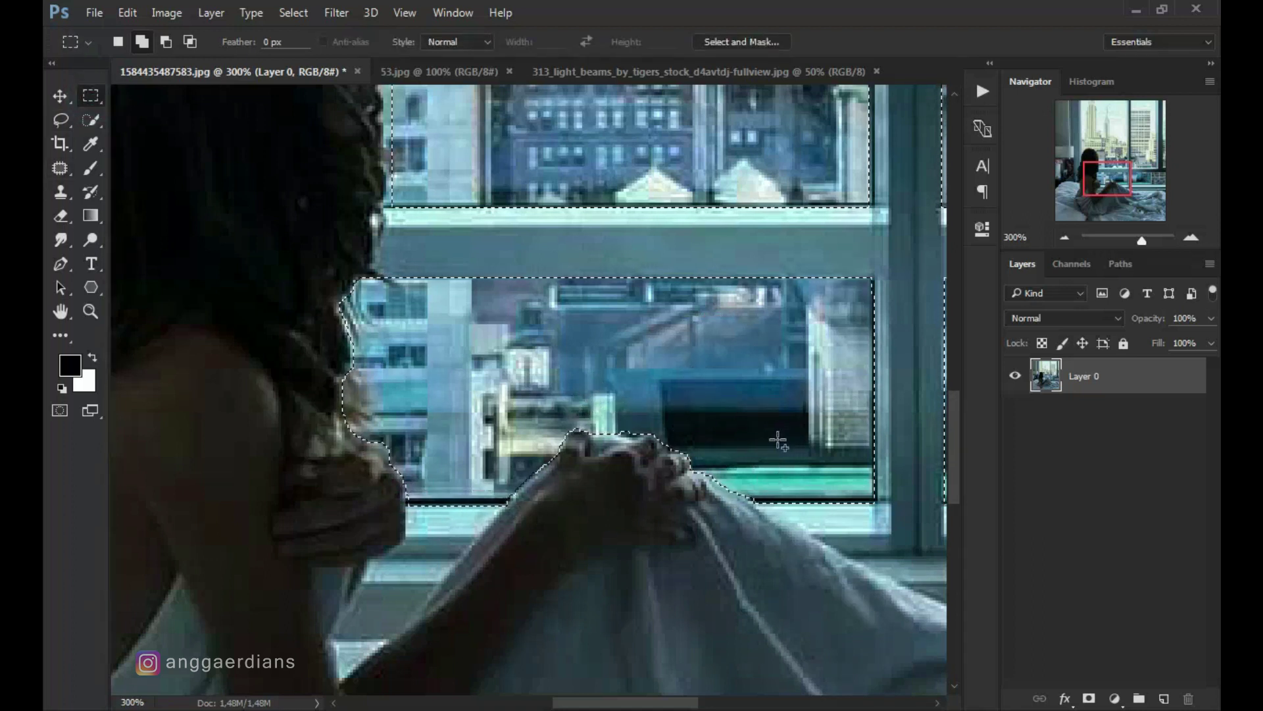
key(ctrl+0)
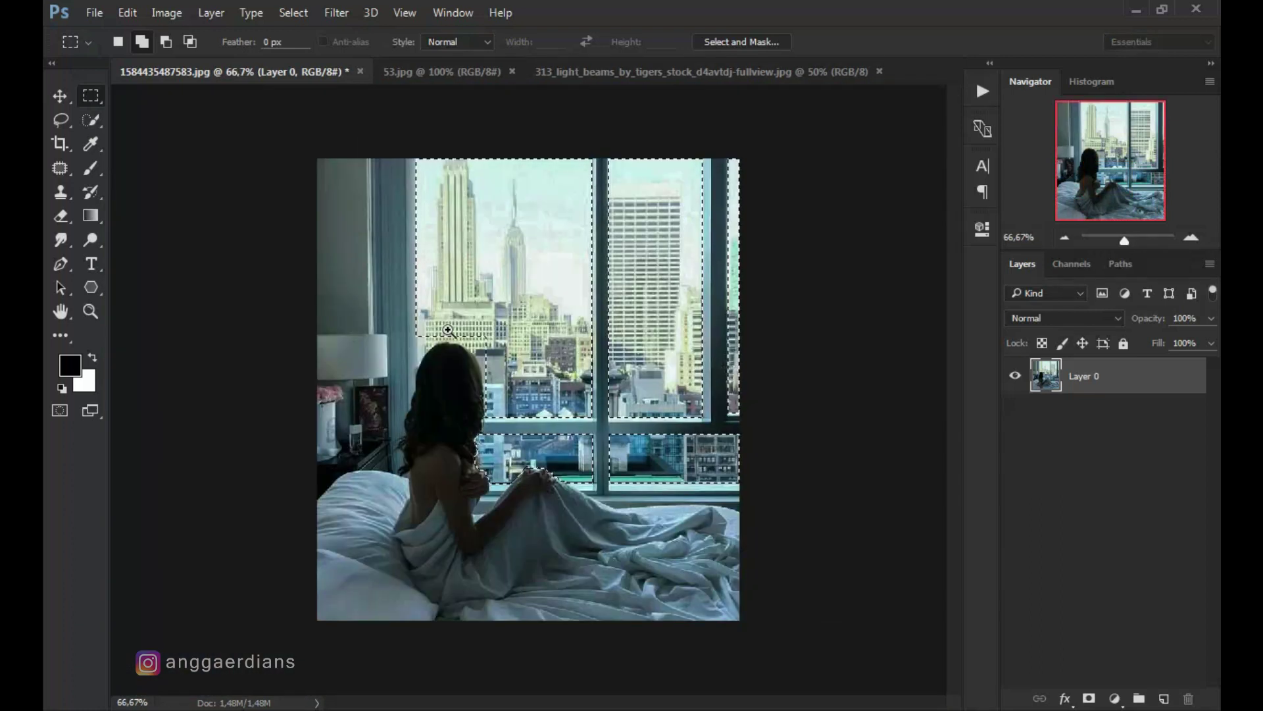
Lasso-subtract the areas above and right of the woman's hair down to the sill
scroll(471, 367, up, 7)
key(l)
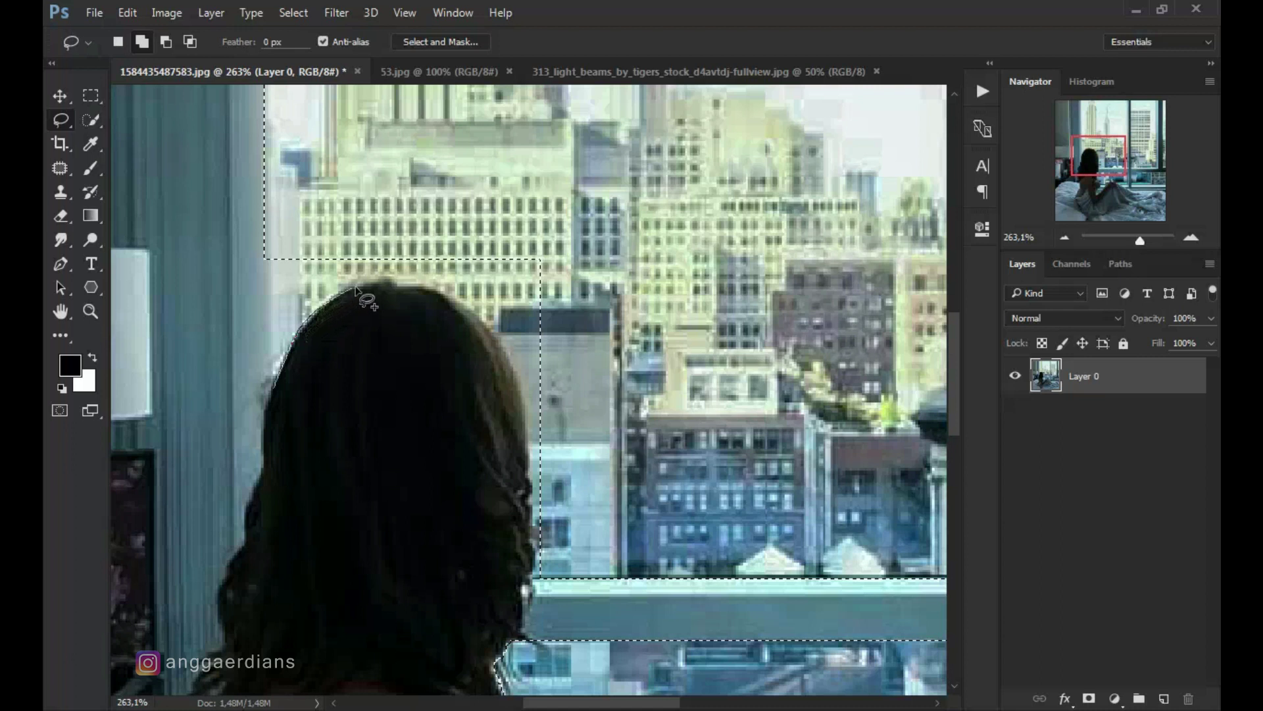
drag(276, 356, 275, 360)
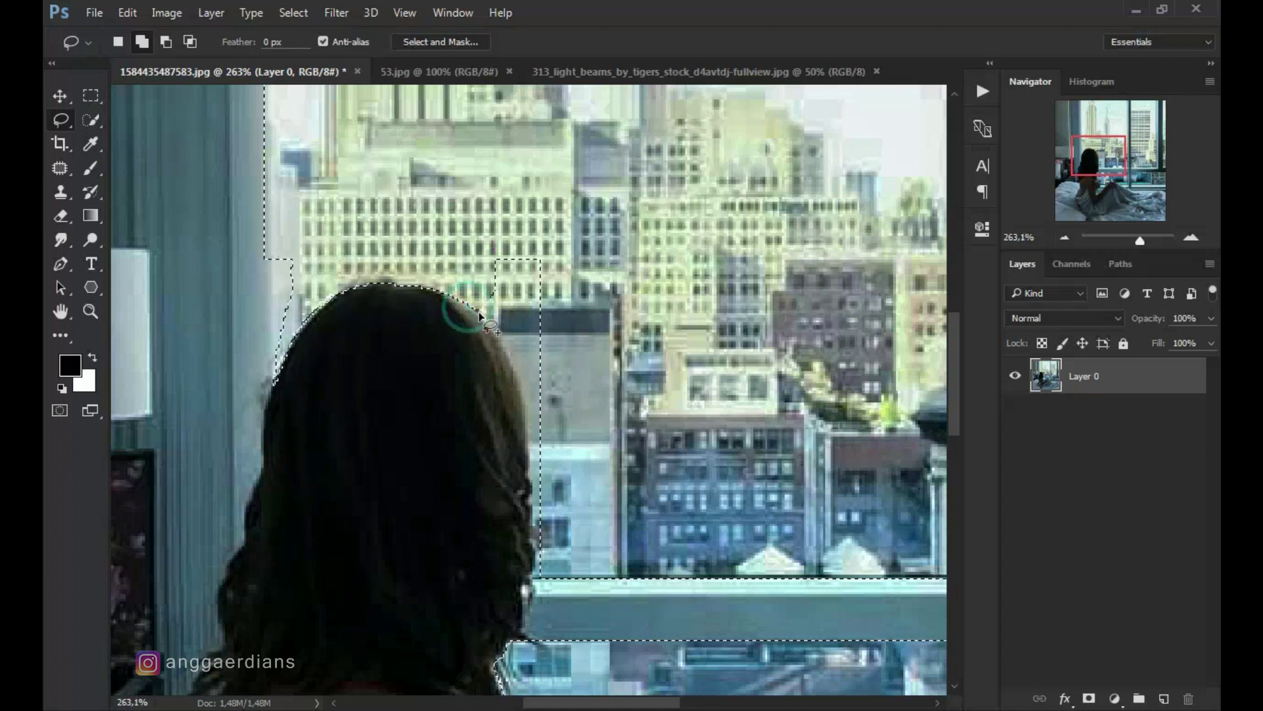
mouse_move(448, 268)
mouse_down()
mouse_move(527, 409)
mouse_move(530, 455)
mouse_up()
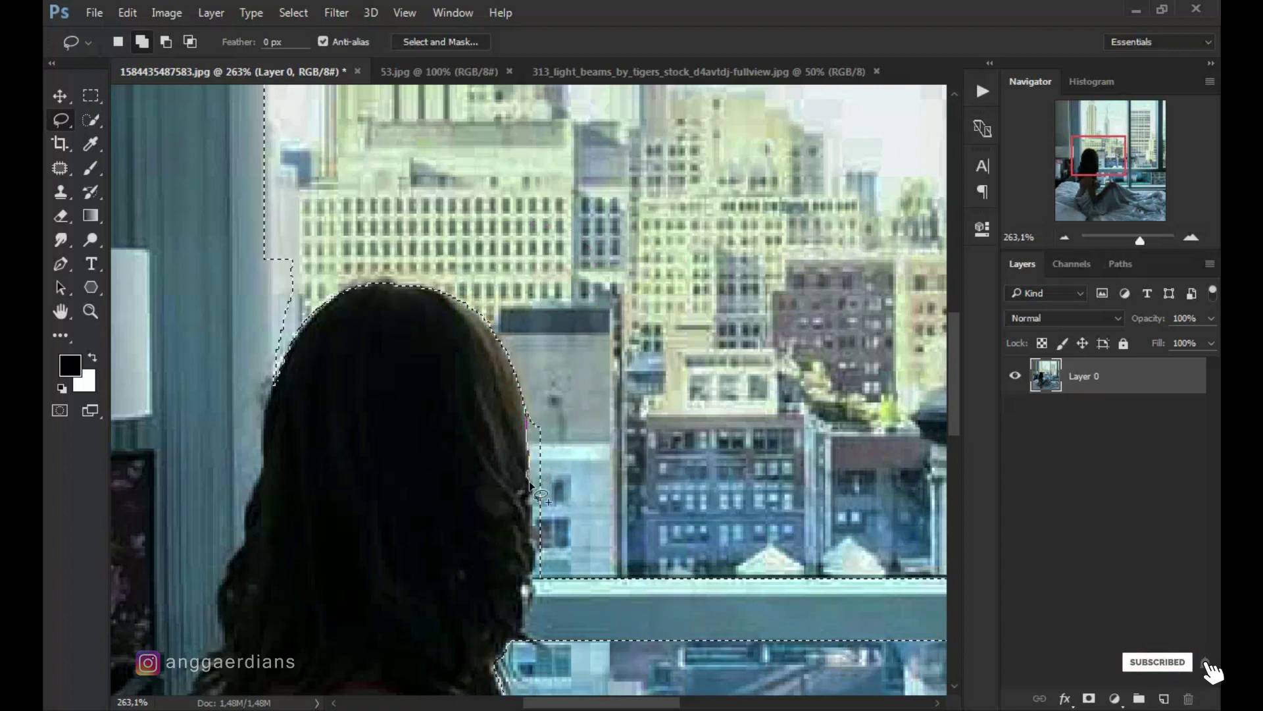
drag(534, 555, 546, 580)
drag(547, 411, 545, 579)
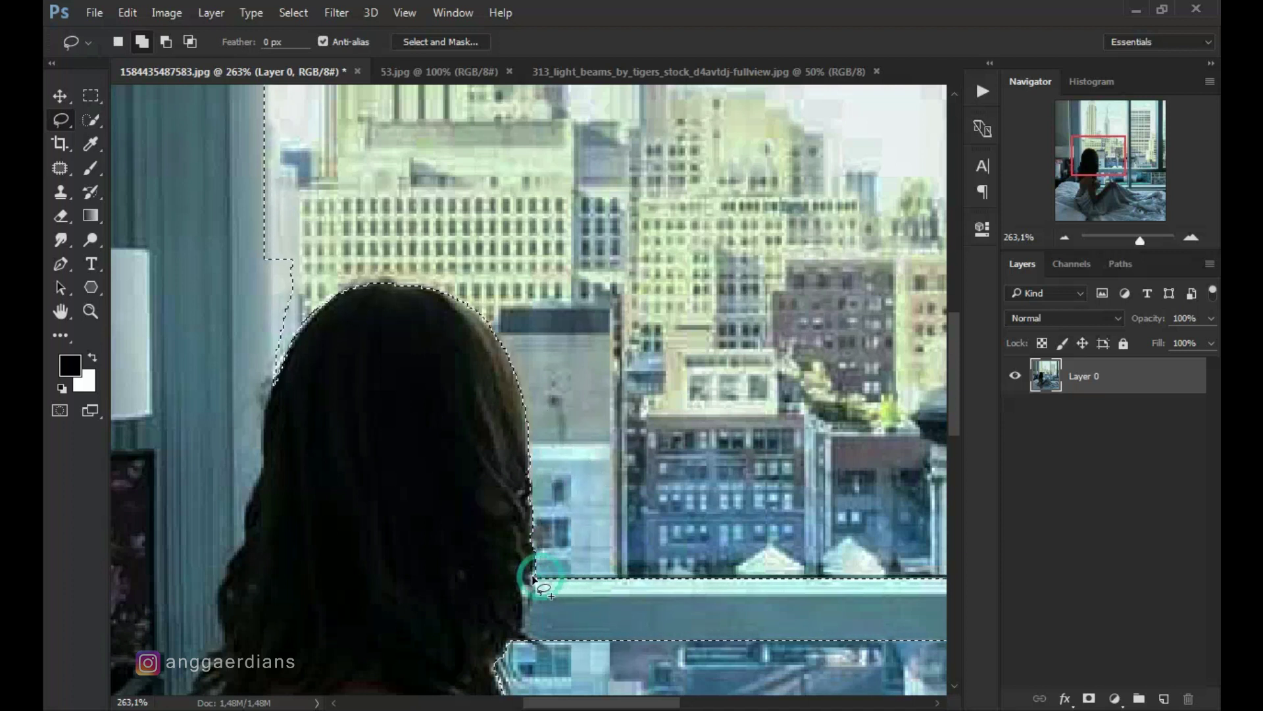
Add the area left of the head, dismissing a 'no pixels selected' warning from the Polygonal Lasso
key(m)
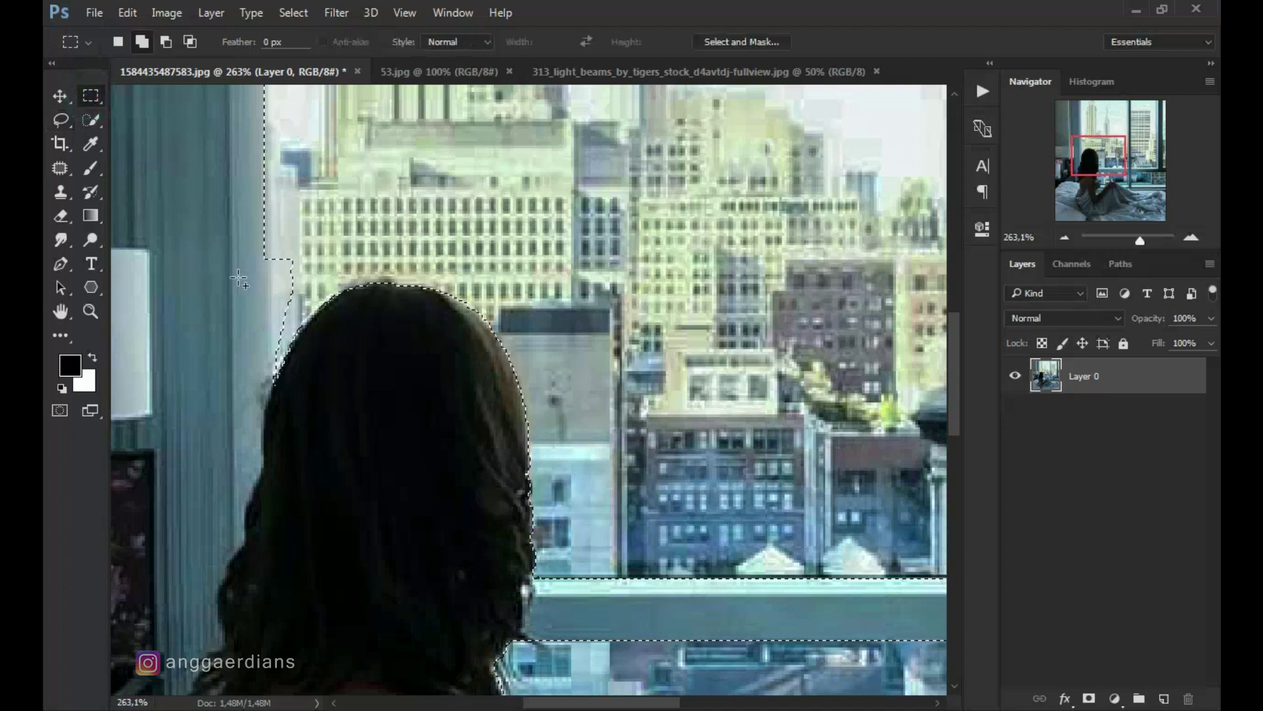
mouse_move(266, 256)
mouse_down()
mouse_move(297, 346)
mouse_move(282, 328)
mouse_up()
click(61, 119)
click(108, 145)
click(269, 356)
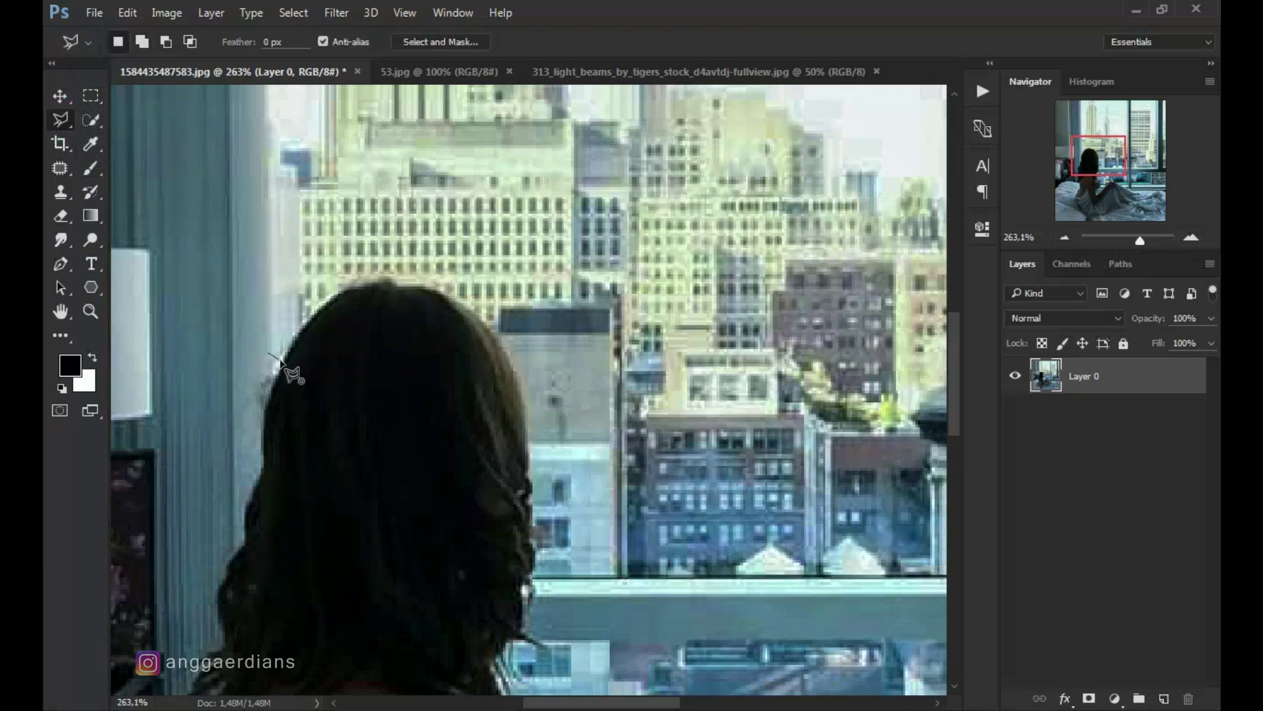
double_click(266, 327)
click(582, 289)
Fill the notch left of the head with the Lasso and zoom out
click(61, 118)
click(118, 120)
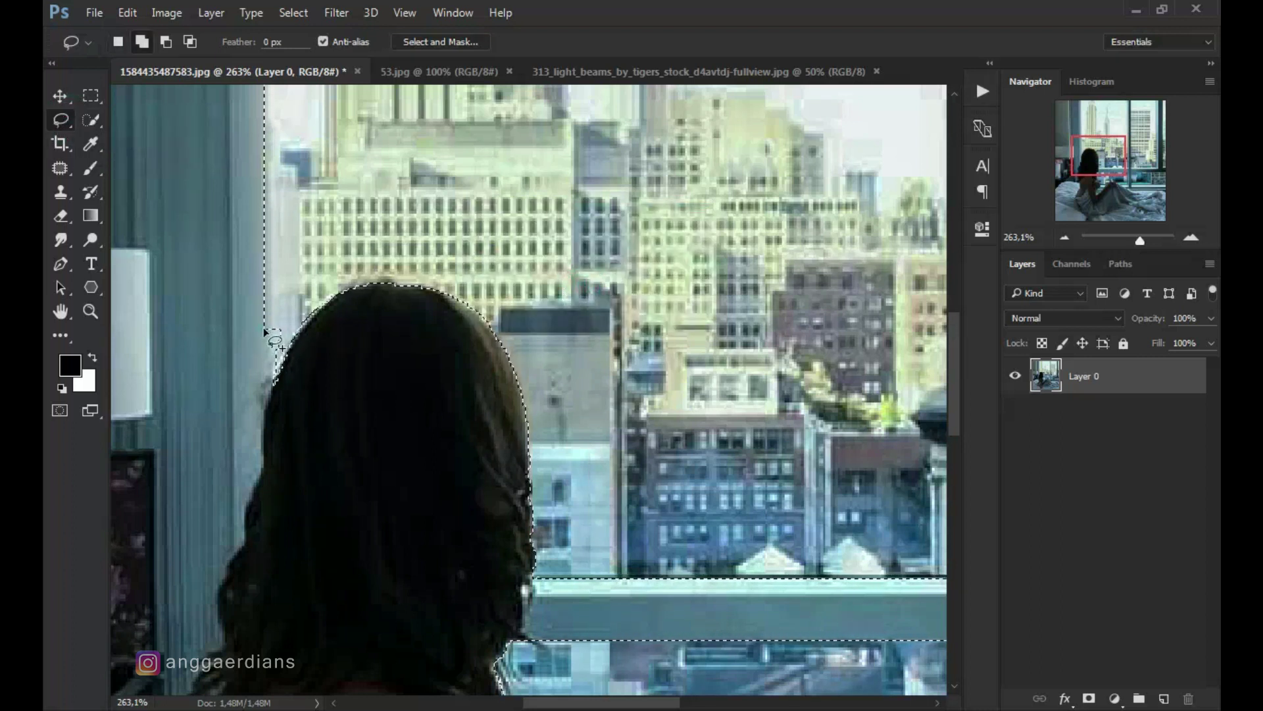
drag(277, 300, 265, 339)
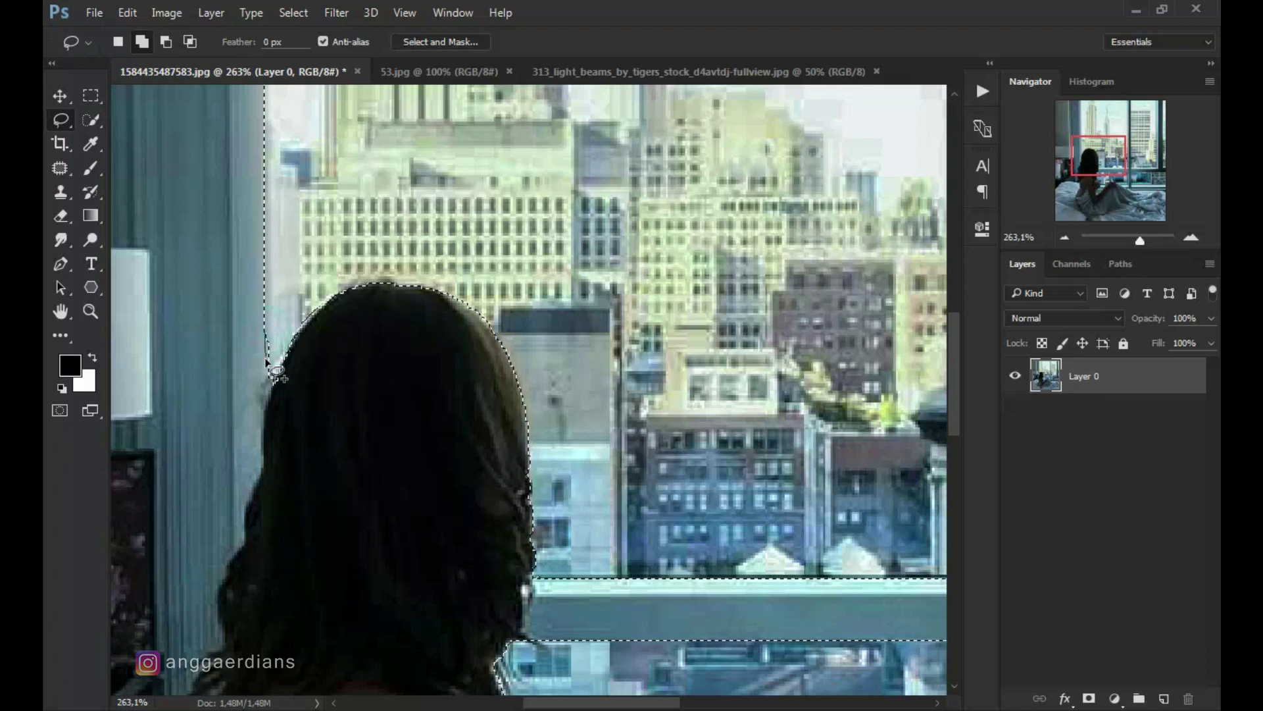
key(h)
drag(465, 332, 493, 389)
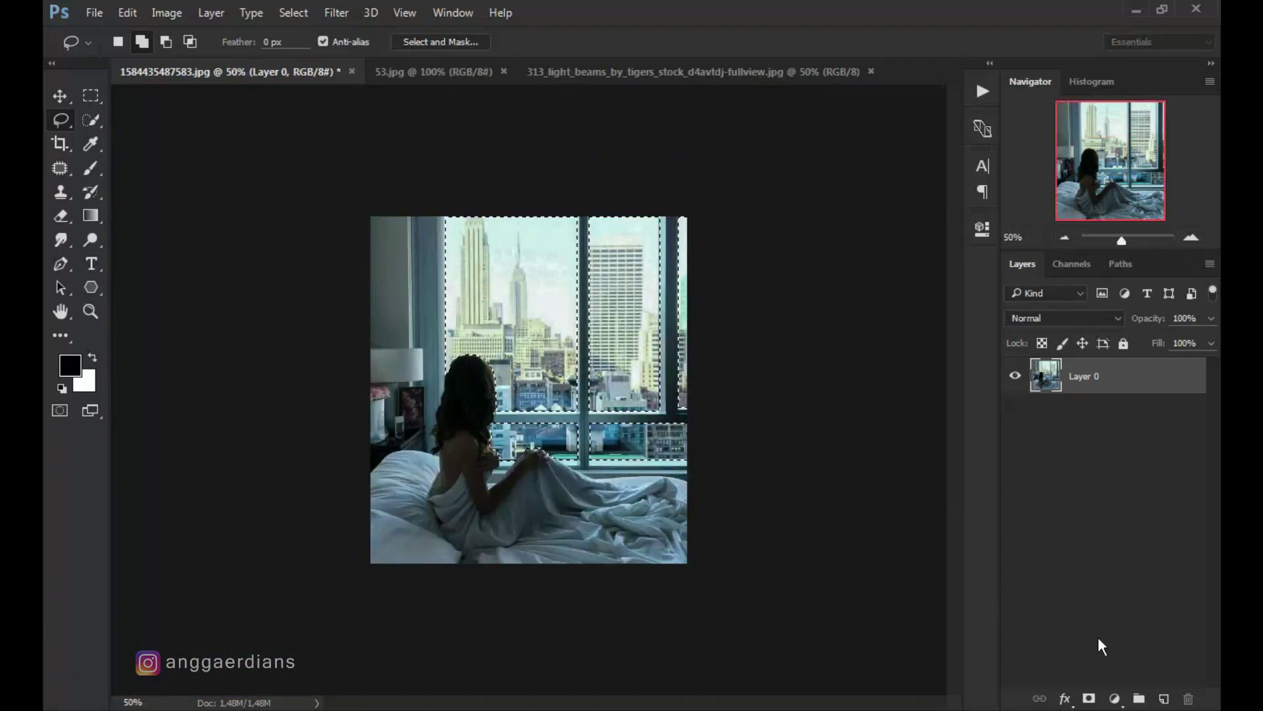
Add a layer mask from the selection and invert it so the panes become transparent
click(1088, 699)
key(ctrl+t)
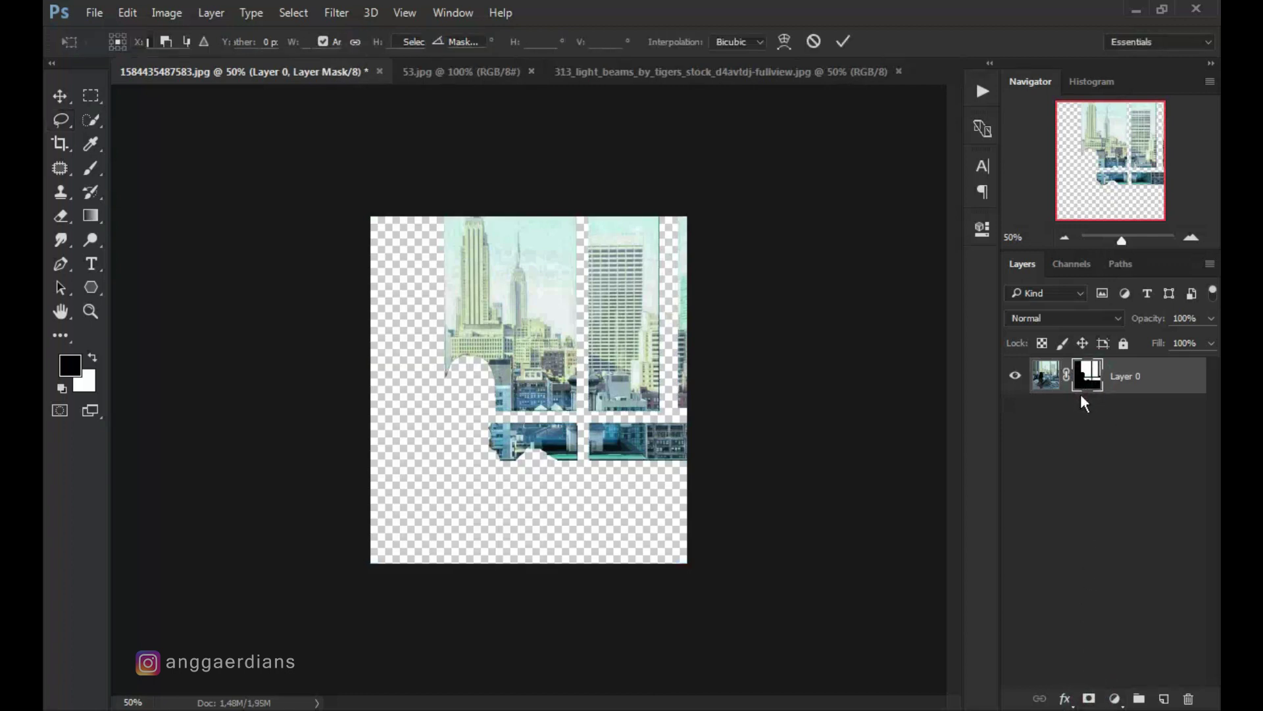
key(Escape)
key(ctrl+i)
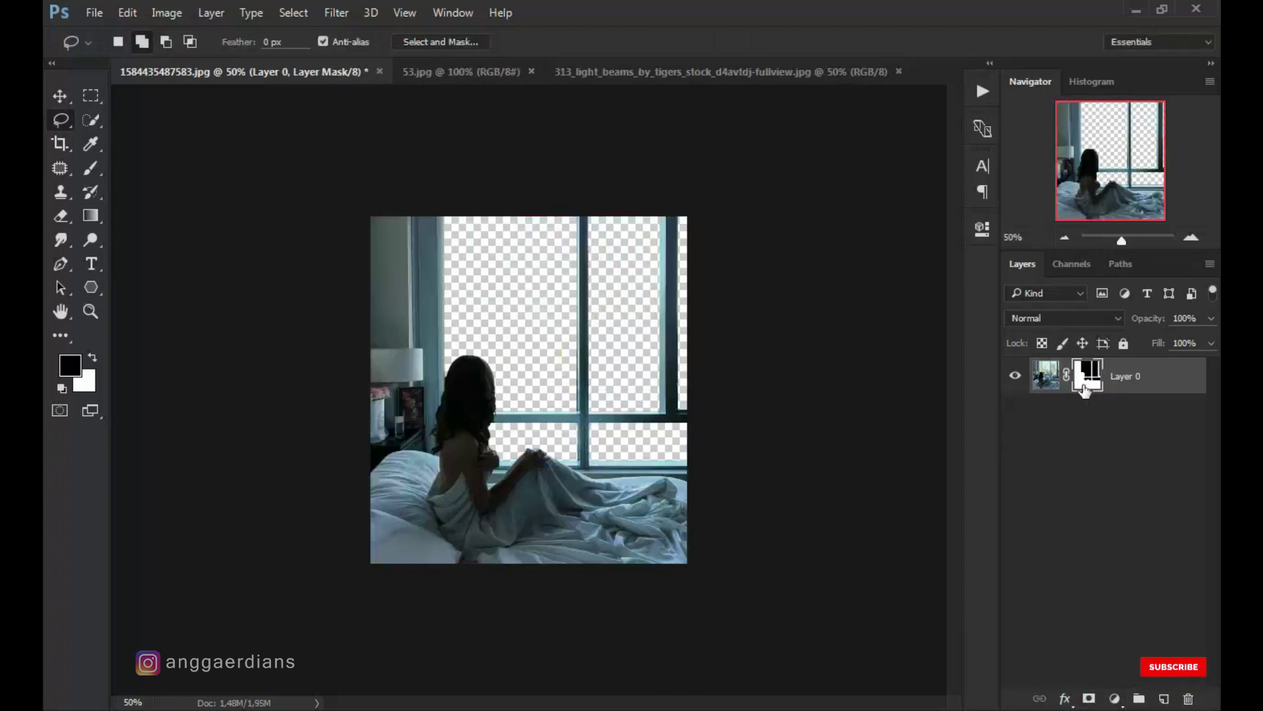
Move the shark from 53.jpg below Layer 0 and scale it to 125%
click(466, 72)
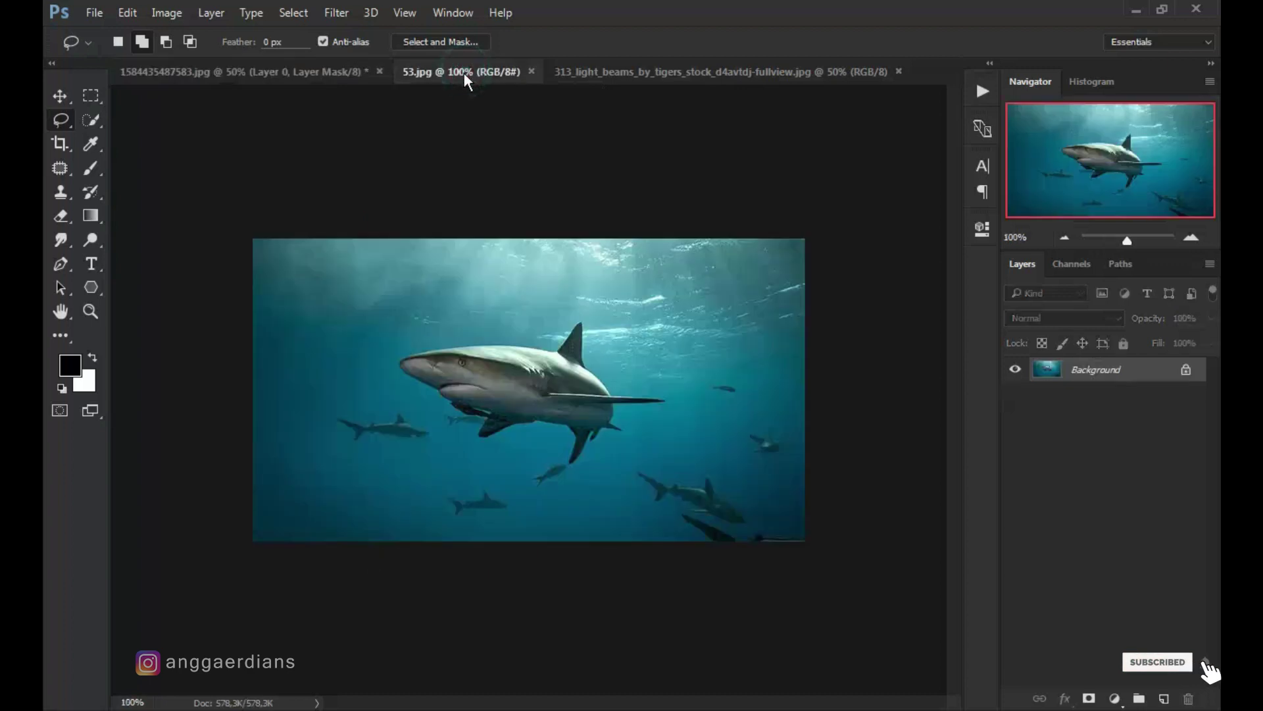
click(60, 97)
mouse_move(523, 395)
mouse_down()
mouse_move(317, 140)
mouse_move(527, 345)
mouse_up()
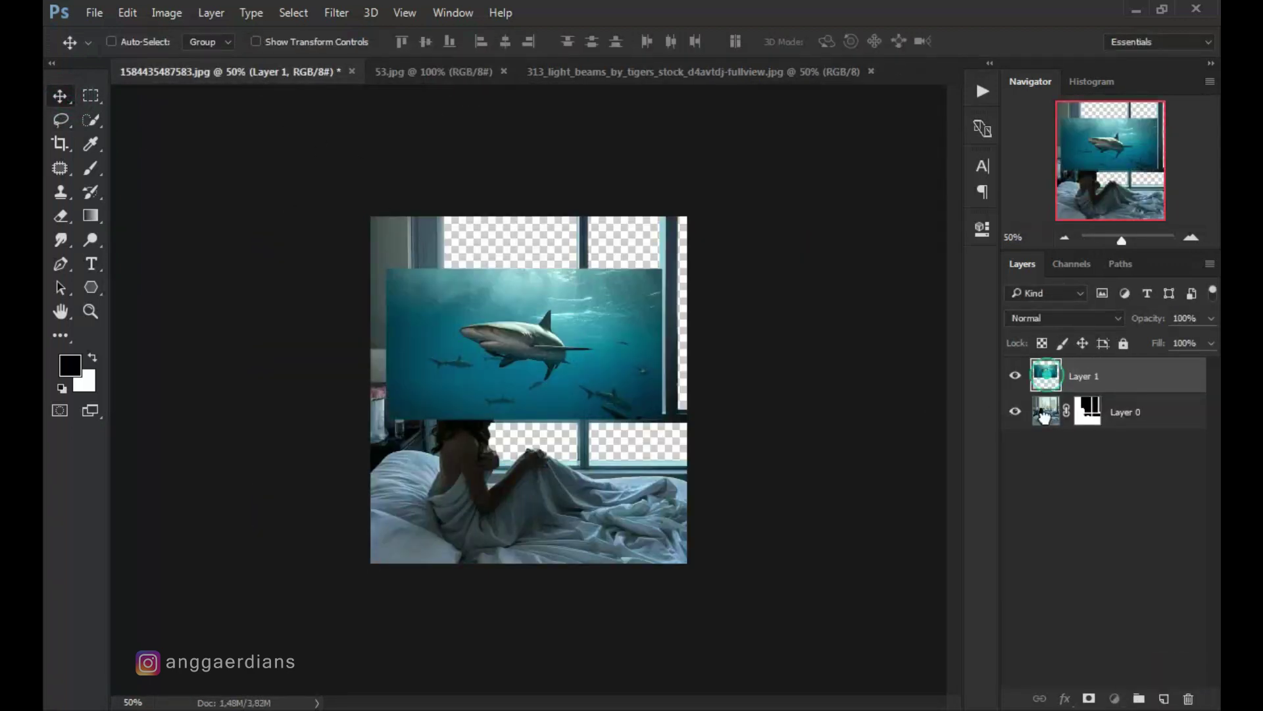
drag(1044, 415, 1046, 431)
drag(508, 352, 513, 302)
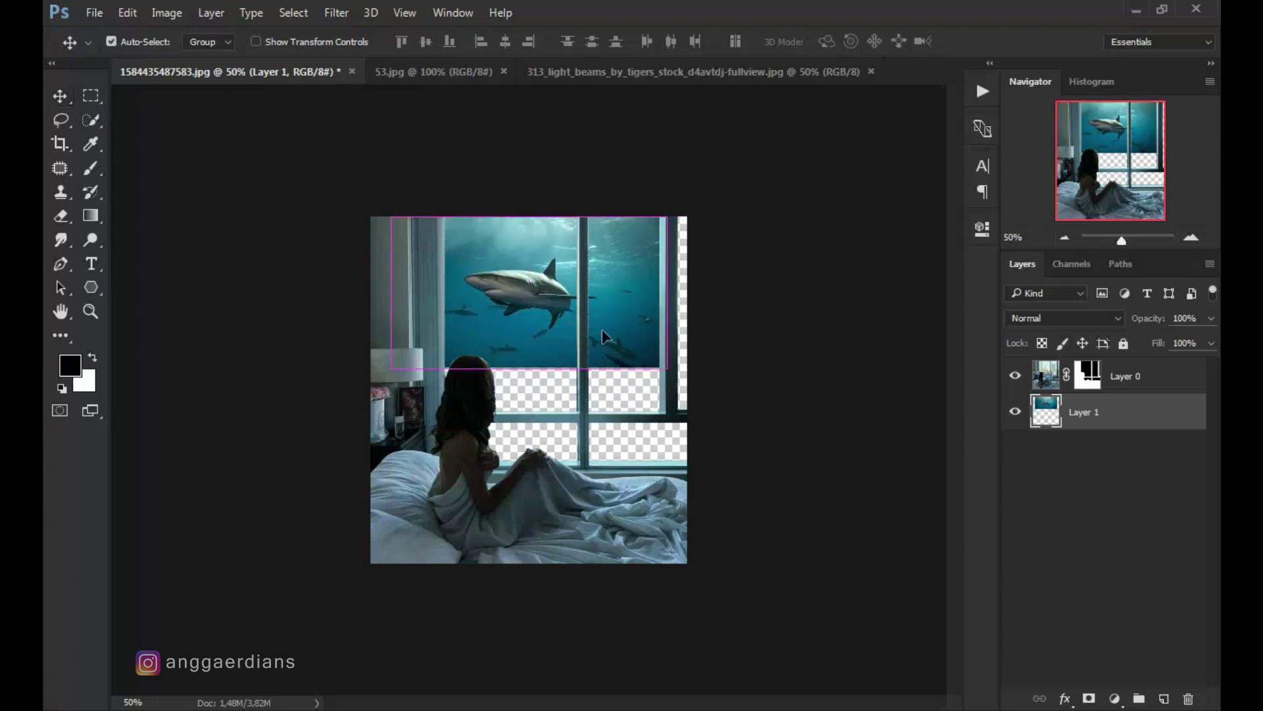
key(ctrl+t)
mouse_move(667, 368)
mouse_down()
mouse_move(736, 406)
mouse_move(733, 418)
mouse_up()
Flip the shark horizontally, shift it left and enlarge it to about 136%
right_click(595, 276)
click(635, 493)
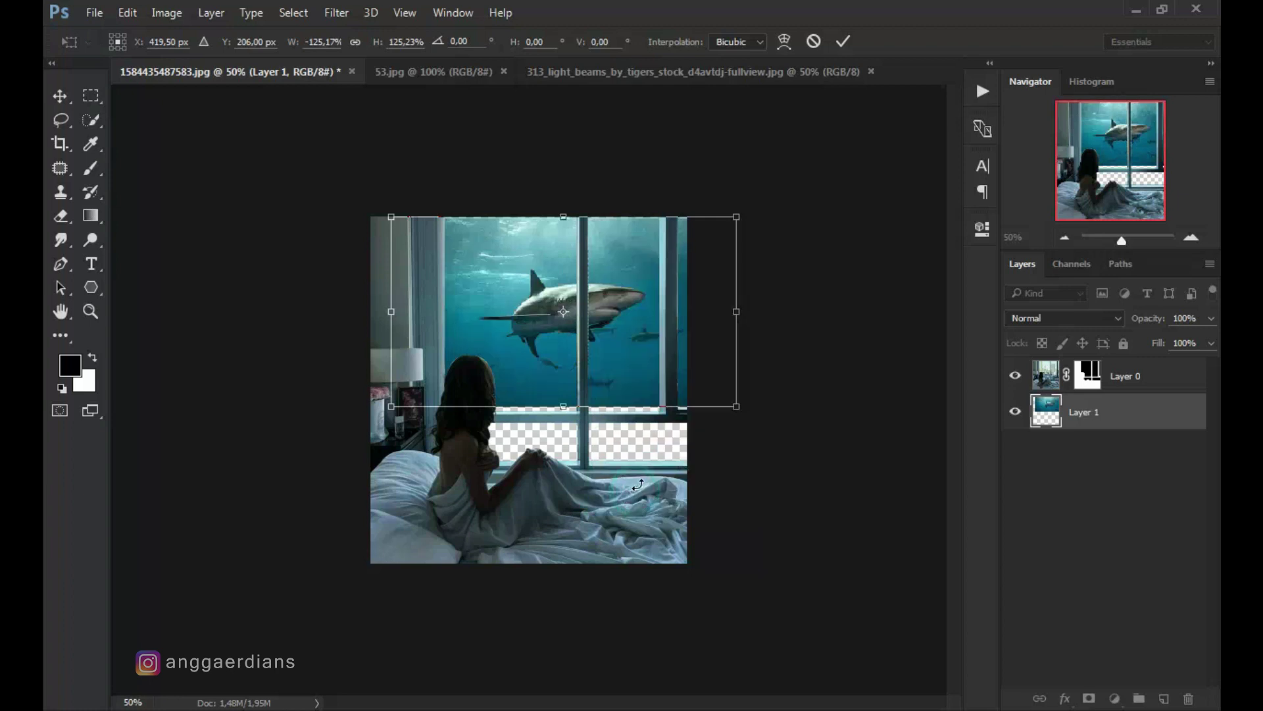
drag(638, 356, 603, 355)
mouse_move(702, 406)
mouse_down()
mouse_move(732, 422)
mouse_move(734, 448)
mouse_up()
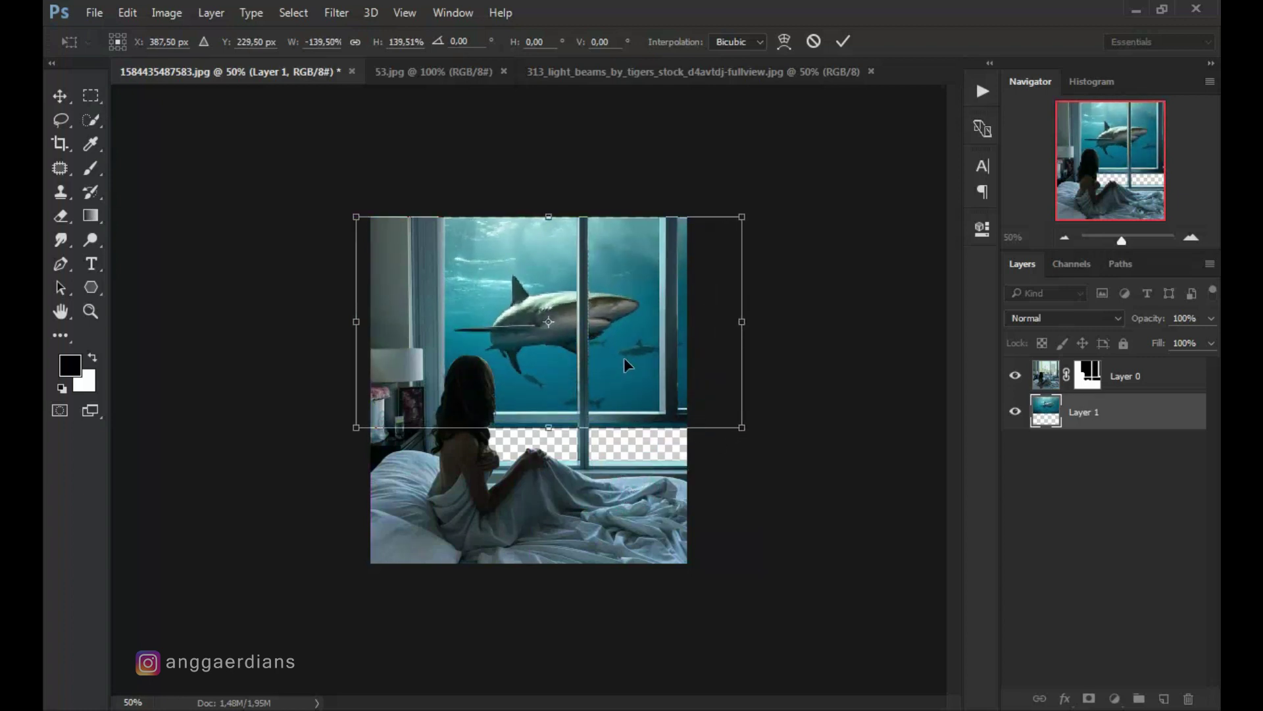
key(Left)
key(Left)
key(Left)
key(Left)
key(Left)
key(Left)
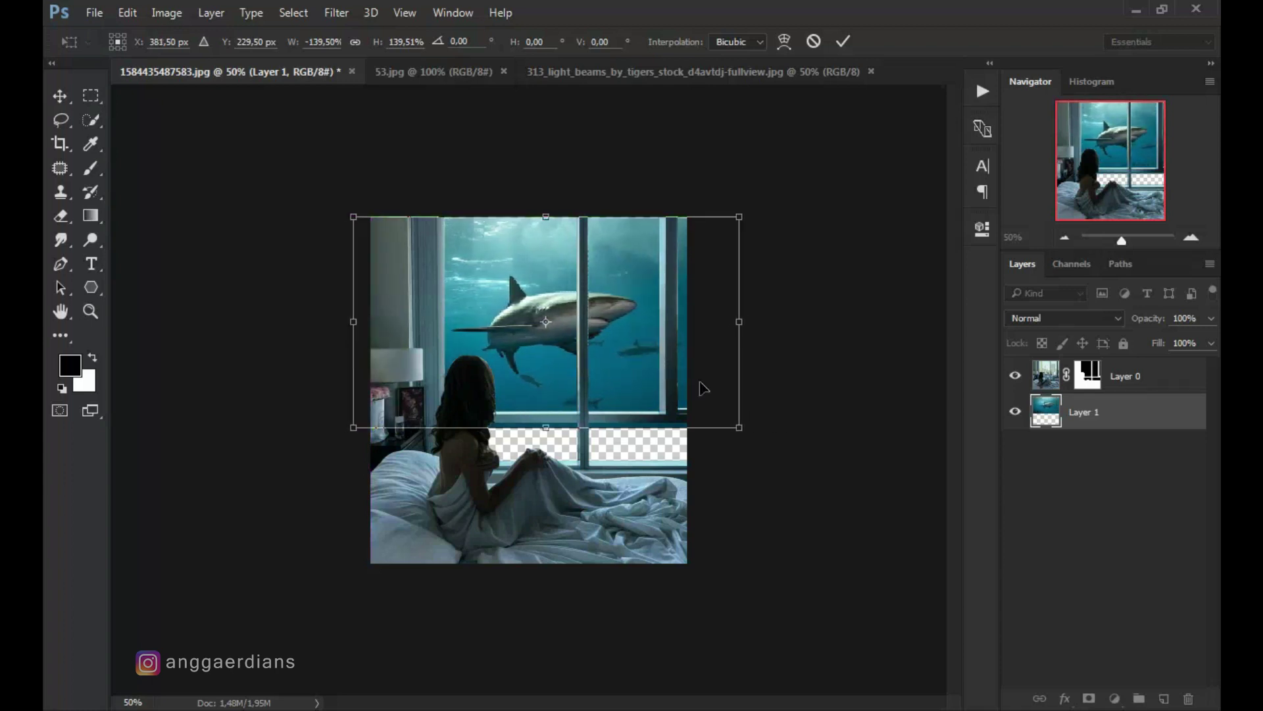
Adjust the shark's size and position to fit the window at about 136% and apply
drag(739, 429, 797, 475)
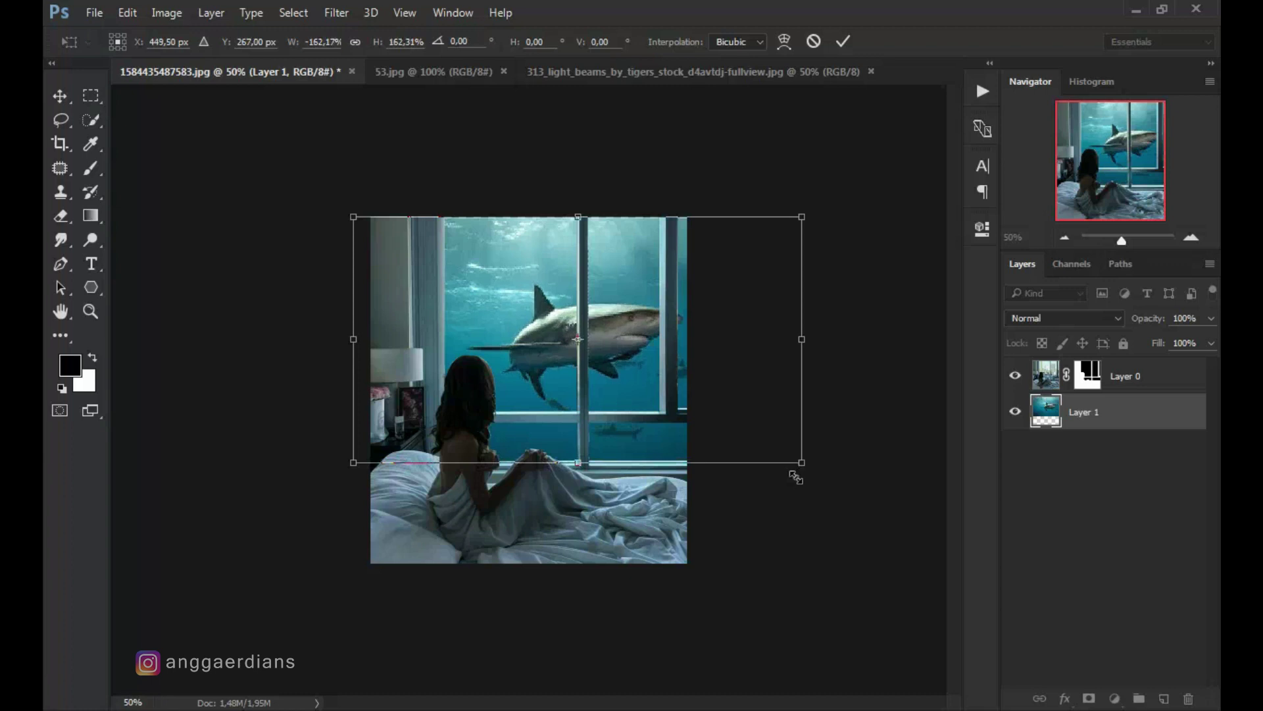
drag(633, 363, 593, 355)
drag(766, 465, 730, 443)
drag(608, 375, 600, 346)
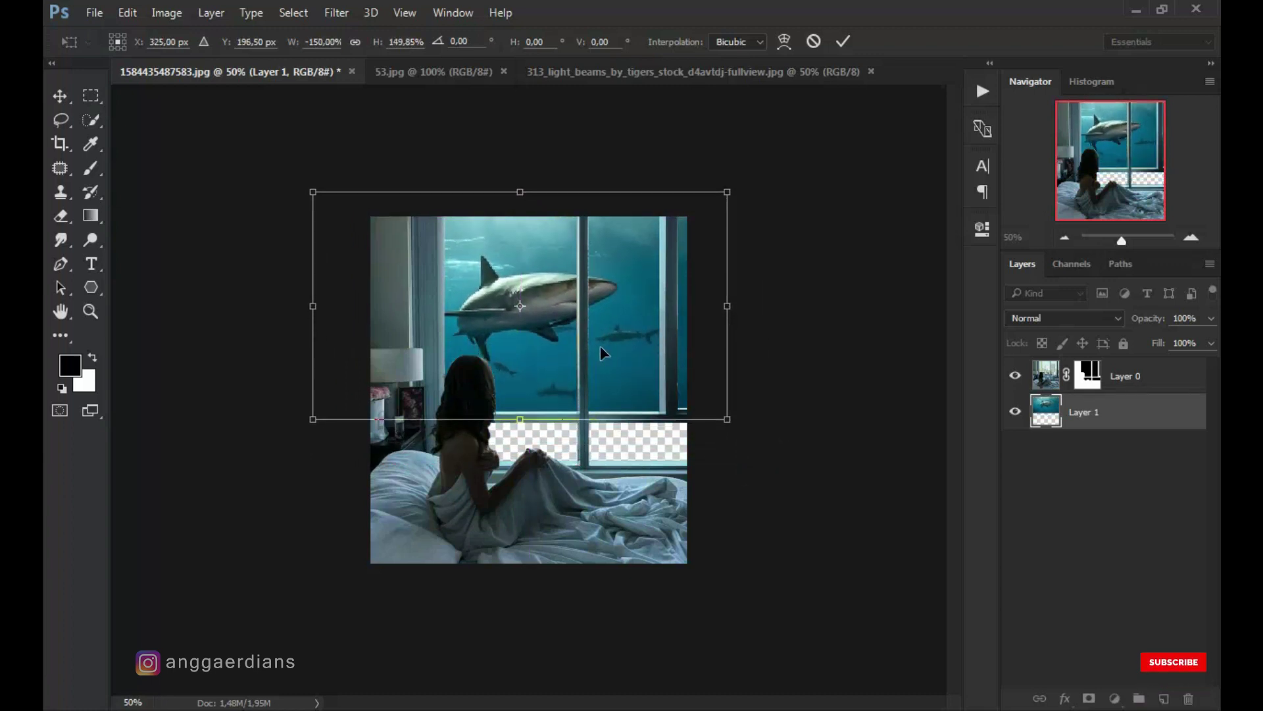
mouse_move(727, 419)
mouse_down()
mouse_move(740, 435)
mouse_move(686, 395)
mouse_up()
mouse_move(603, 356)
mouse_down()
mouse_move(630, 366)
mouse_move(628, 382)
mouse_up()
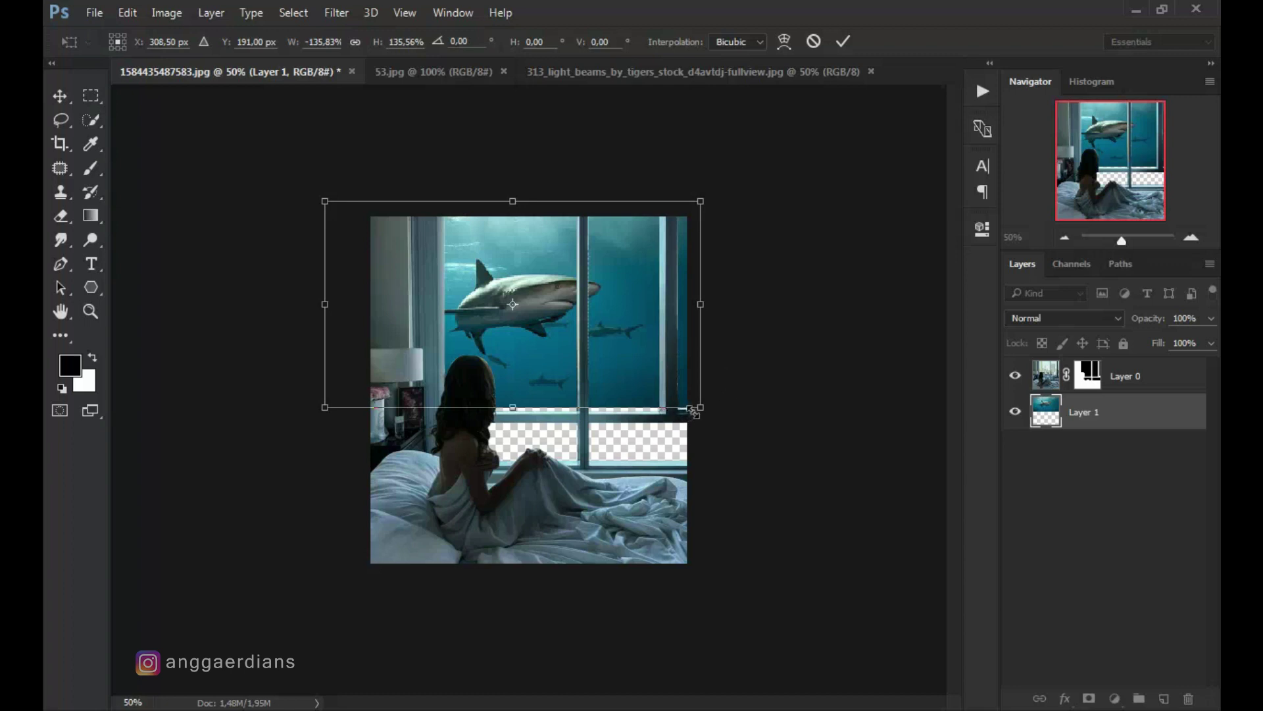
key(Return)
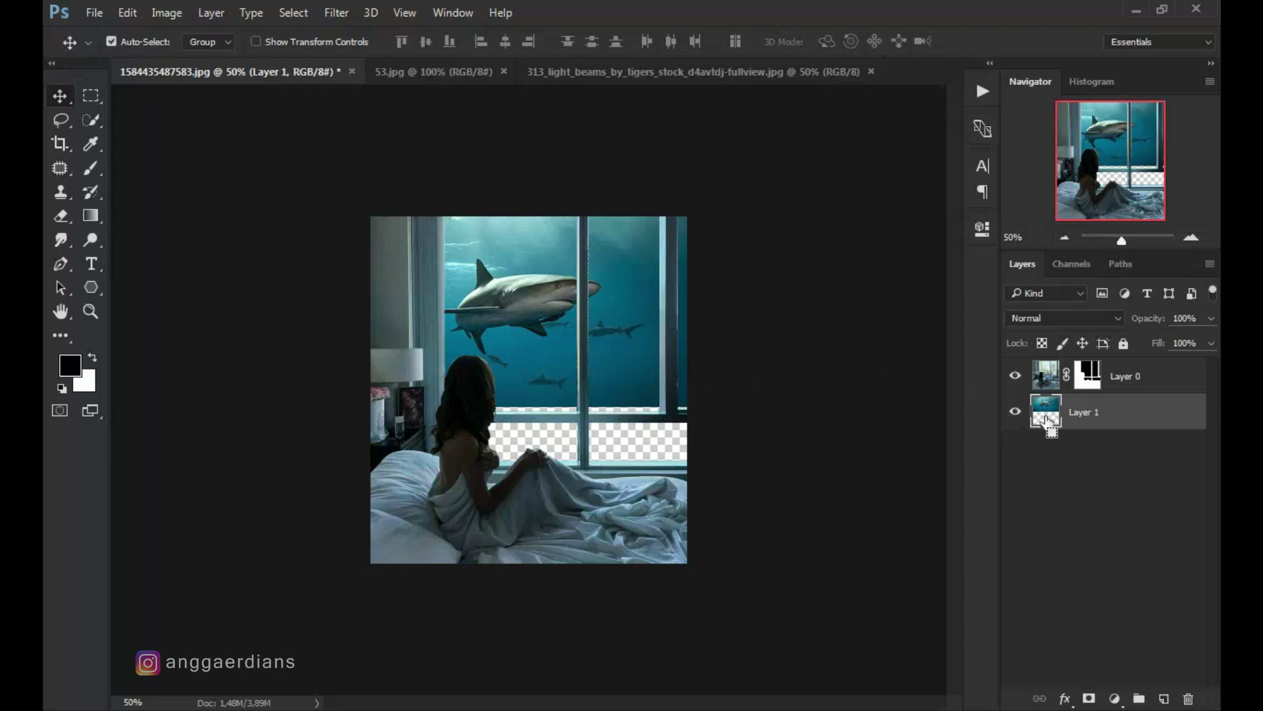
Duplicate the shark layer and zoom to 100% on the image
key(ctrl+j)
ctrl+click(607, 374)
mouse_move(590, 388)
mouse_down()
mouse_move(488, 376)
mouse_move(437, 403)
mouse_up()
click(59, 169)
Patch out the small shark and stretch the water band down over the lower panes
click(466, 376)
drag(423, 353, 471, 368)
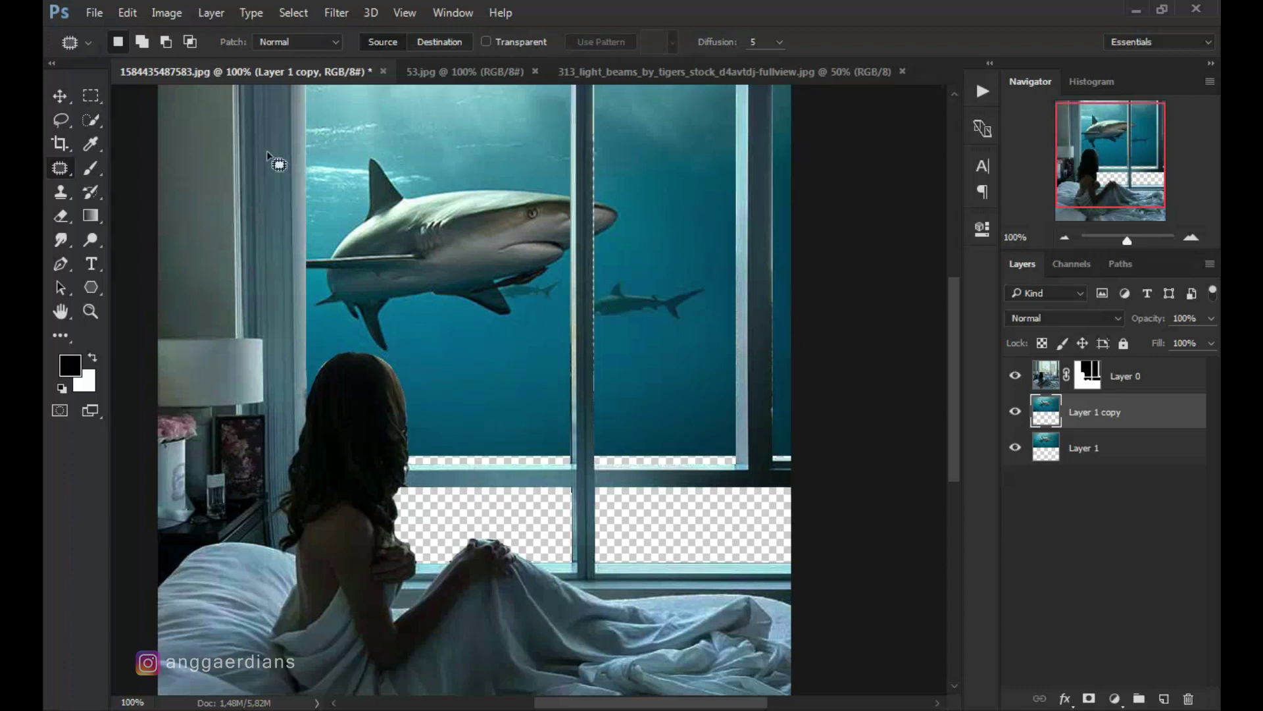
key(m)
drag(837, 496, 148, 356)
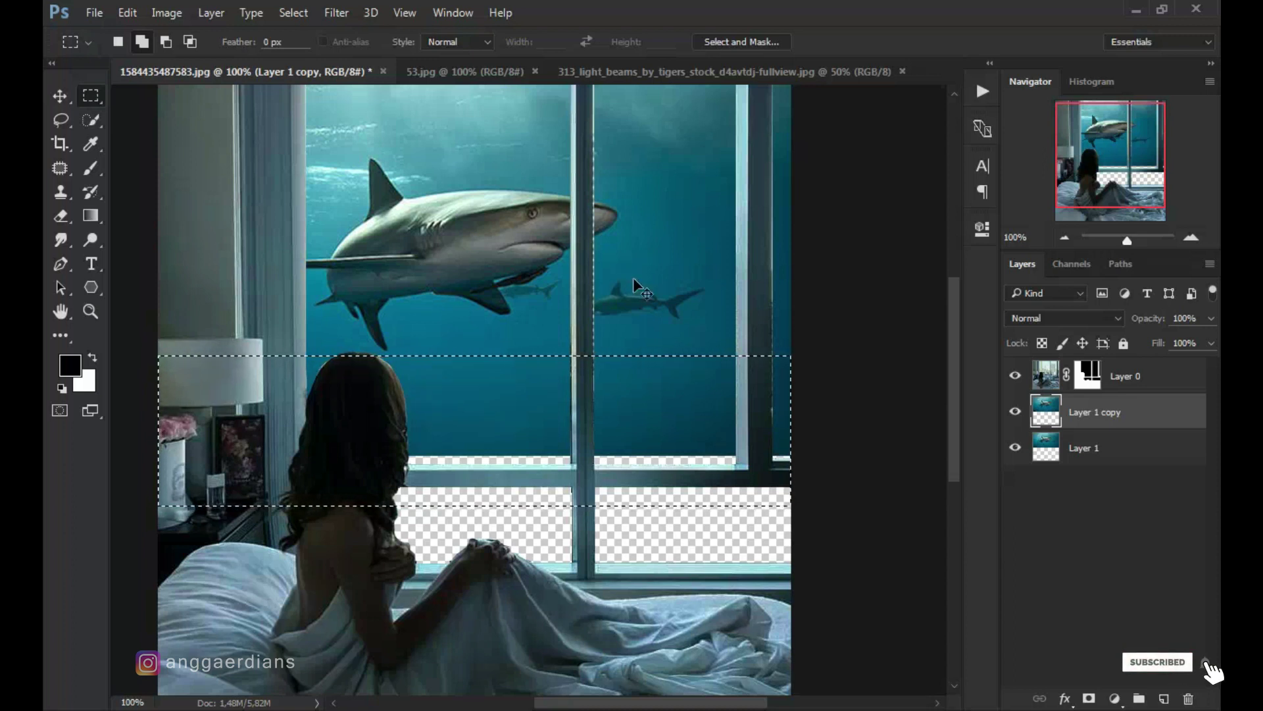
key(ctrl+t)
mouse_move(475, 505)
mouse_down()
mouse_move(463, 671)
mouse_move(463, 564)
mouse_up()
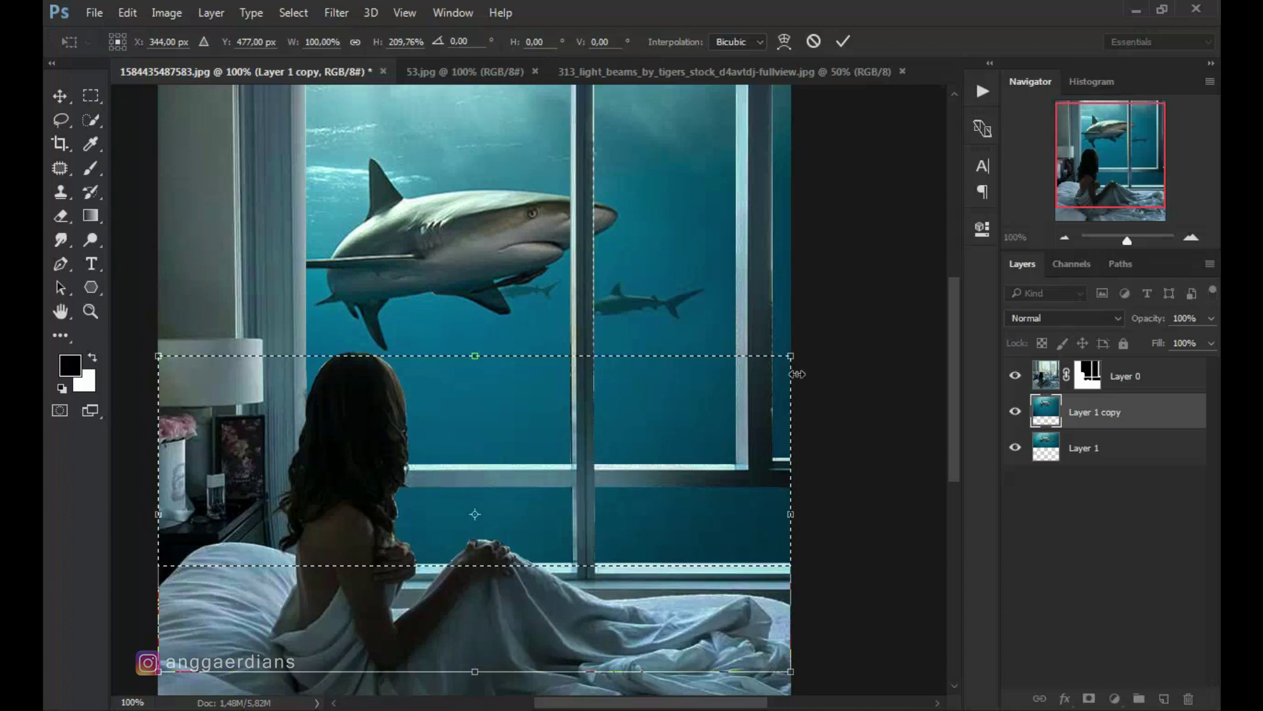
key(Return)
key(ctrl+d)
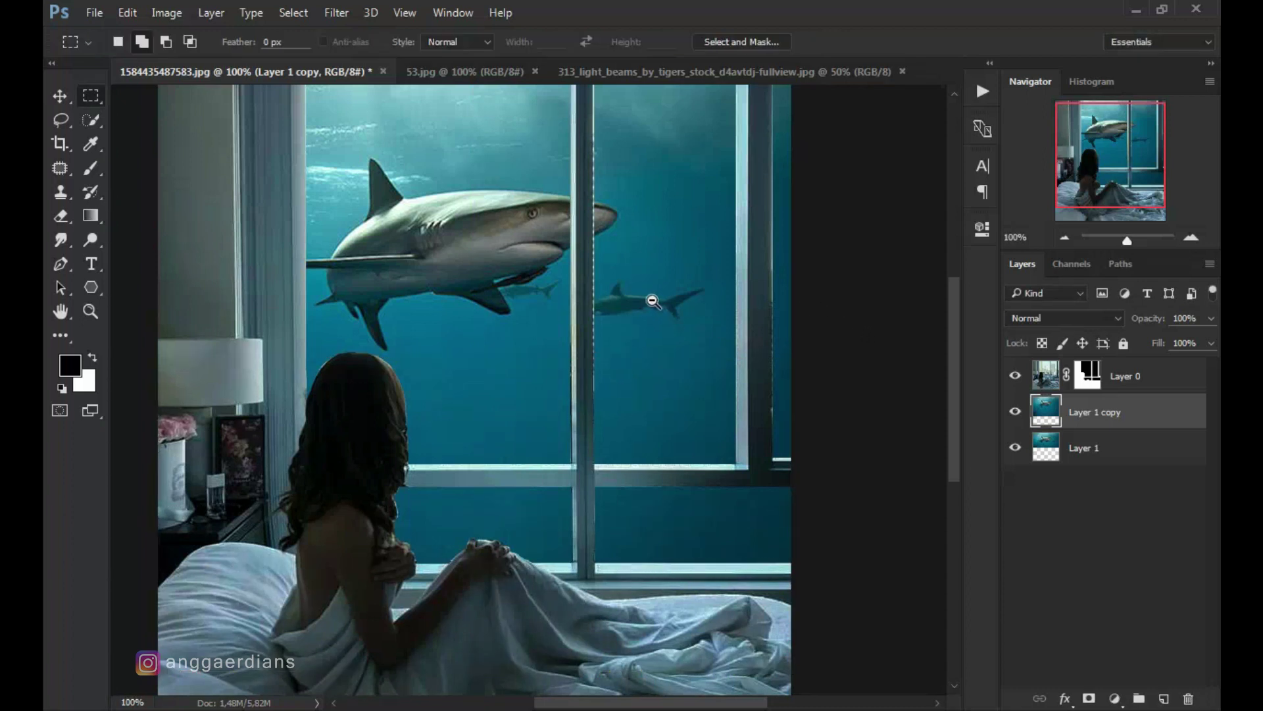
Lower the duplicate layer's opacity to 40%
ctrl+alt+click(653, 301)
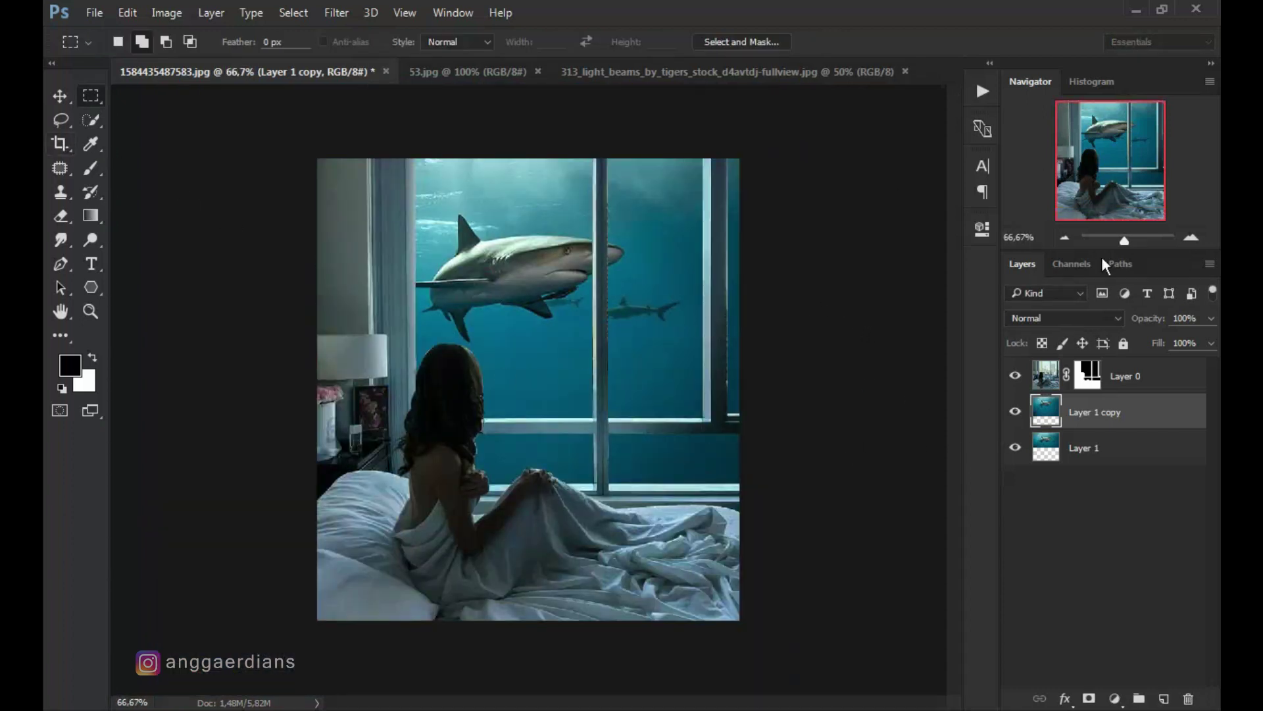
drag(1174, 342, 1156, 339)
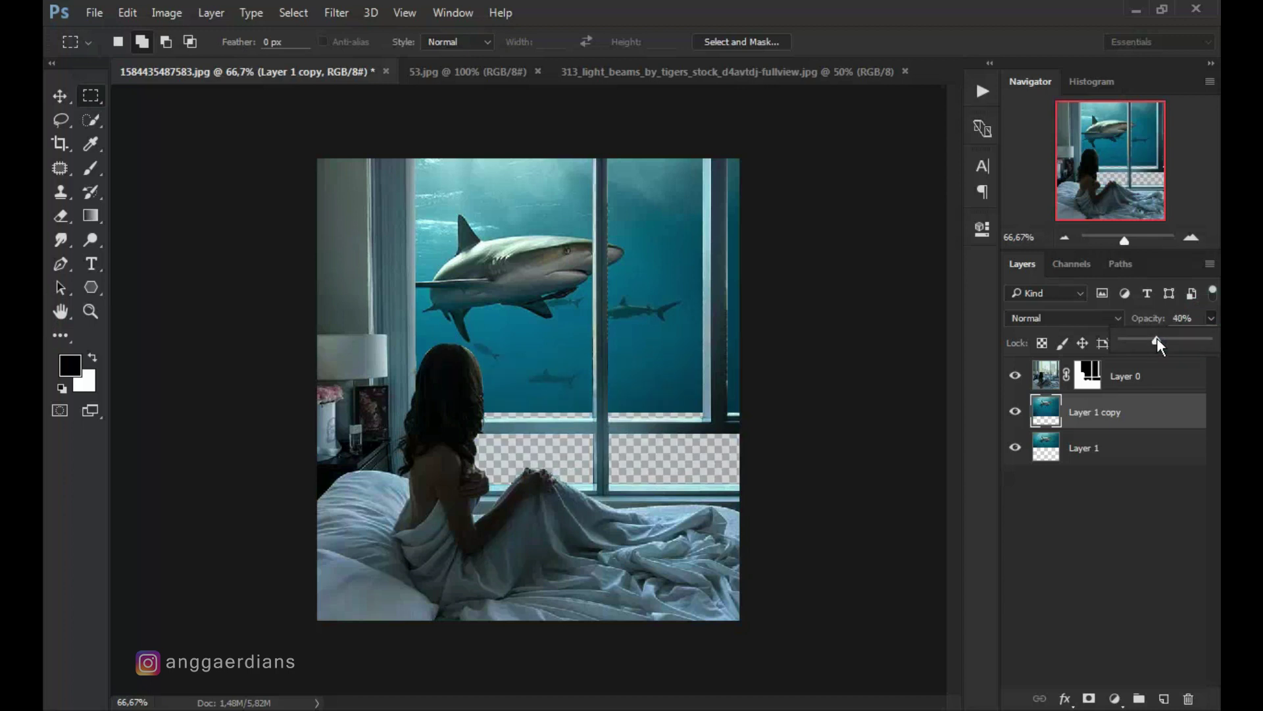
ctrl+click(516, 388)
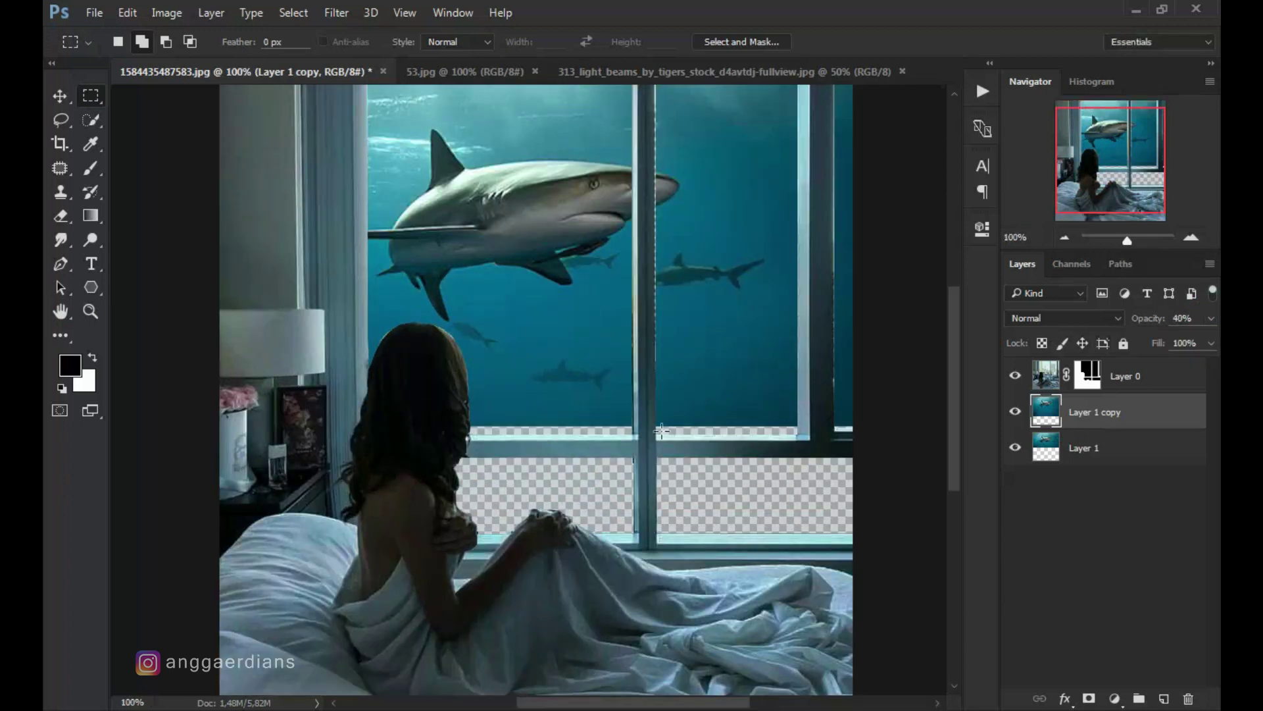
click(58, 217)
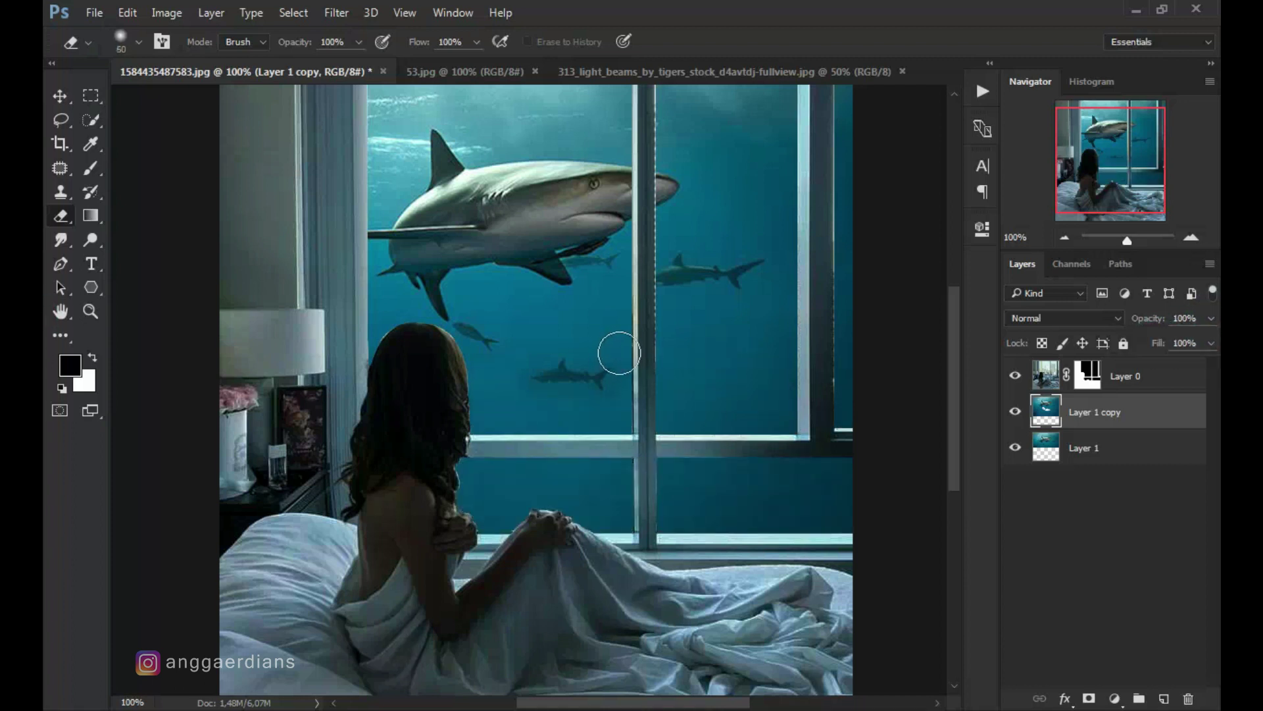
Erase part of the duplicate water layer with a 125 brush and merge it into Layer 1
key(bracketright)
key(bracketright)
key(bracketright)
key(bracketleft)
key(bracketleft)
key(bracketleft)
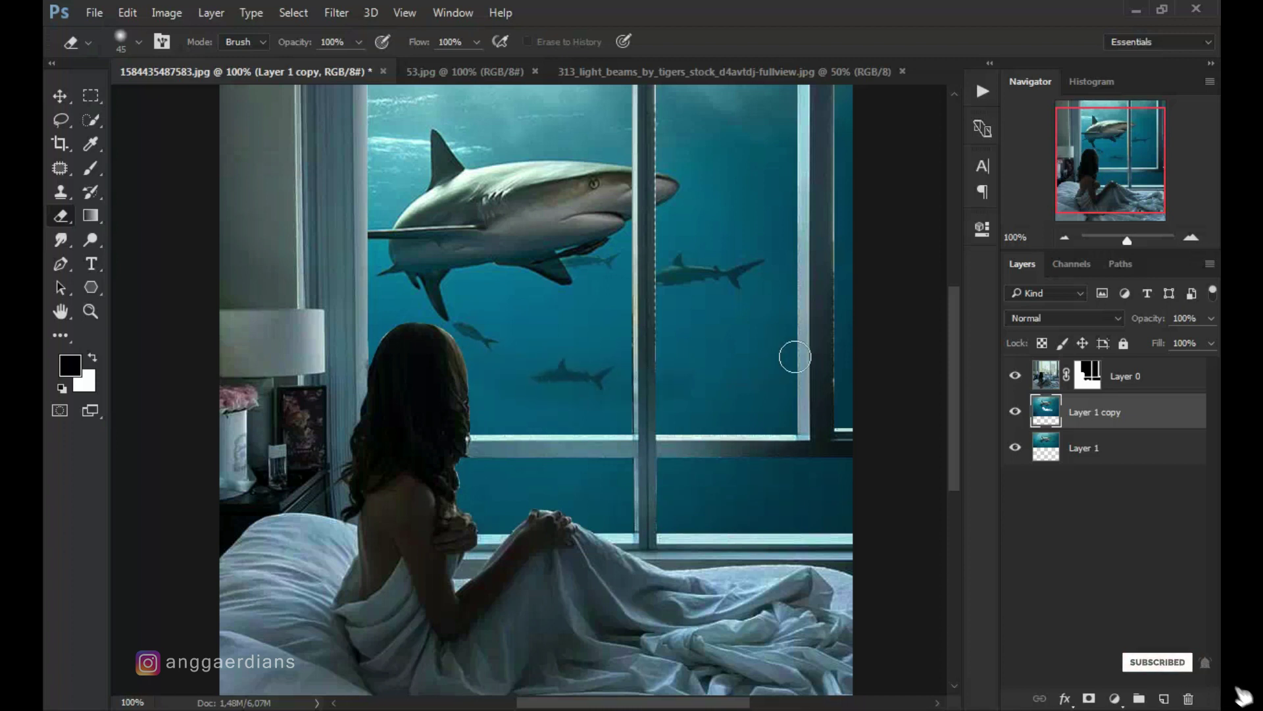
key(bracketright)
key(bracketright)
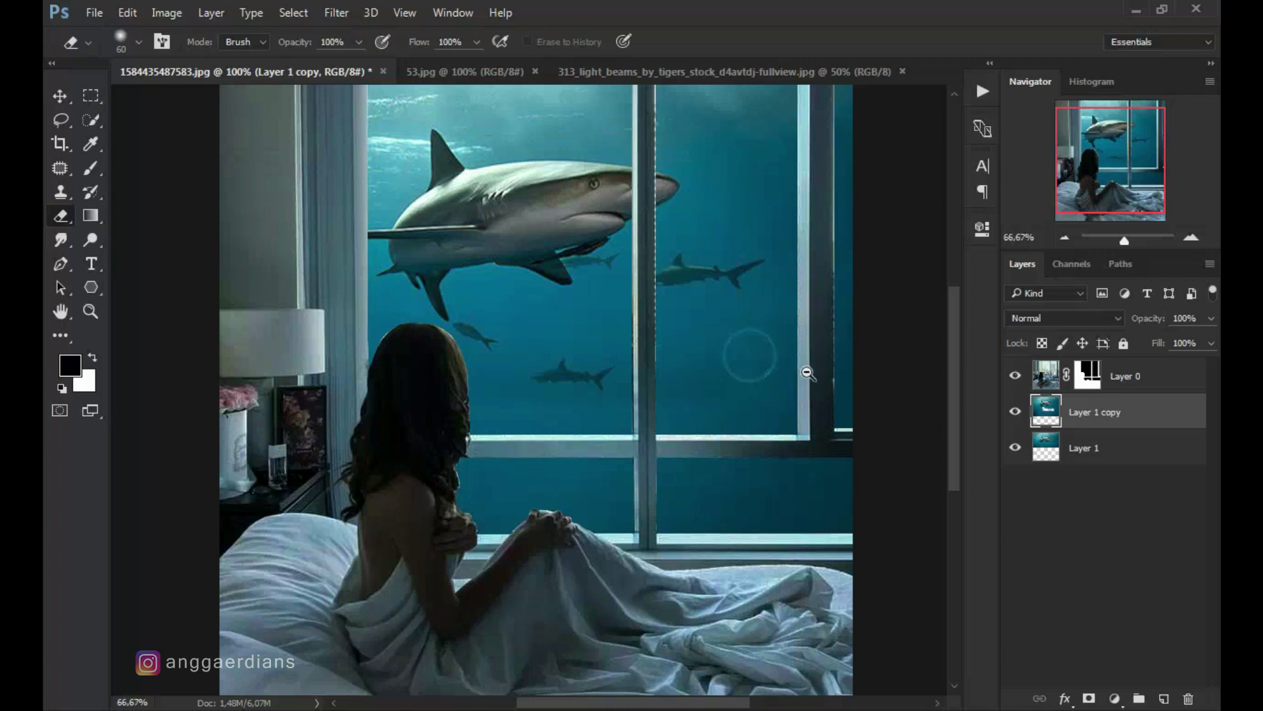
key(ctrl+minus)
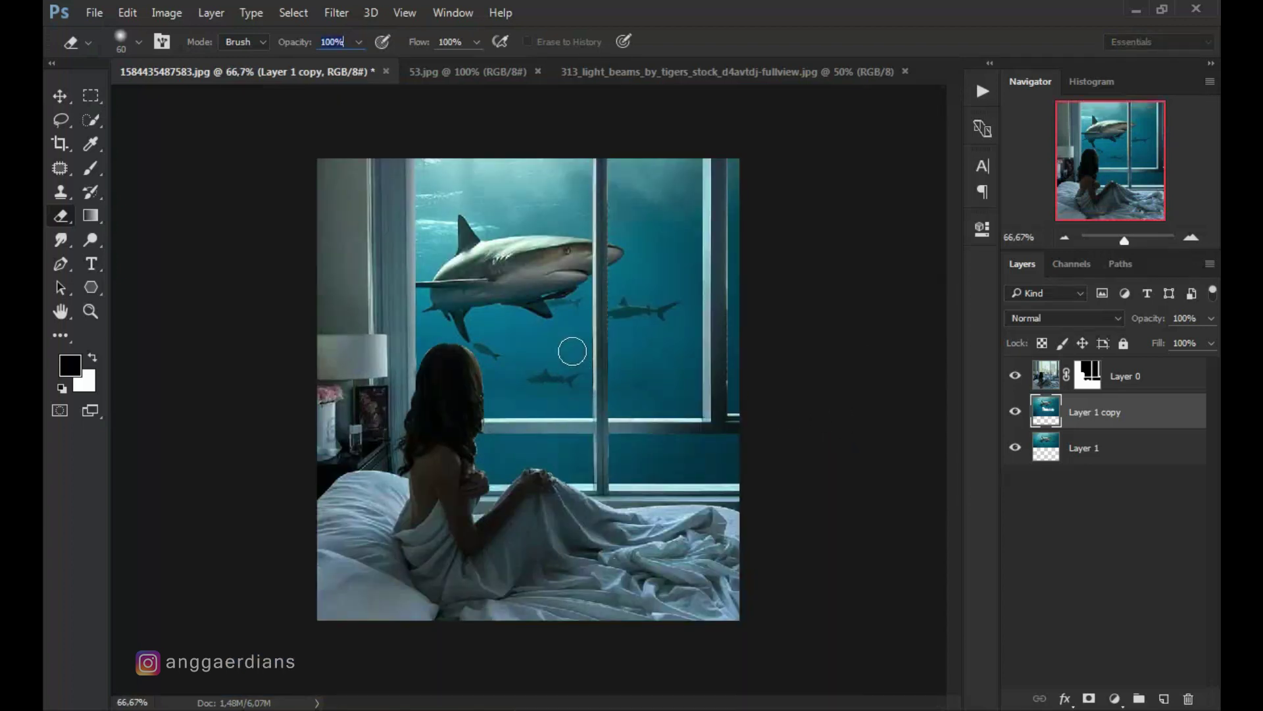
key(bracketright)
key(bracketright)
key(bracketright)
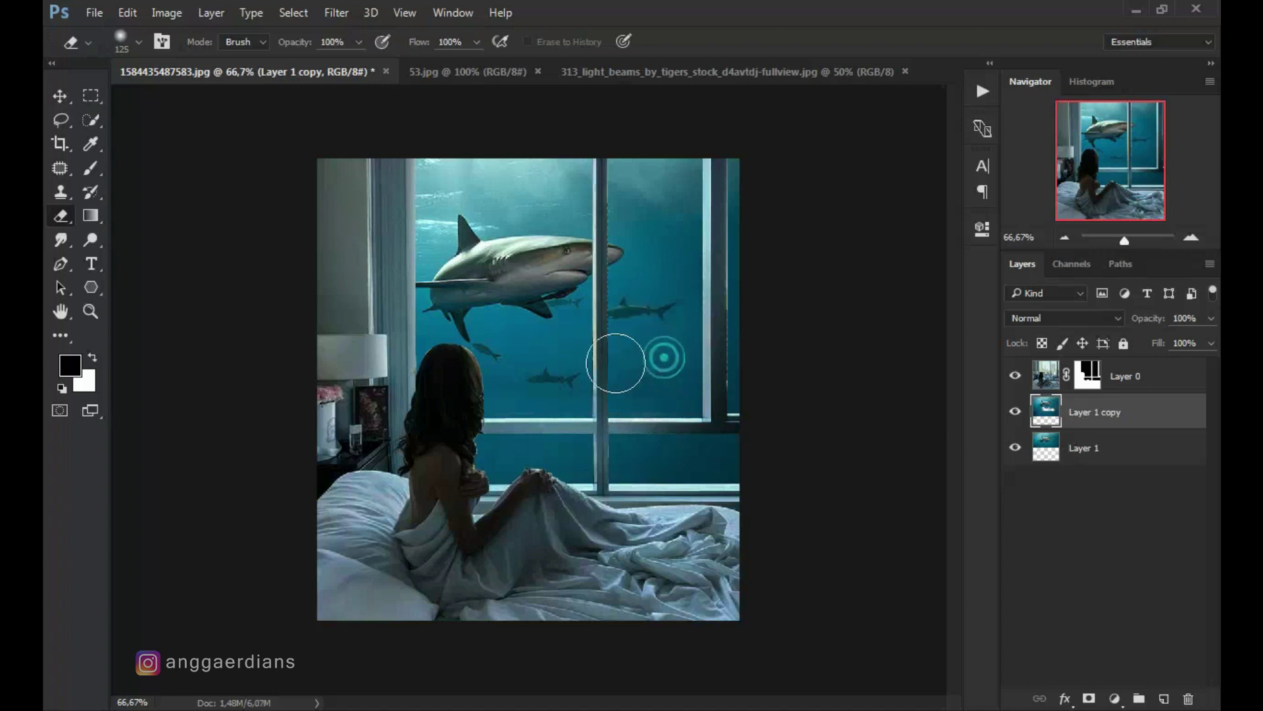
drag(663, 308, 522, 327)
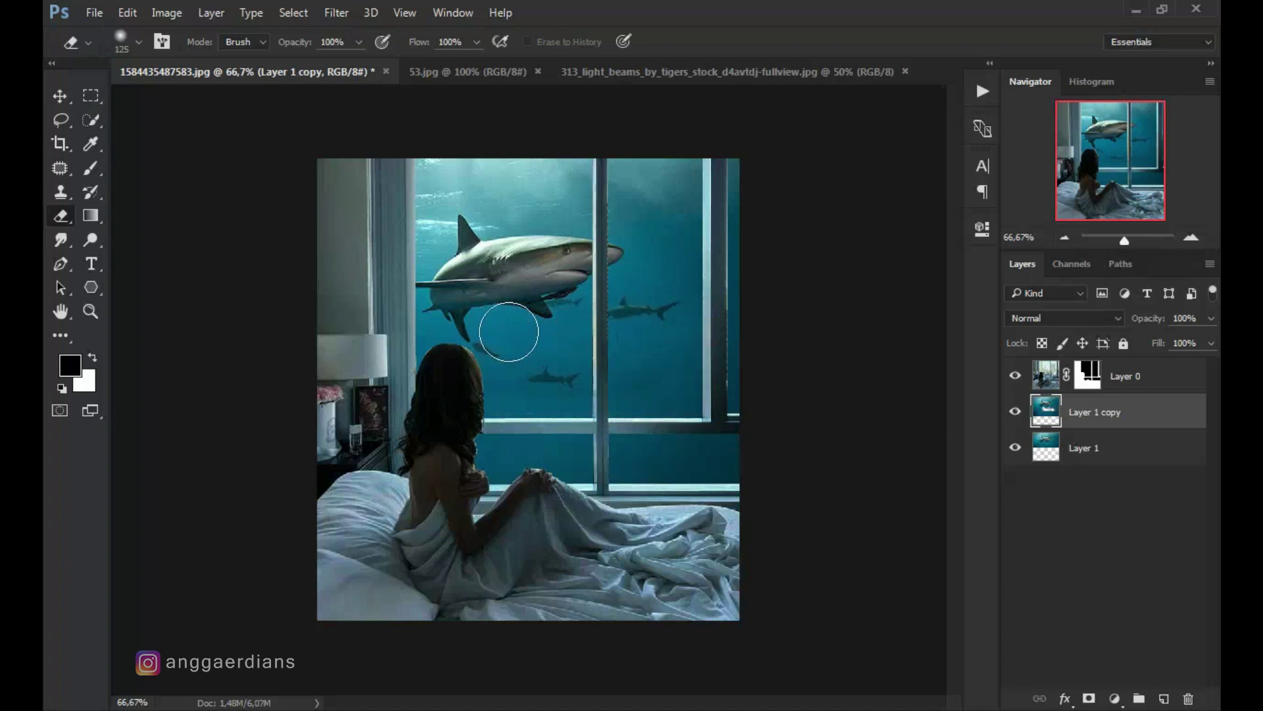
key(ctrl+plus)
key(bracketleft)
key(bracketleft)
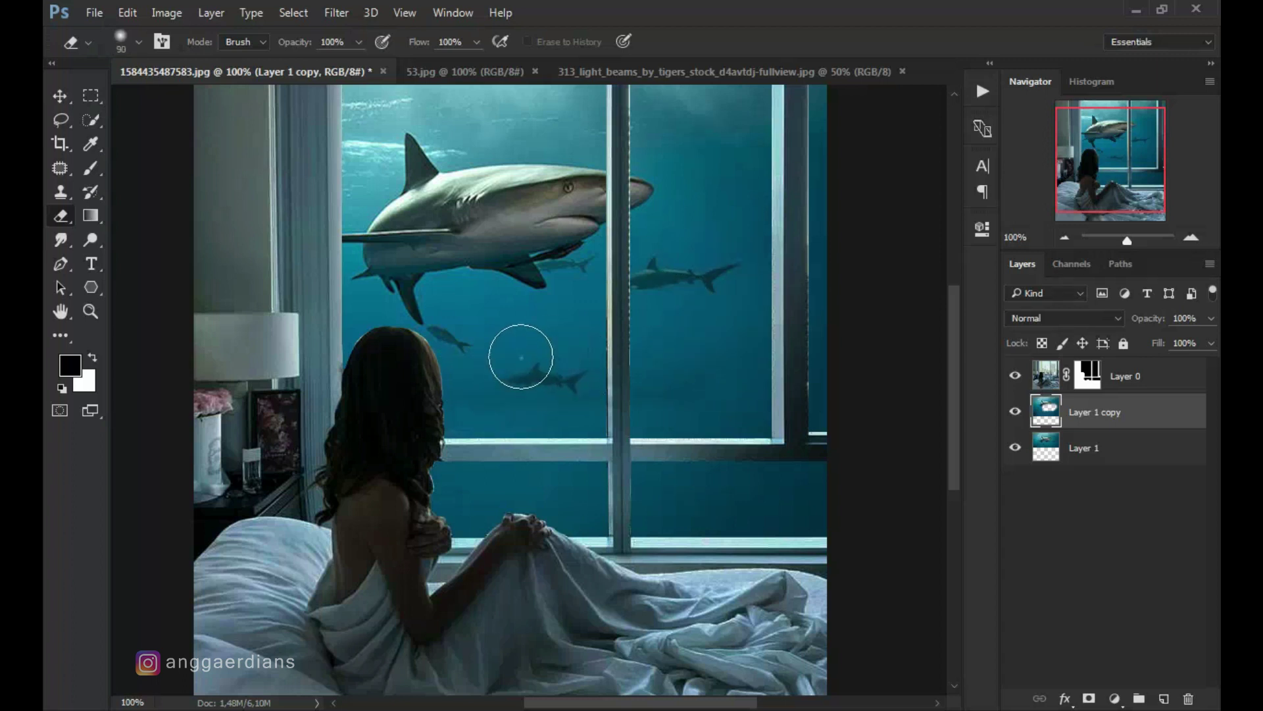
key(ctrl+e)
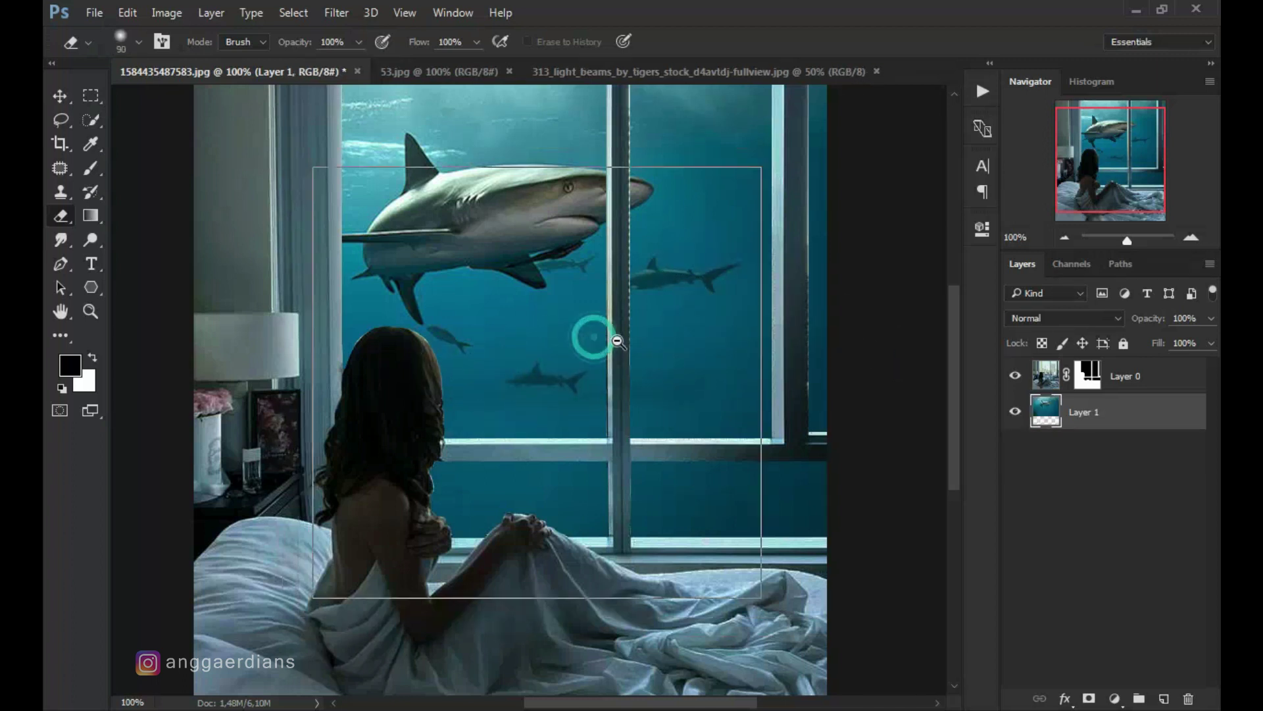
Zoom in on the window and pan to its right side
ctrl+alt+click(650, 333)
ctrl+alt+click(650, 310)
ctrl+click(614, 283)
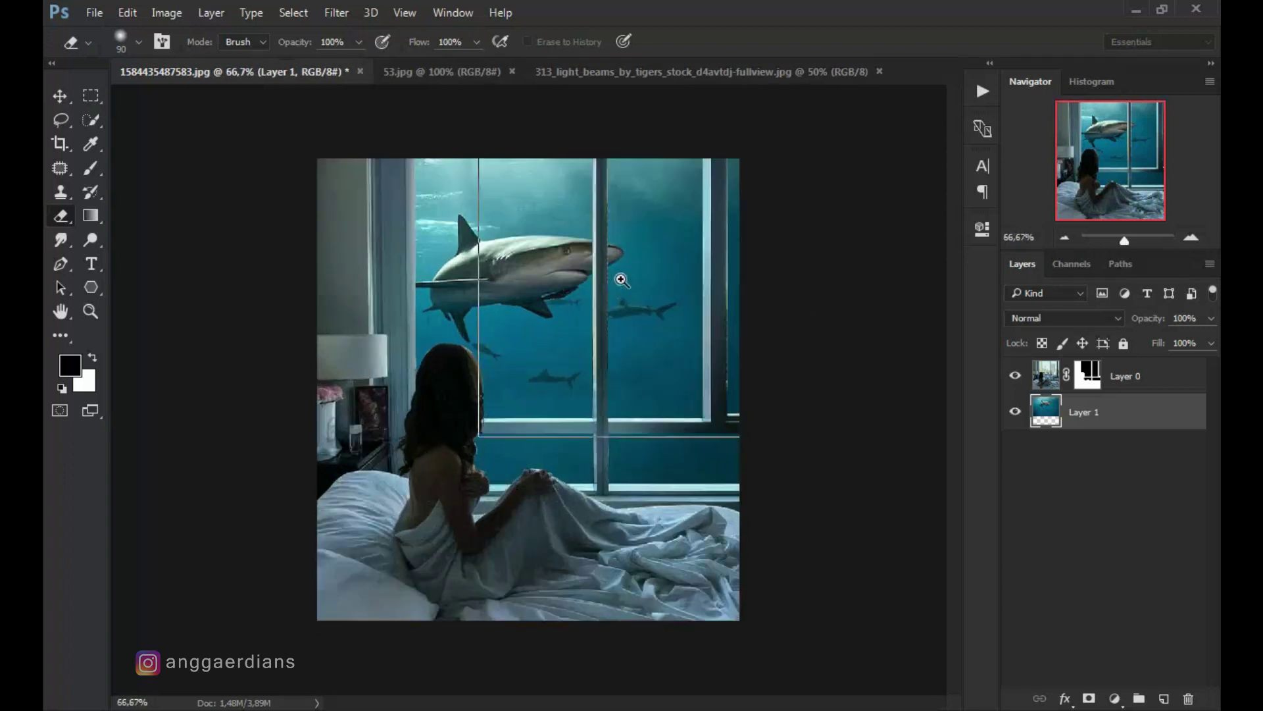
ctrl+click(651, 270)
drag(657, 257, 567, 312)
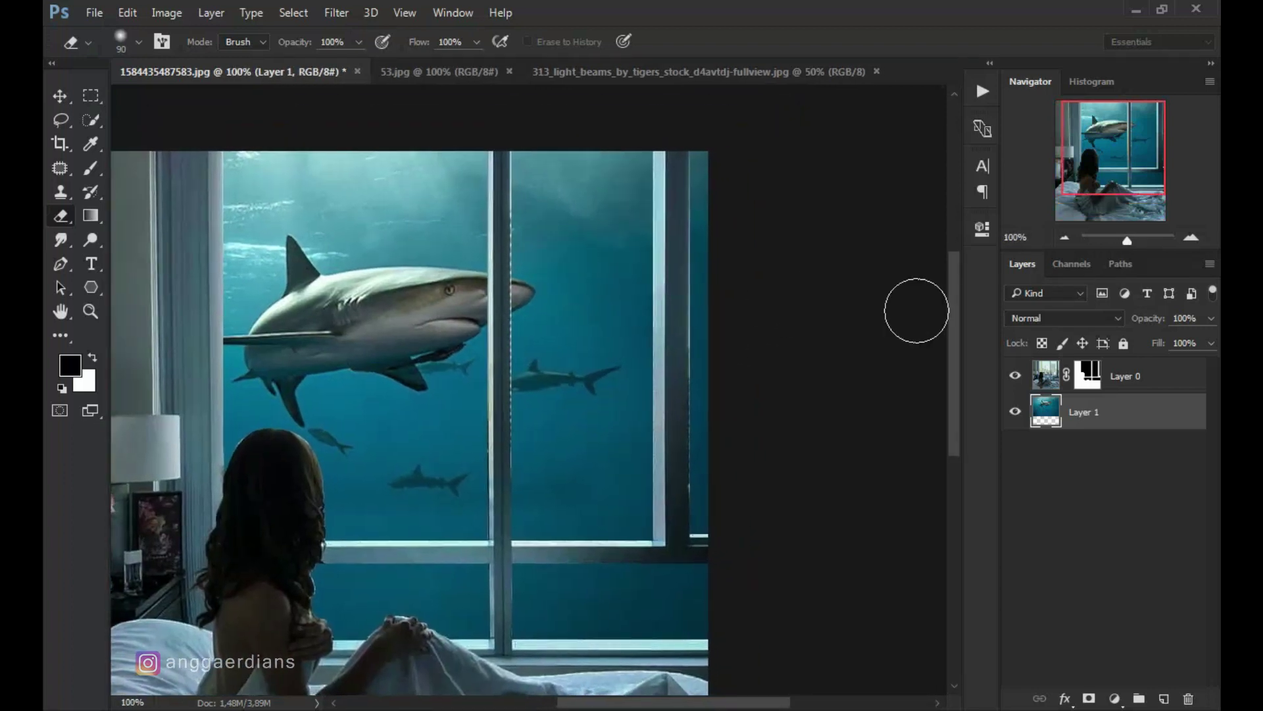
On Layer 0's mask, marquee-select the right edge strip and right pane, deselecting each
click(1089, 376)
click(90, 96)
drag(744, 118, 690, 533)
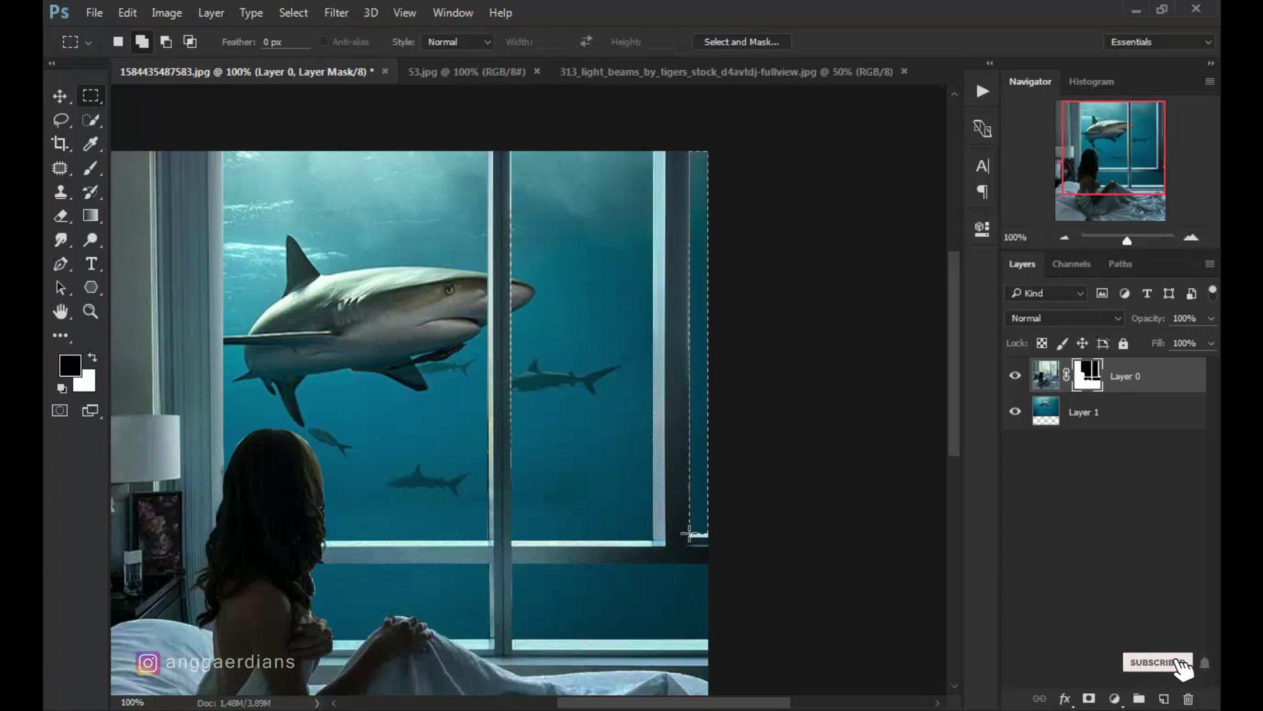
key(ctrl+d)
drag(598, 119, 509, 540)
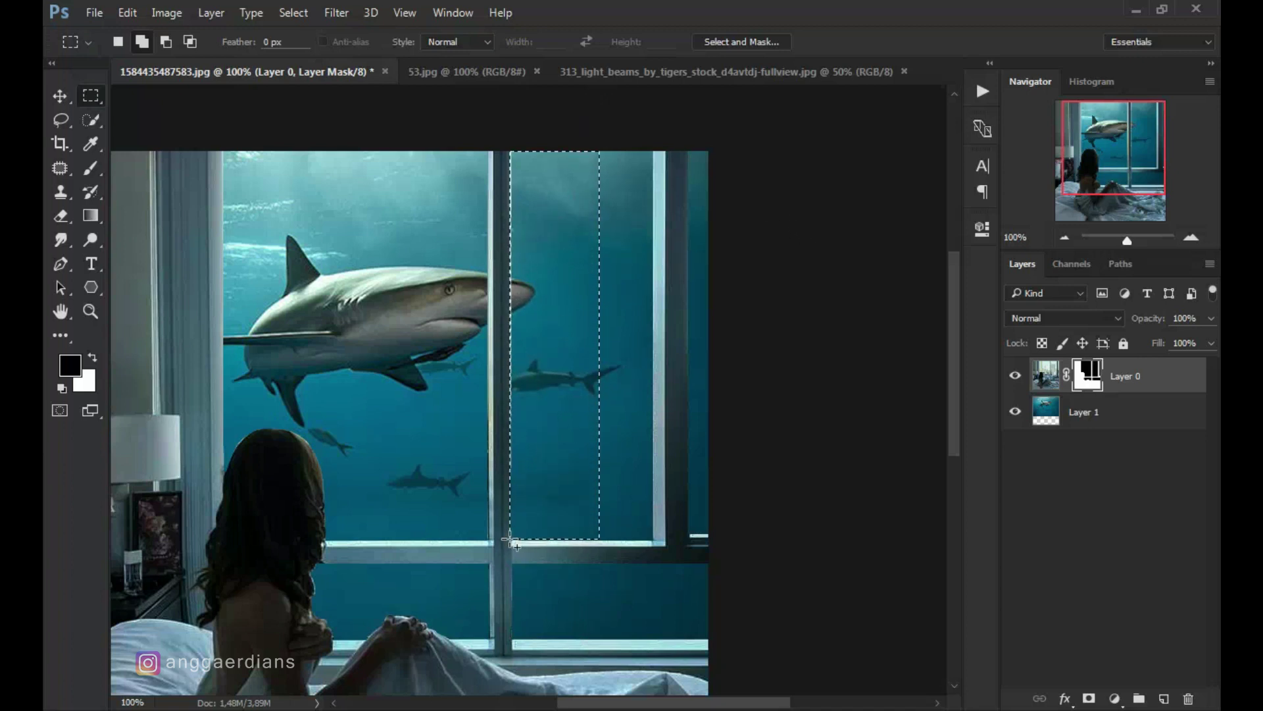
key(ctrl+d)
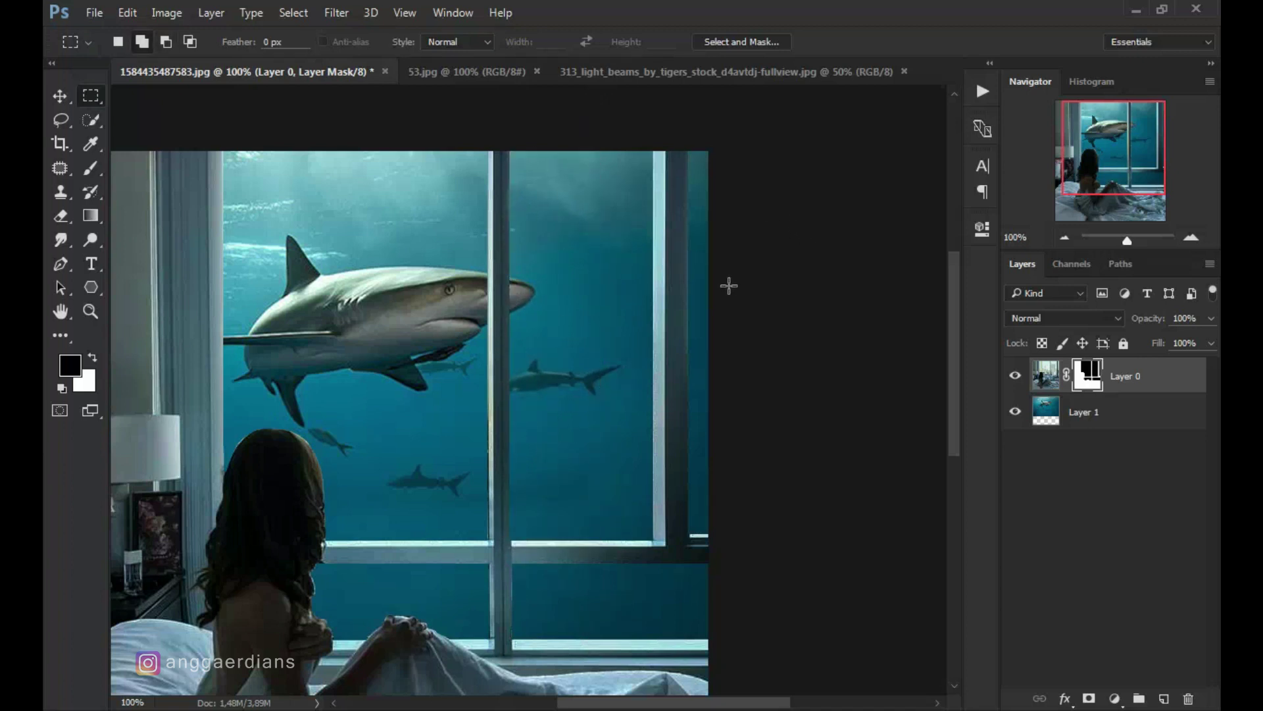
Set a fine black brush and zoom in on the hair edge by the sill
scroll(247, 443, up, 2)
key(b)
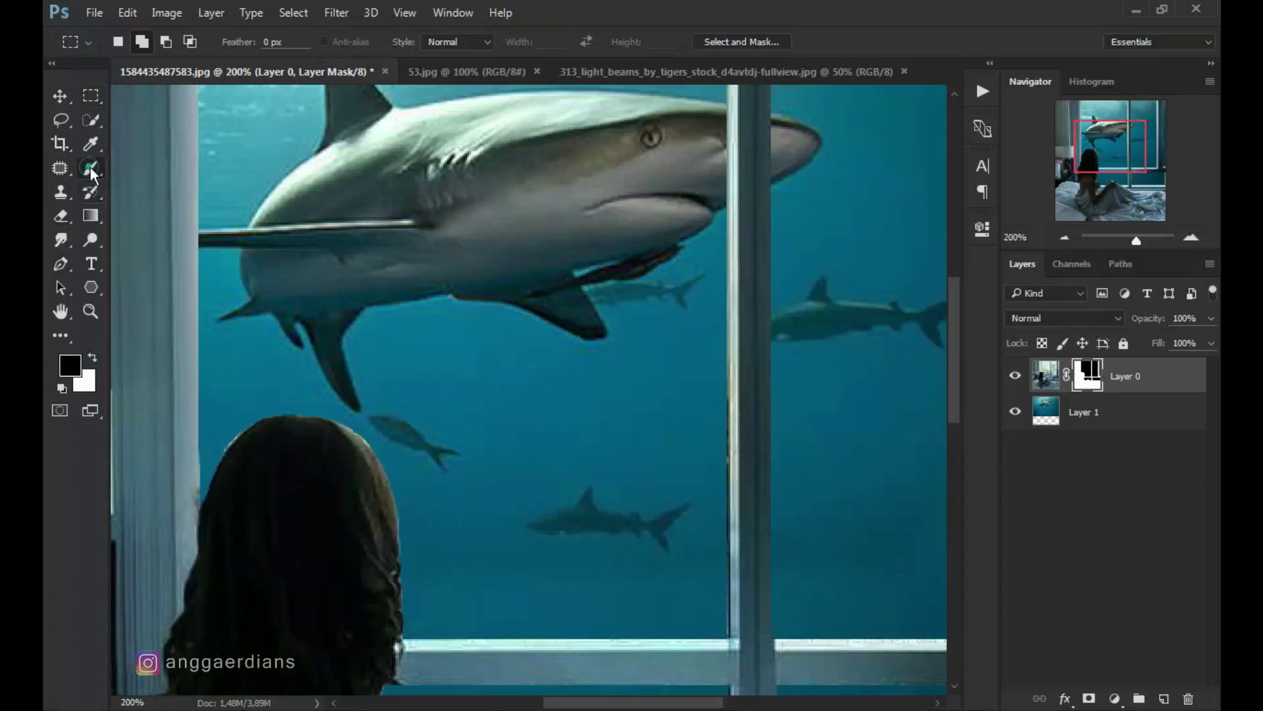
key(bracketleft)
key(bracketleft)
key(bracketleft)
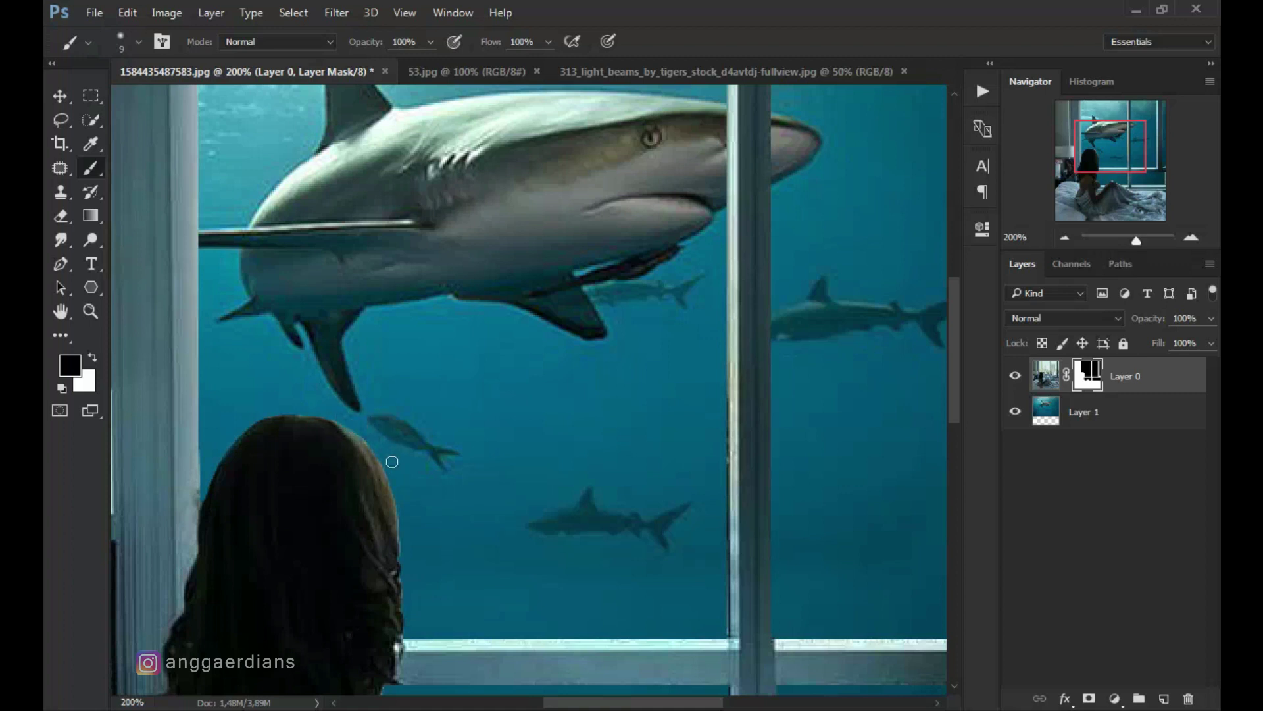
drag(420, 567, 422, 342)
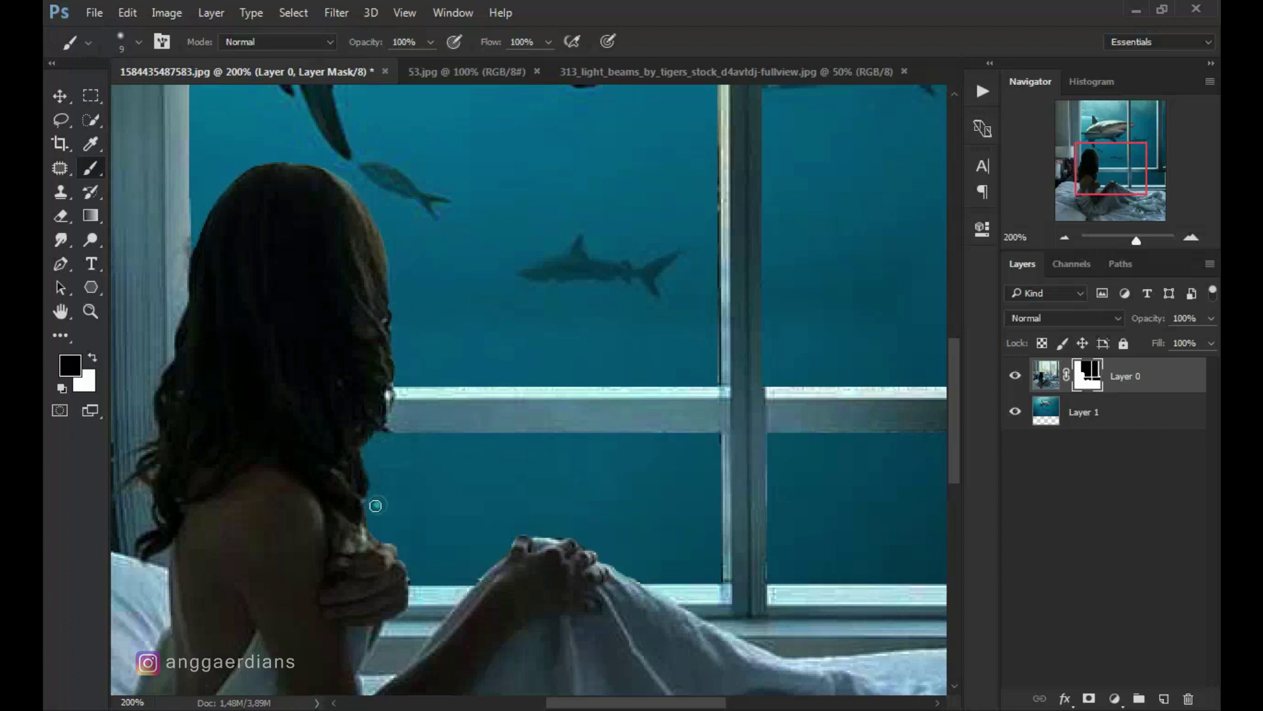
click(404, 431)
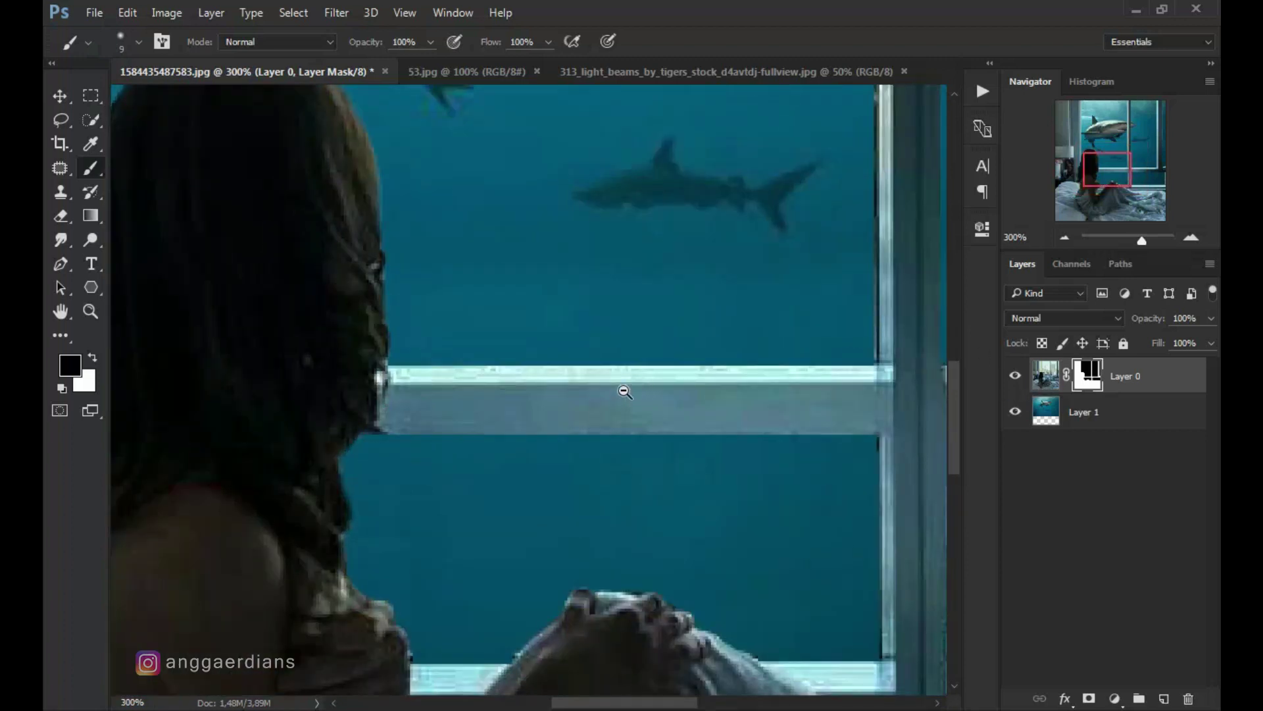
click(1046, 375)
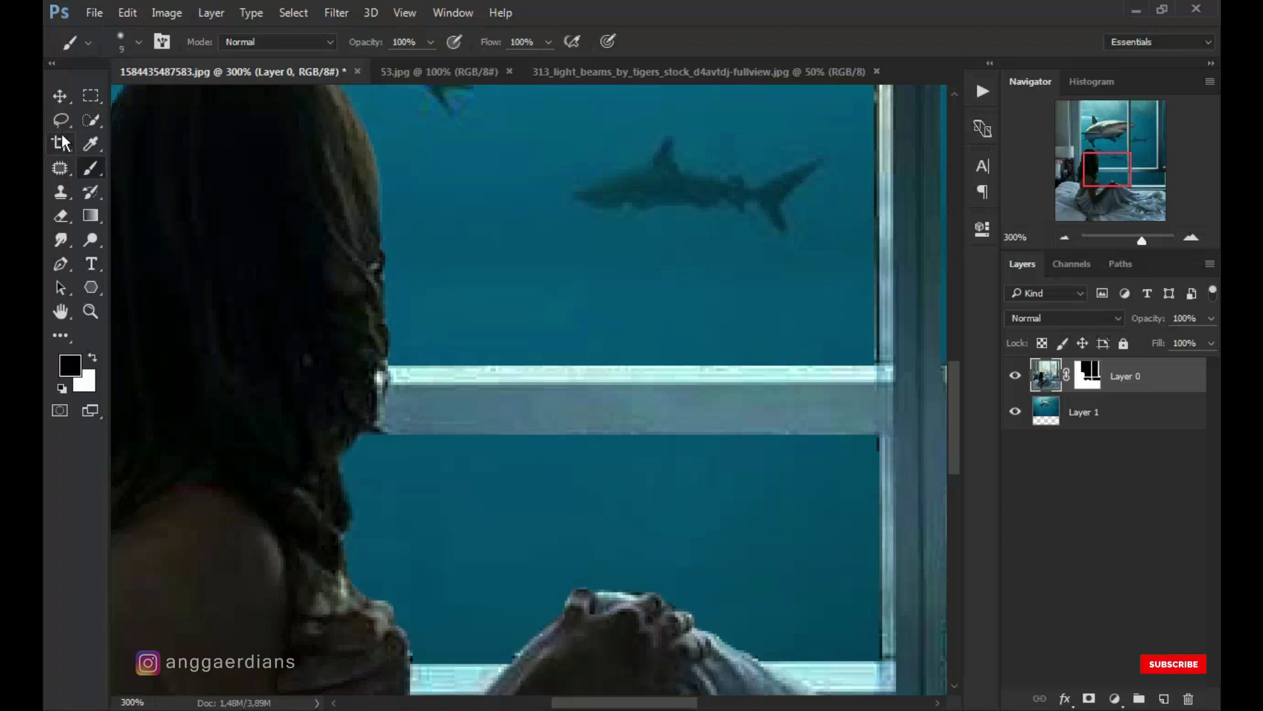
Patch the flawed hair edge where it meets the window sill
key(j)
drag(395, 424, 393, 434)
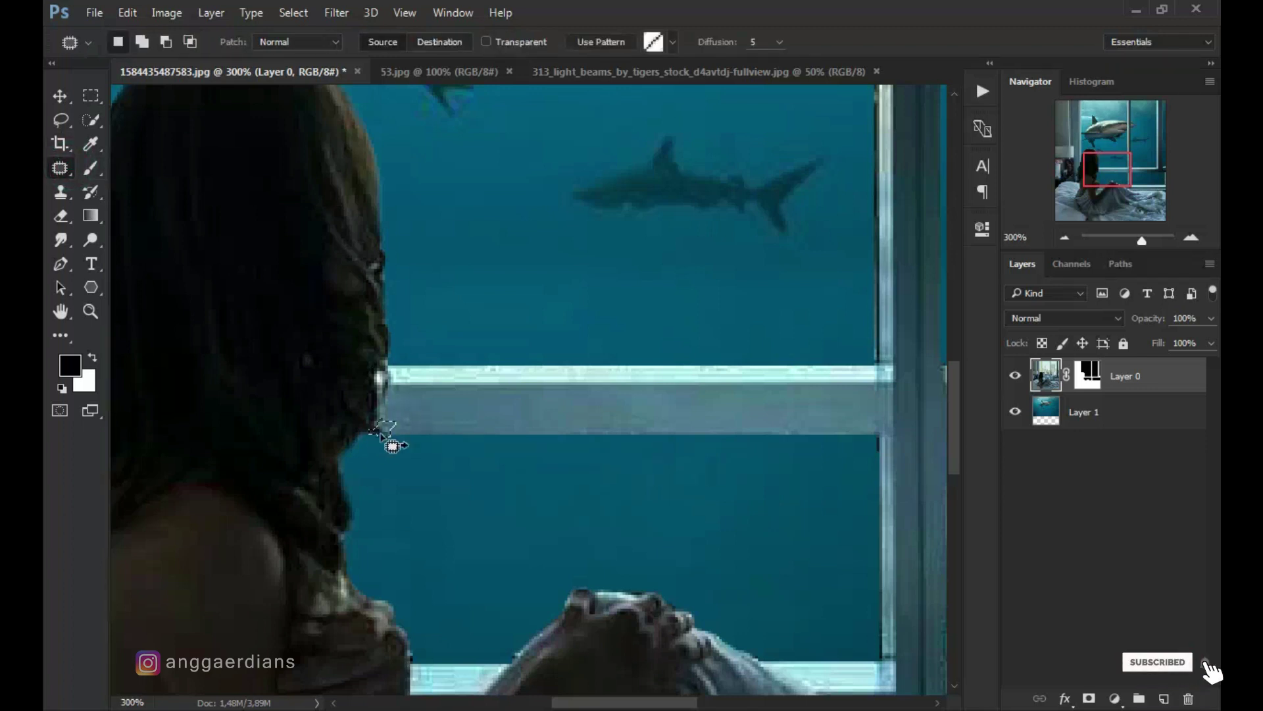
drag(536, 428, 683, 359)
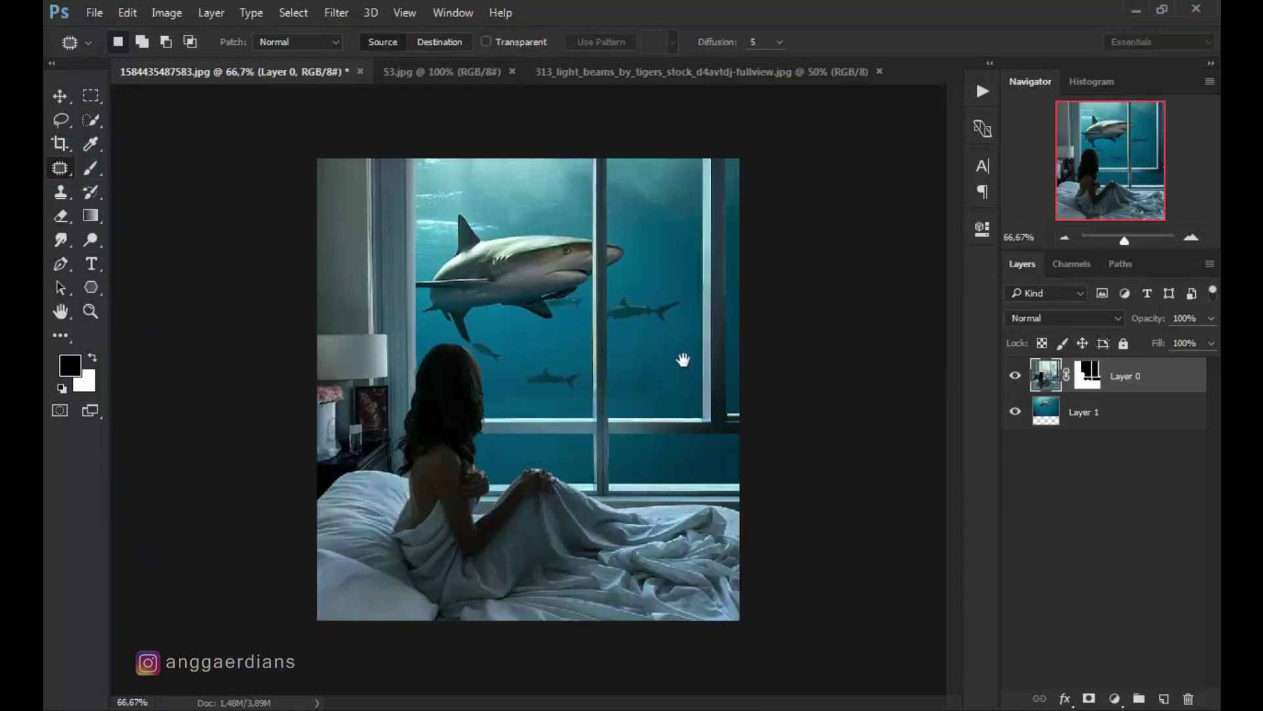
Paint Layer 0's mask around the woman's hands and sheet, then zoom out
click(519, 504)
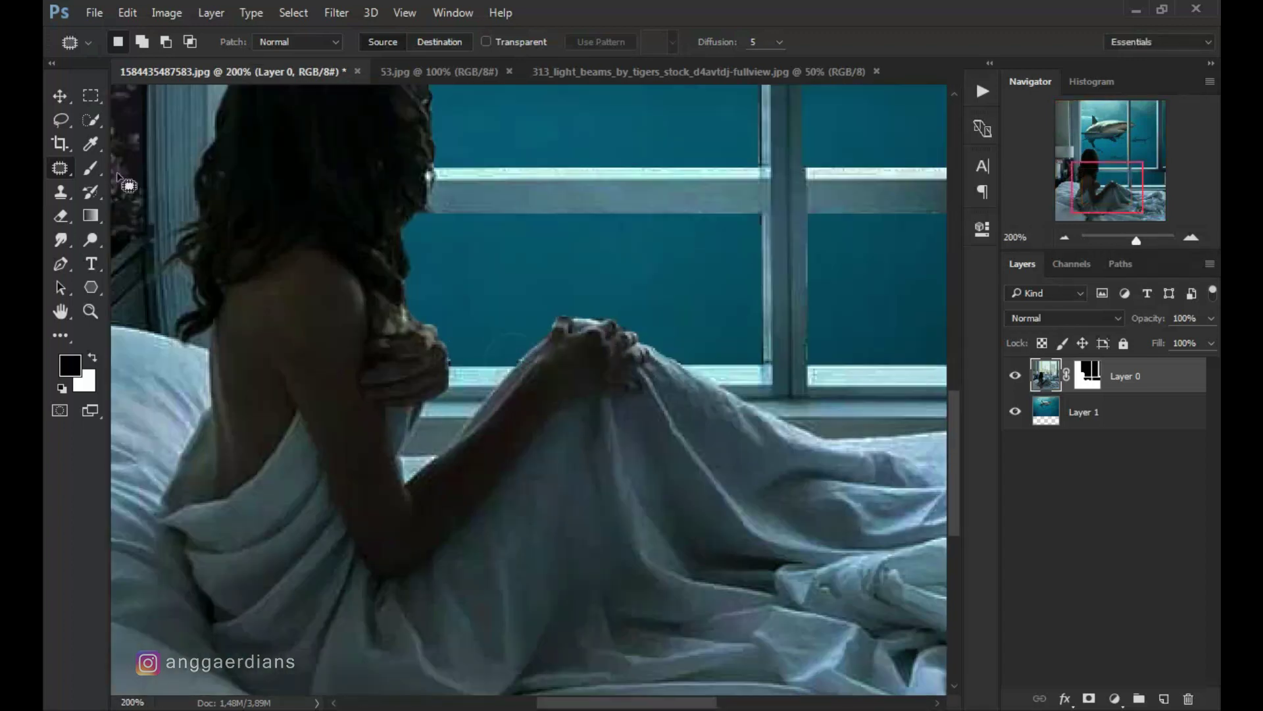
key(b)
click(1089, 375)
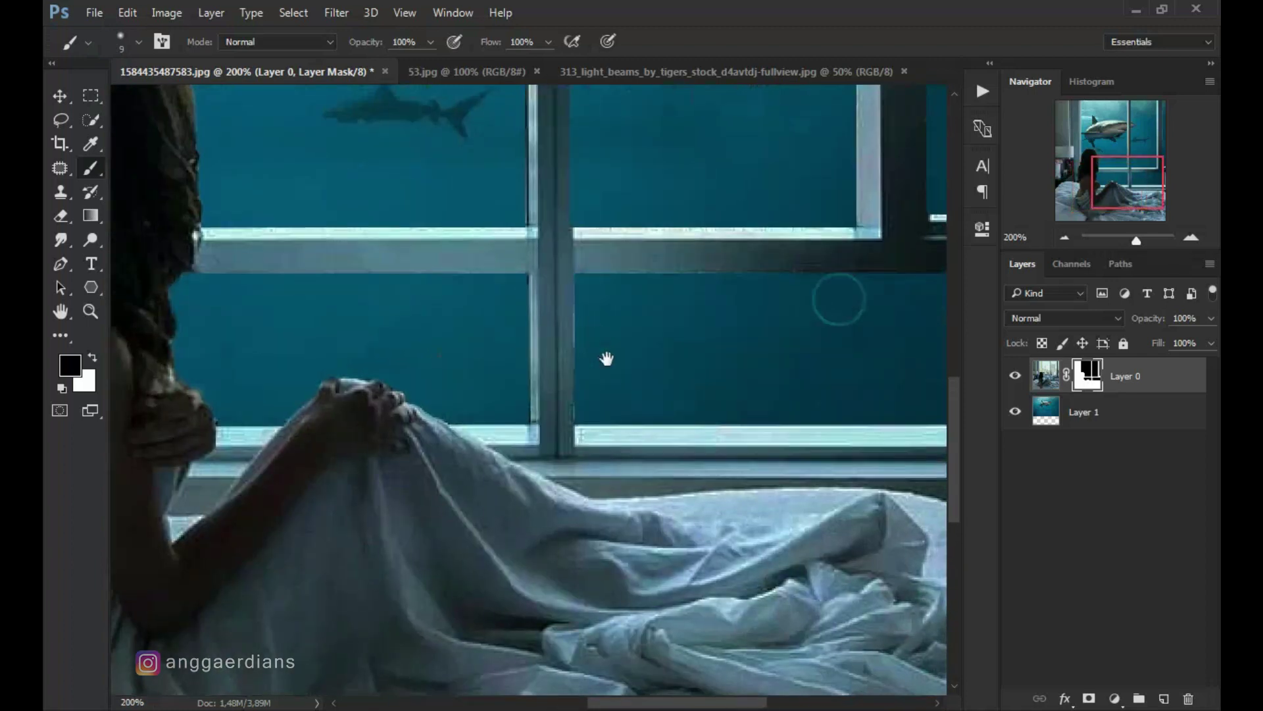
drag(839, 296, 584, 327)
alt+click(635, 281)
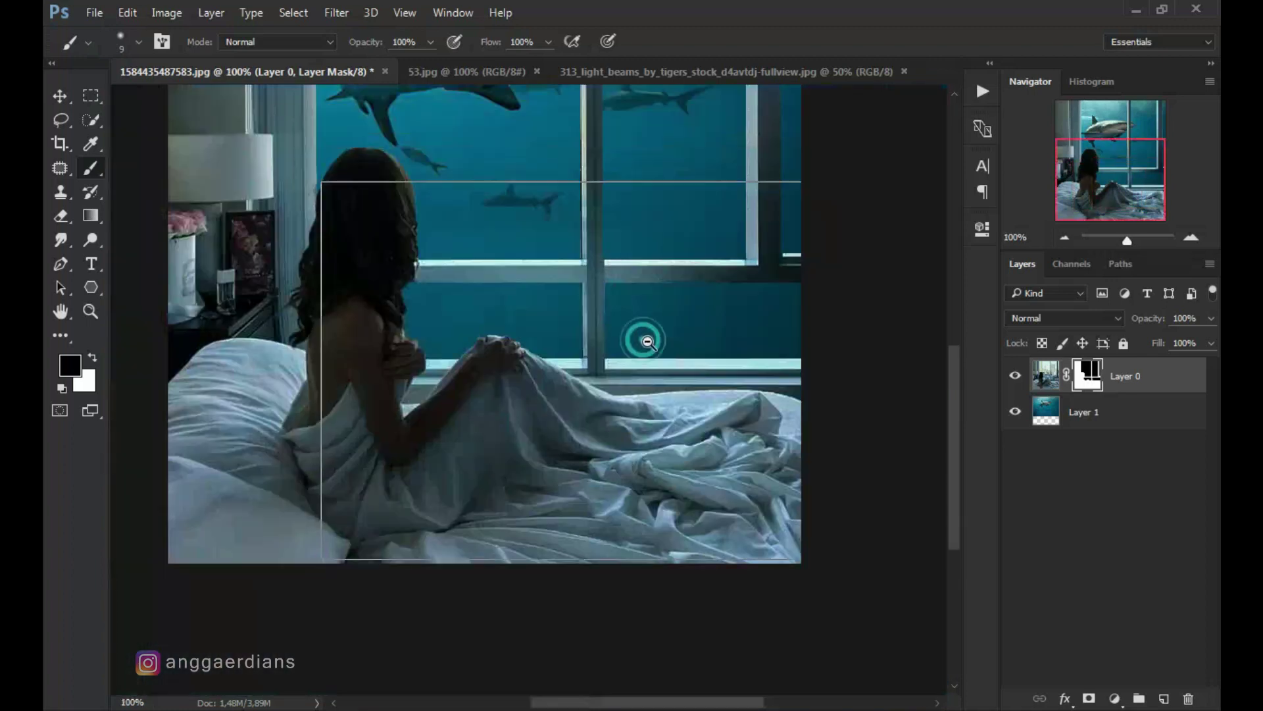
alt+click(643, 338)
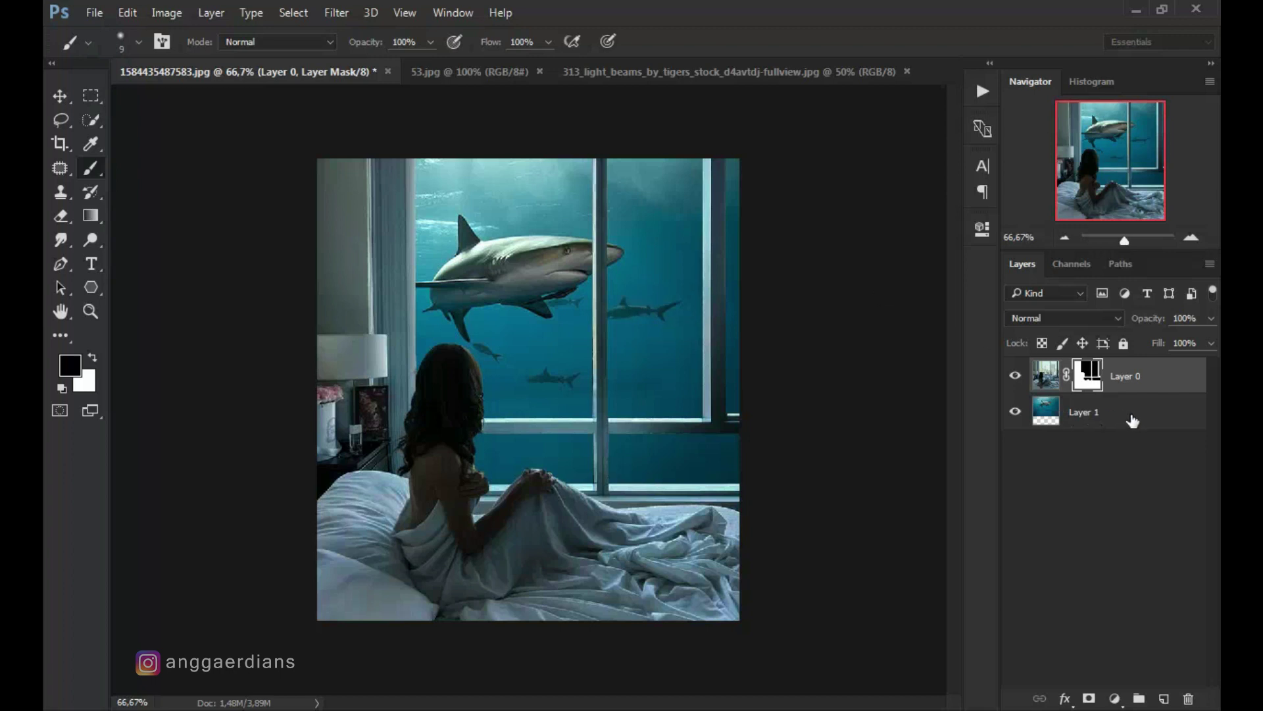
Add a Curves adjustment clipped to Layer 0 and pull the curve down
click(1113, 698)
click(1143, 471)
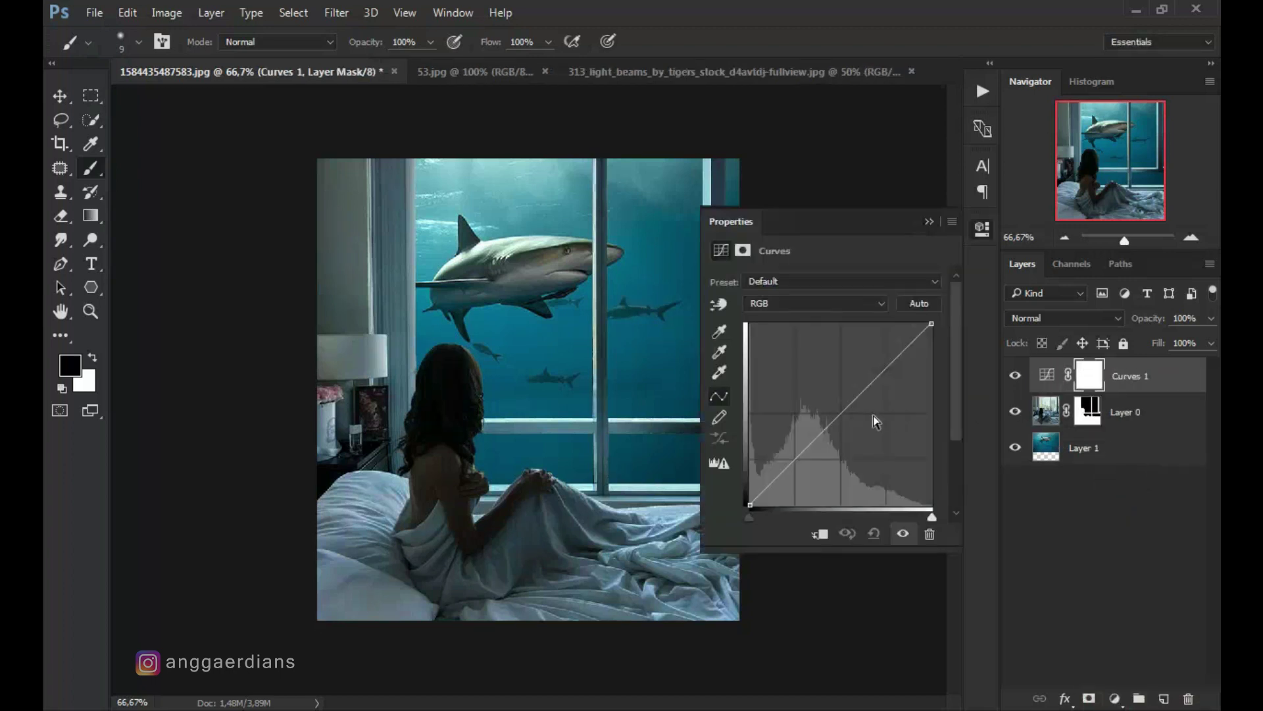
click(819, 536)
drag(841, 416, 855, 426)
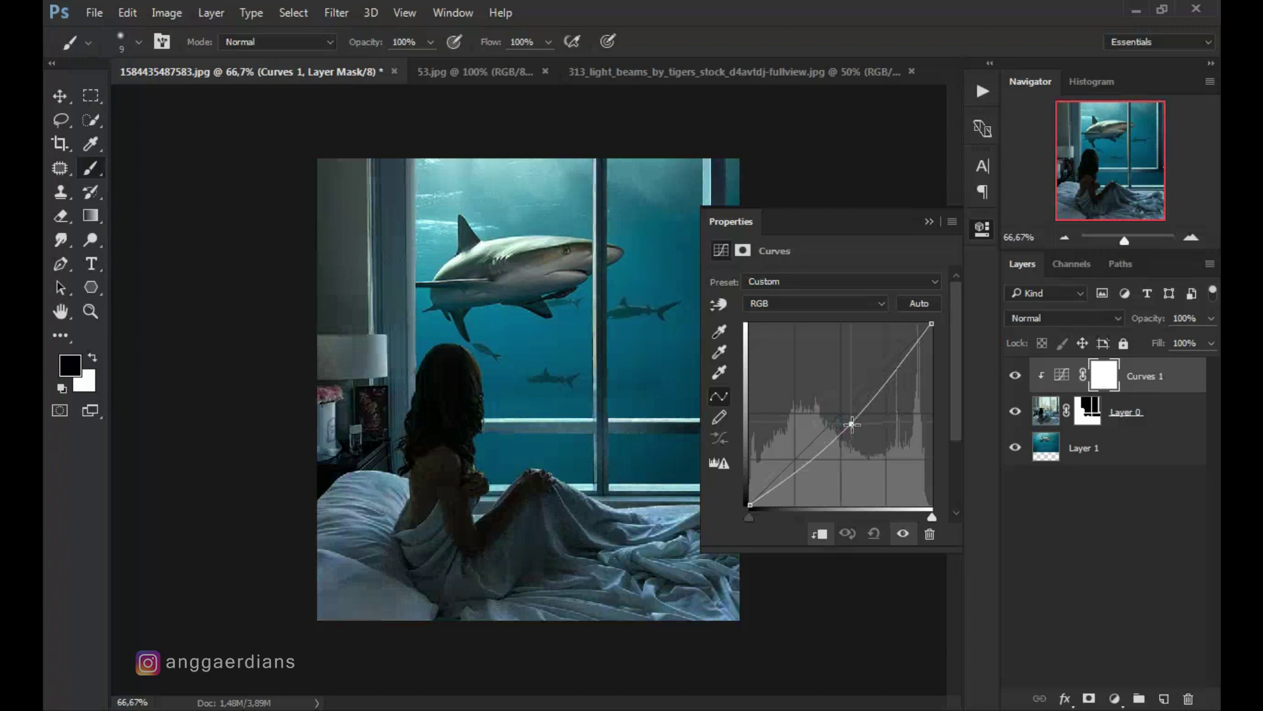
click(929, 222)
Refine Curves 1 by lowering the top point and adjusting the midpoint, then target its mask
click(1114, 698)
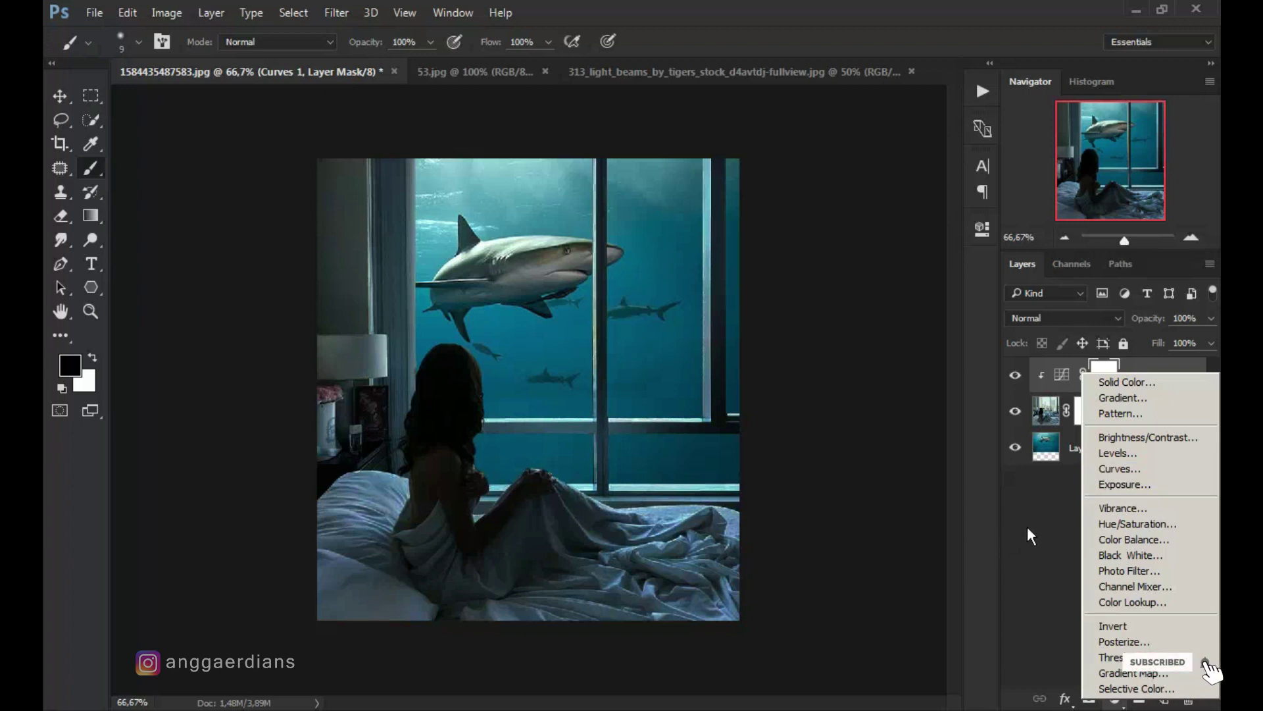
click(1037, 504)
double_click(1065, 375)
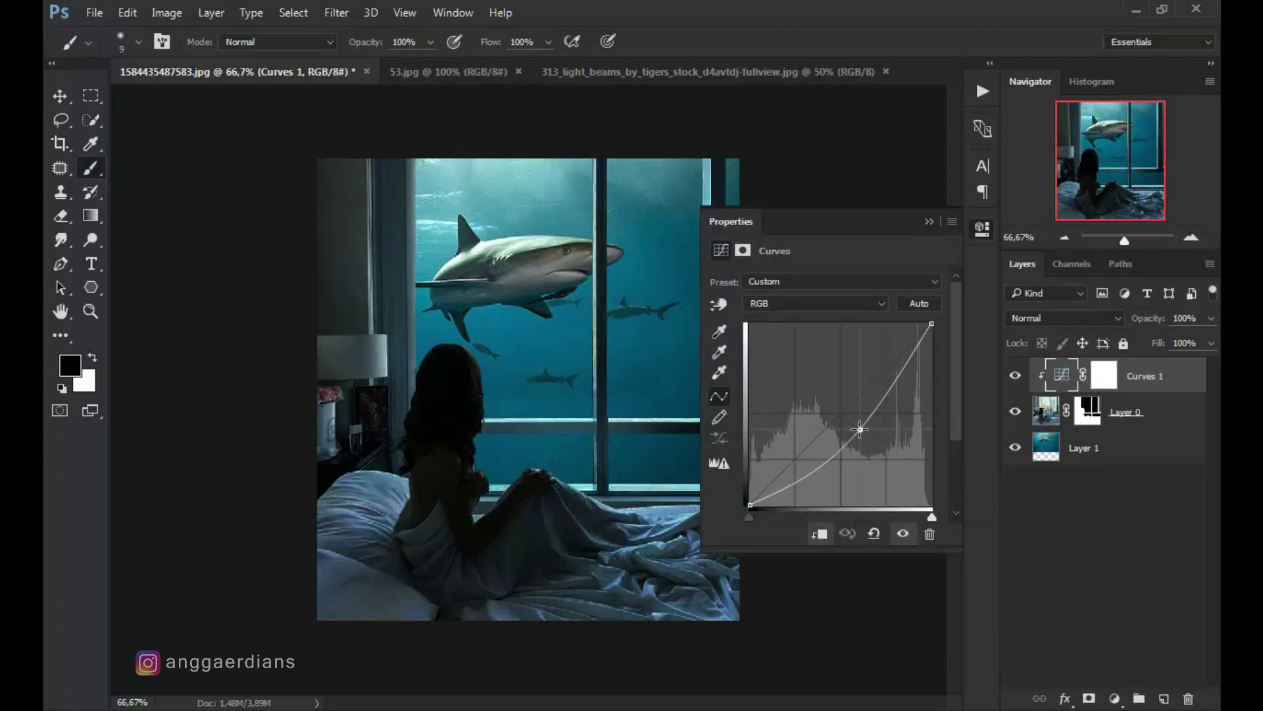
drag(932, 324, 931, 342)
drag(861, 429, 856, 426)
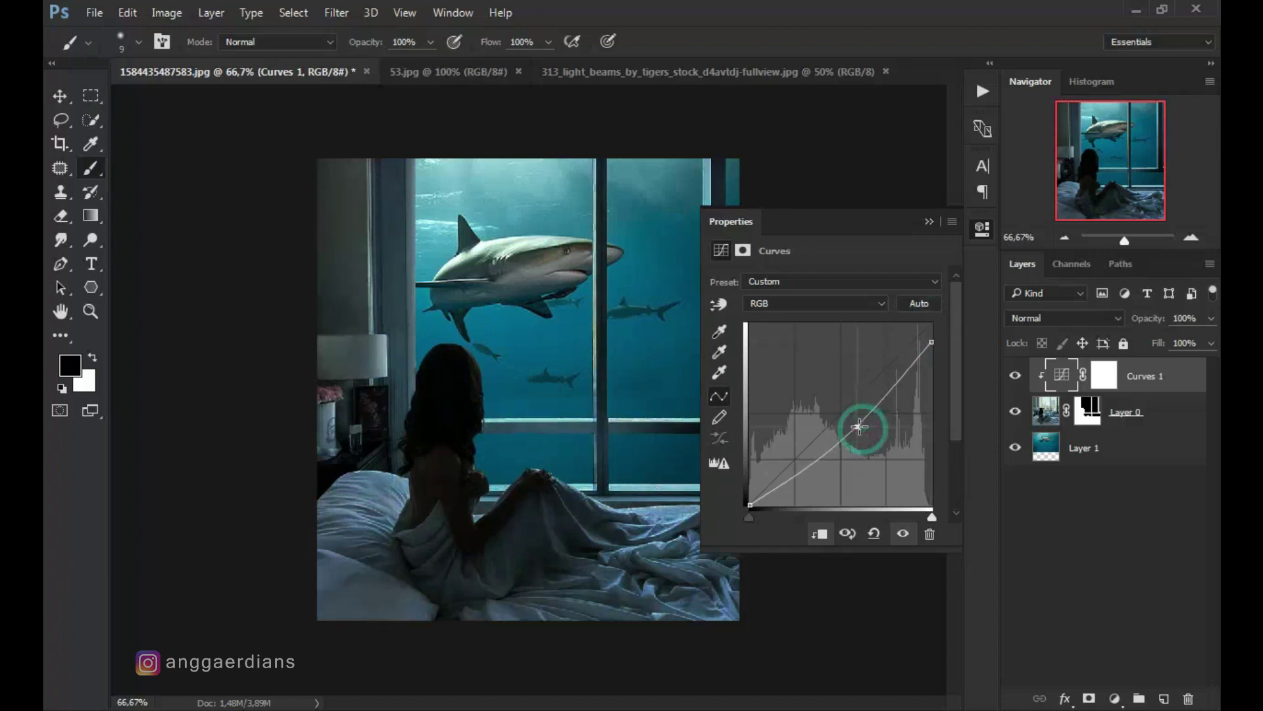
click(929, 221)
click(1104, 376)
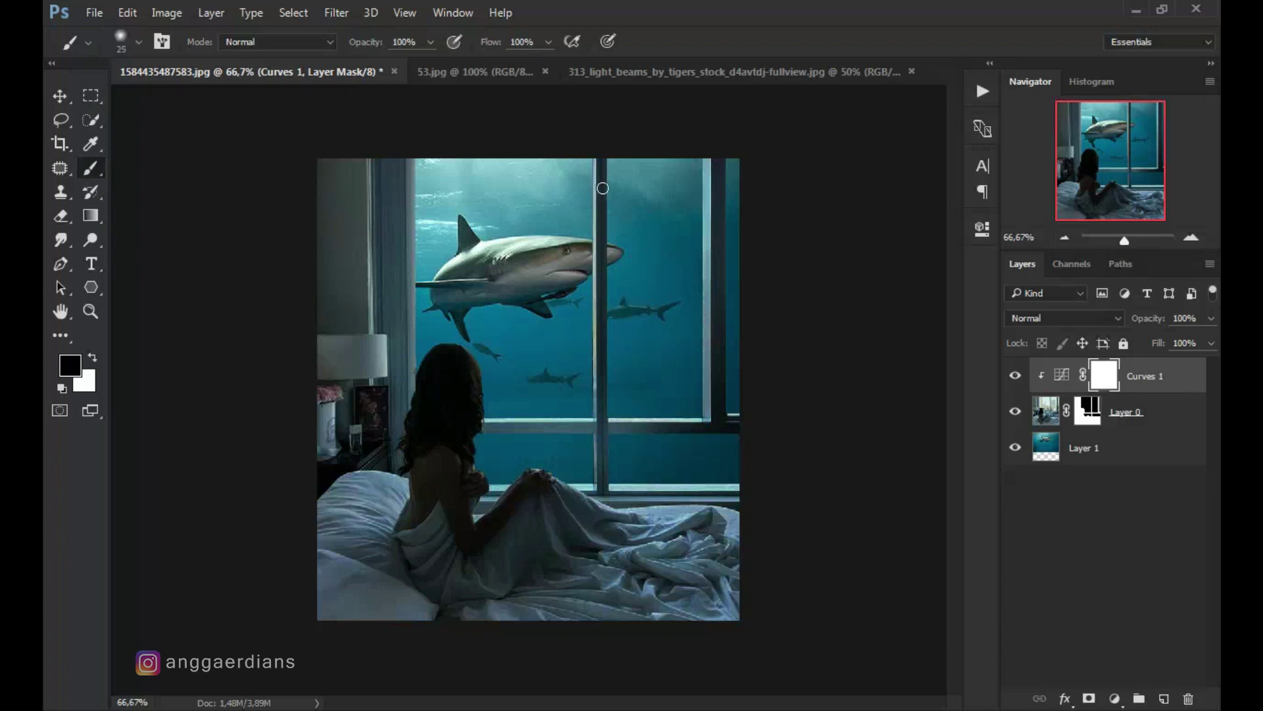
Paint black on the Curves 1 mask over the window bars, sill and small shark
drag(591, 169, 592, 392)
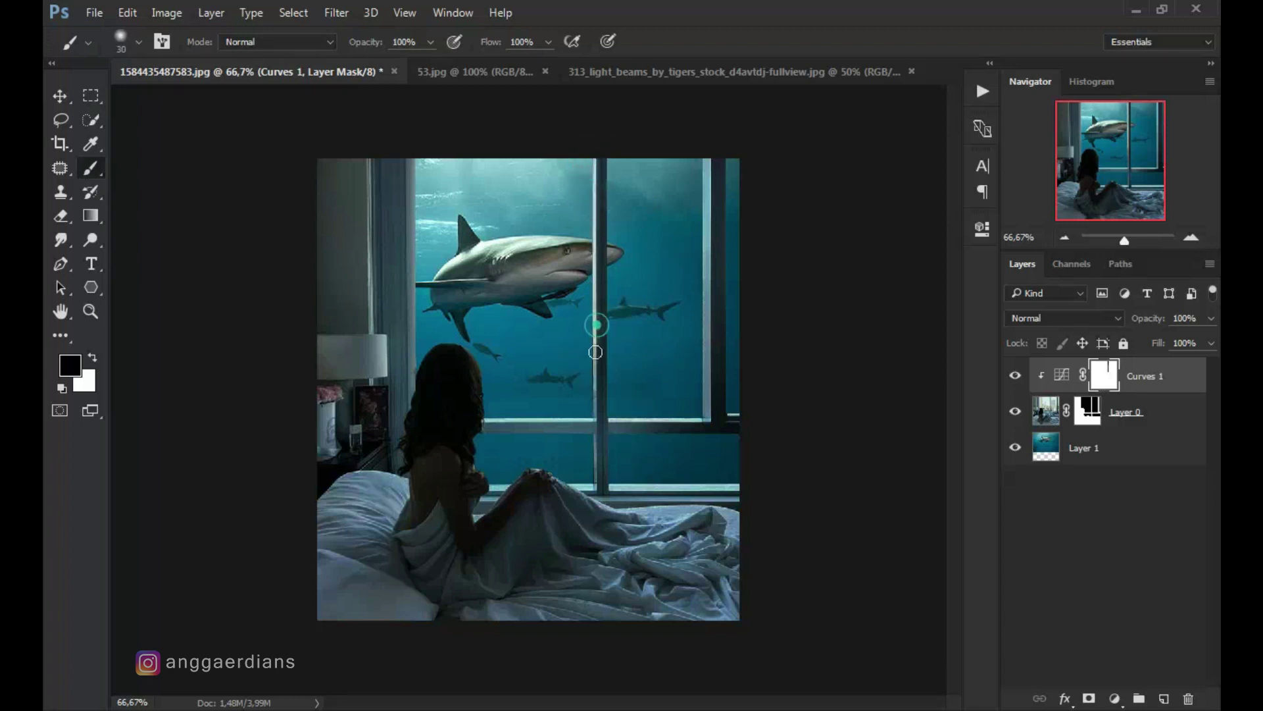
drag(489, 421, 582, 421)
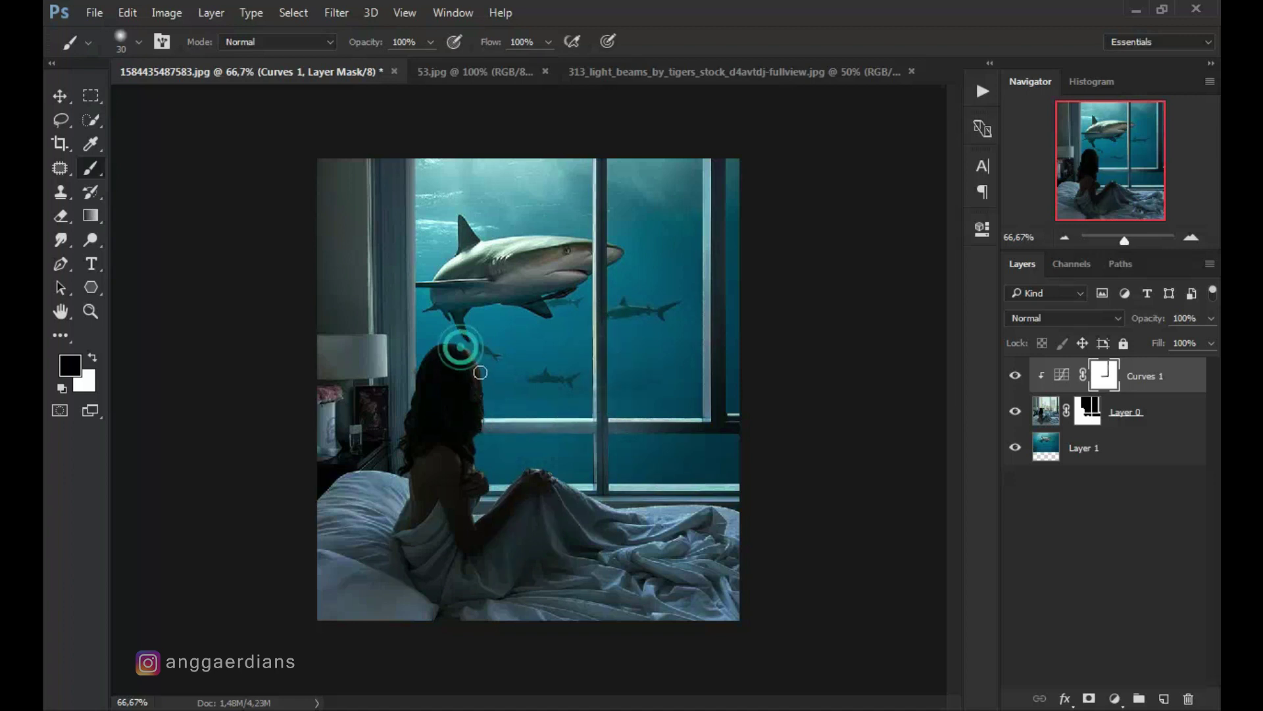
drag(438, 344, 471, 361)
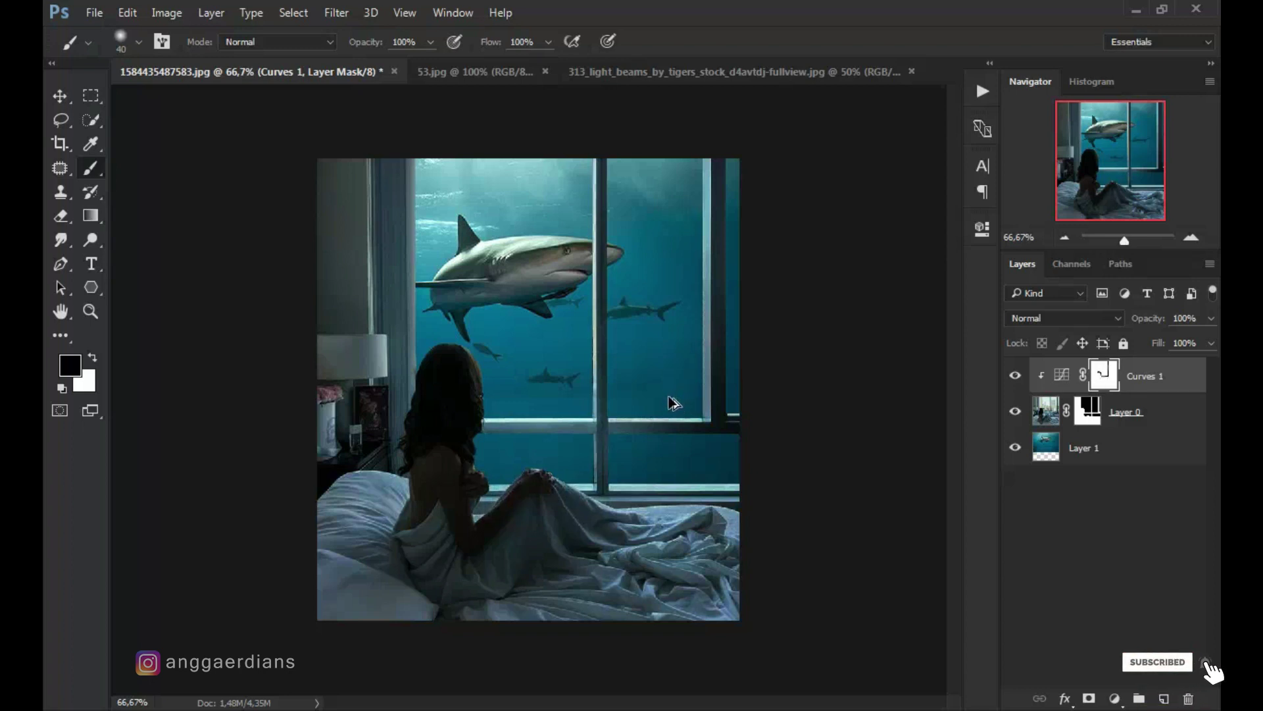
key(ctrl+z)
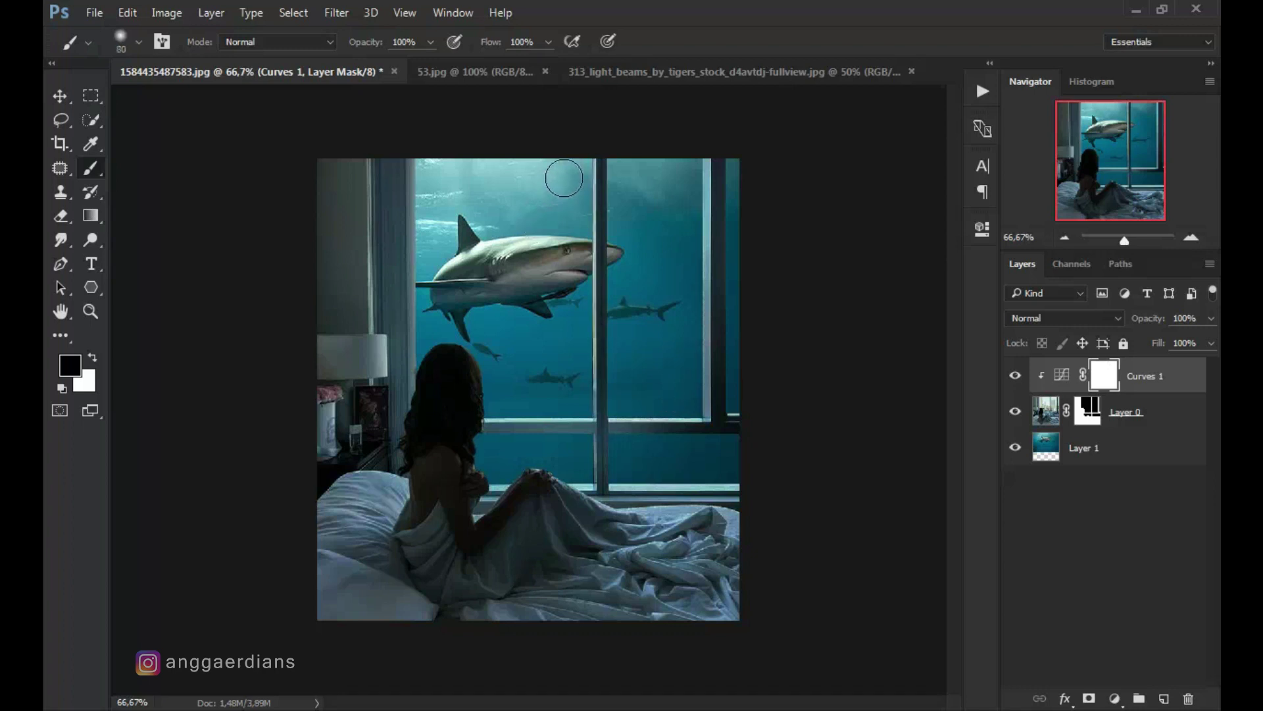
click(564, 306)
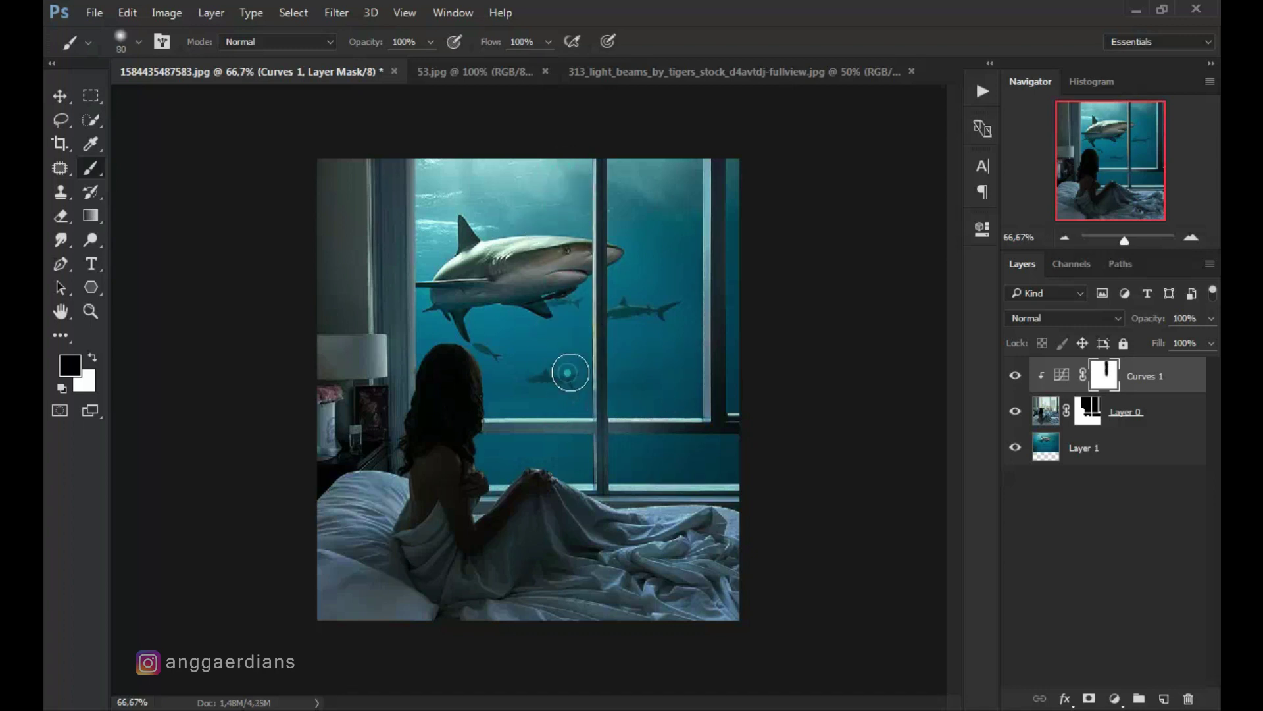
click(484, 331)
click(437, 153)
drag(682, 156, 682, 391)
With a smaller brush, mask the darkening off the woman's shoulder and the bed sheet
key(bracketleft)
click(689, 405)
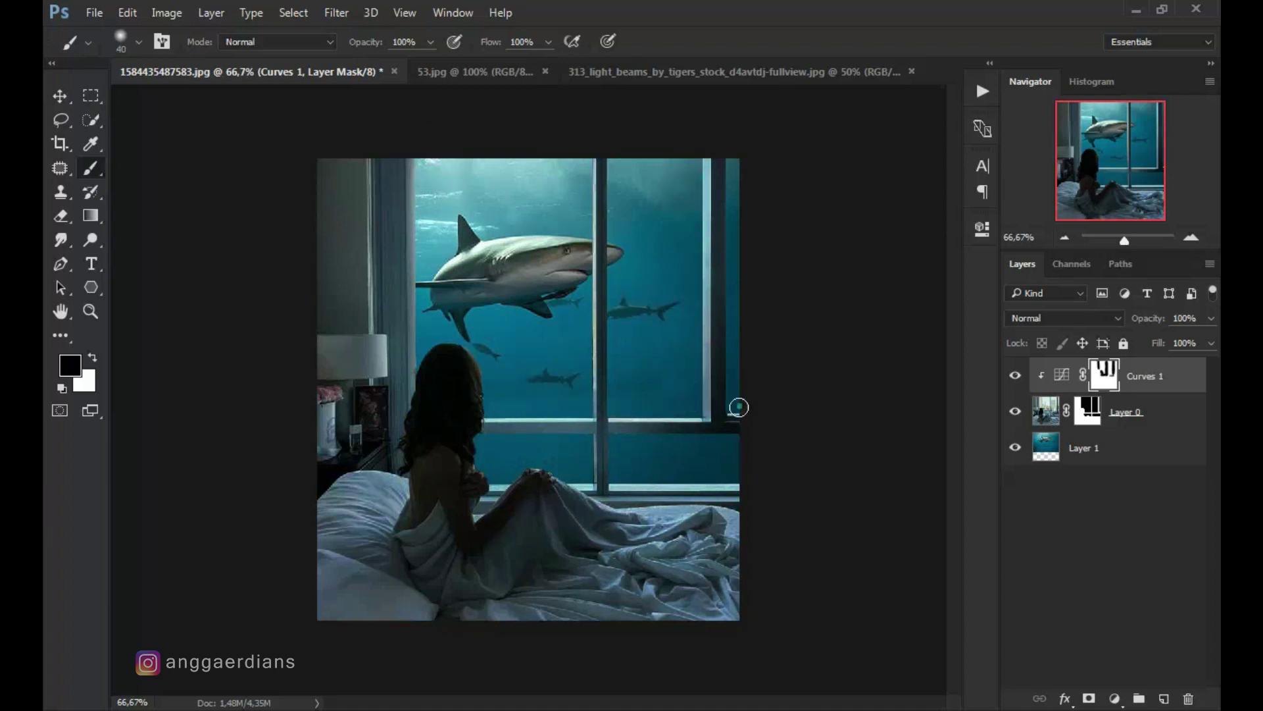
click(717, 477)
click(516, 480)
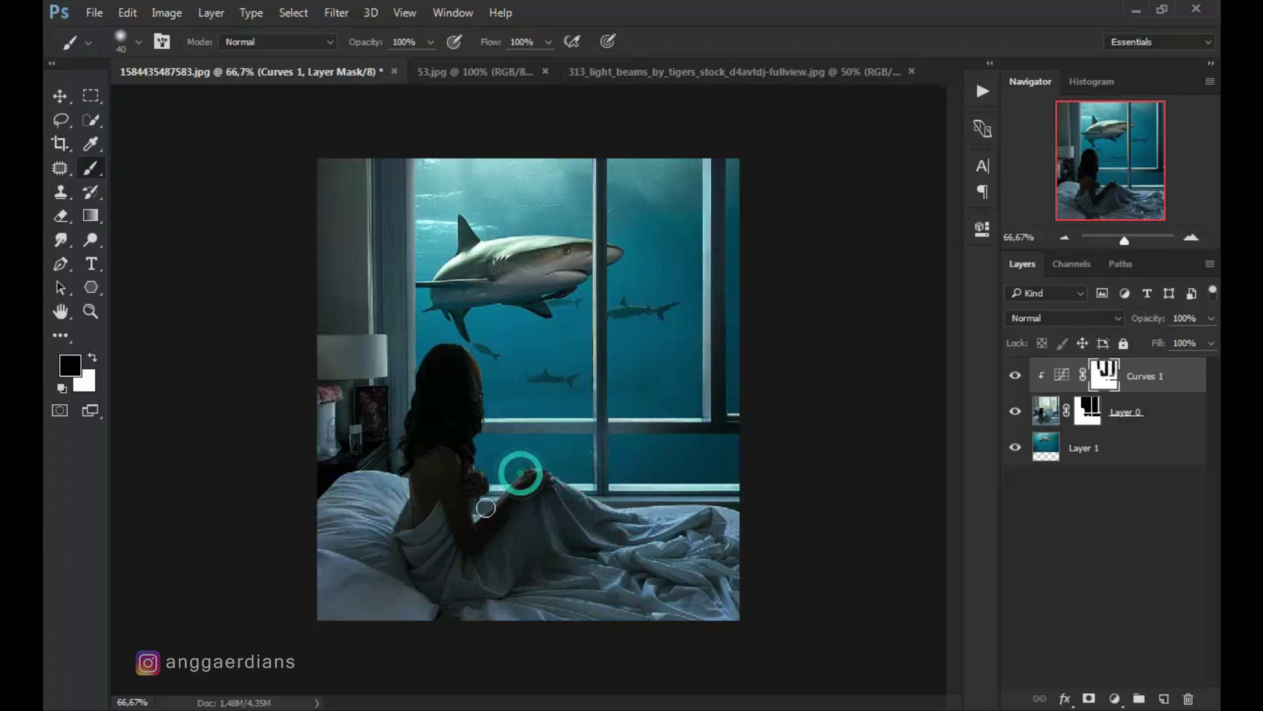
click(478, 484)
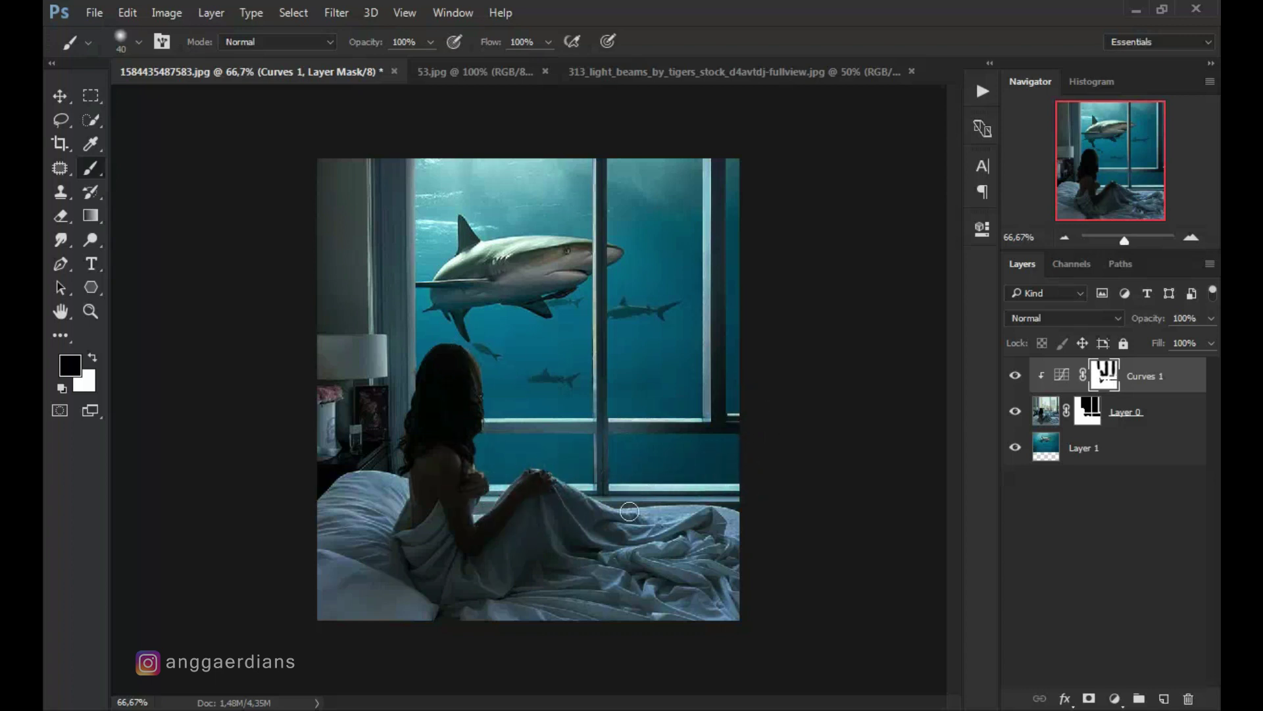
click(638, 564)
Add a clipped Color Balance on the bedroom with midtones -17, +5, +28
click(1114, 698)
click(1135, 526)
click(819, 533)
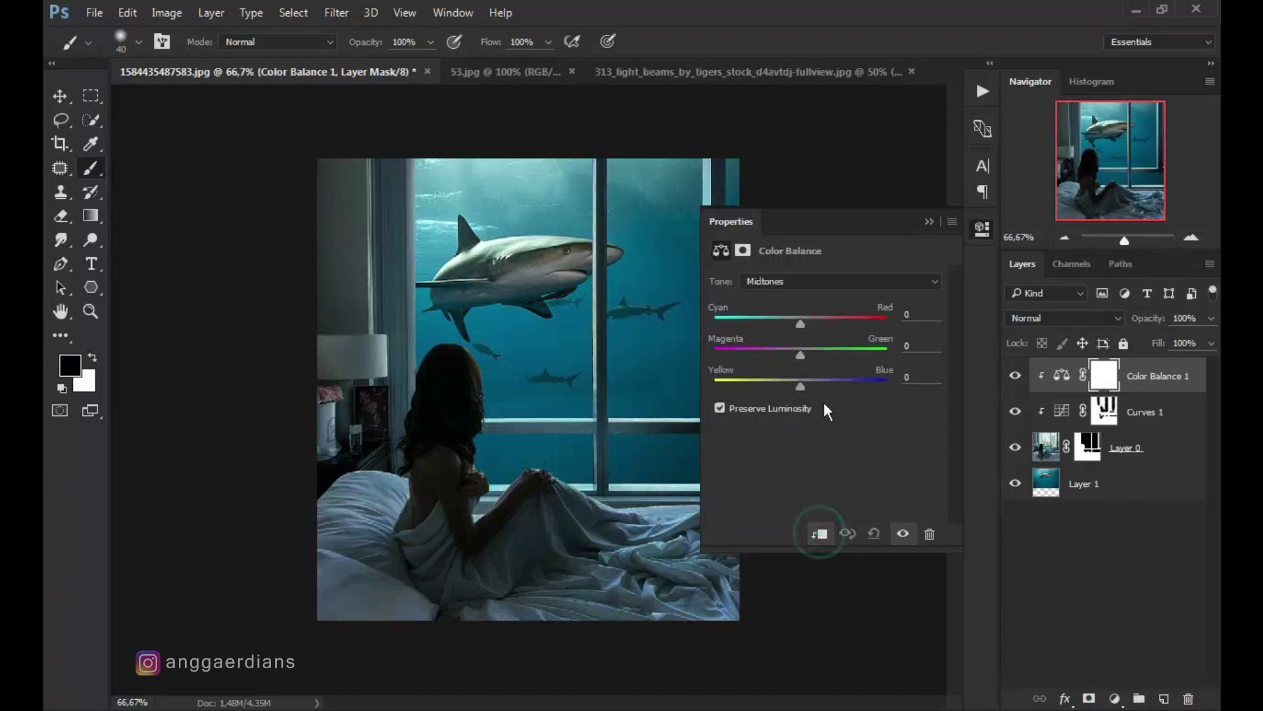
click(821, 386)
click(808, 356)
mouse_move(799, 322)
mouse_down()
mouse_move(787, 322)
mouse_move(803, 353)
mouse_up()
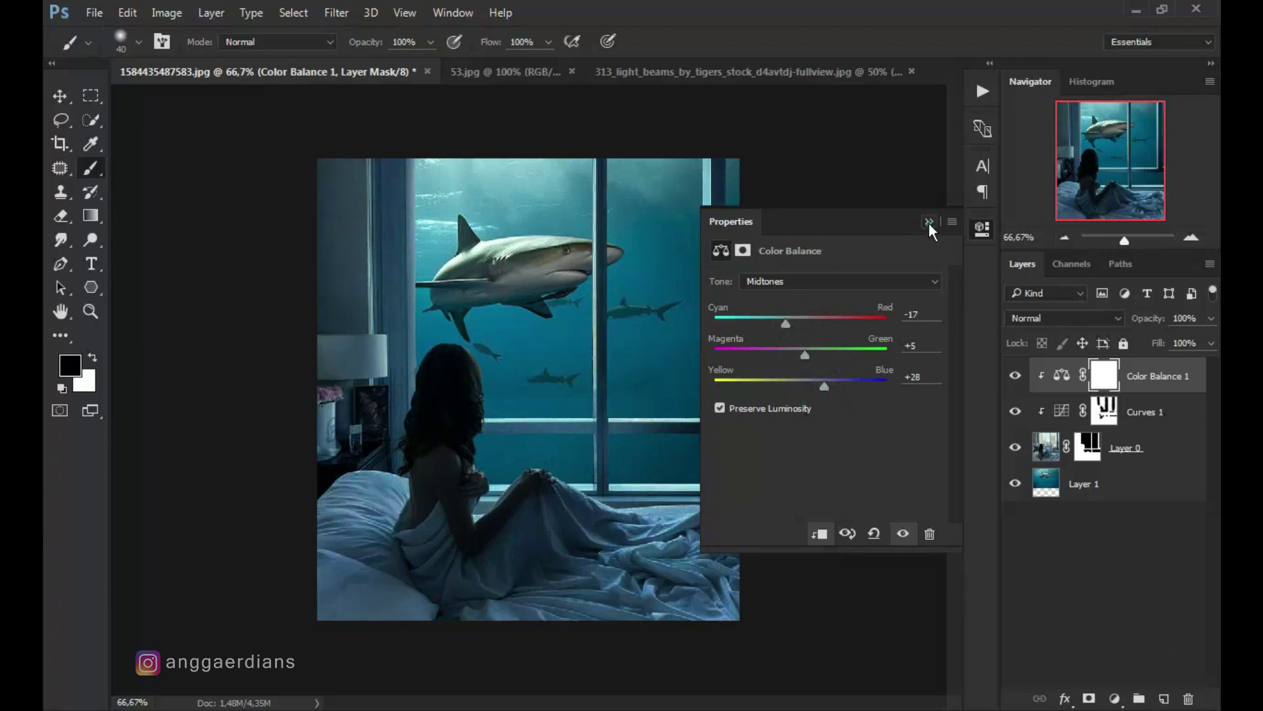
click(929, 221)
Add Color Balance 2 tinting Layer 1 toward cyan and green, then create an empty layer on top
click(1128, 490)
click(1113, 699)
click(1125, 536)
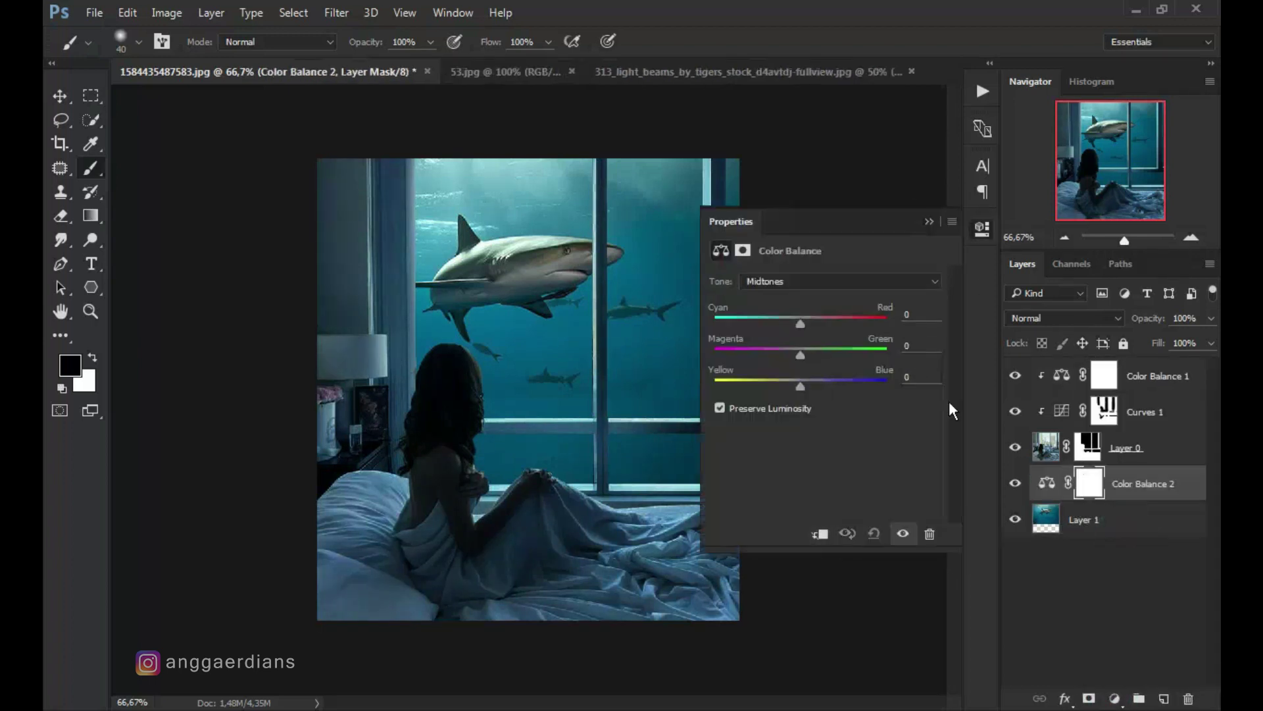
mouse_move(800, 319)
mouse_down()
mouse_move(808, 357)
mouse_move(789, 385)
mouse_move(815, 387)
mouse_move(783, 325)
mouse_up()
click(929, 222)
click(1159, 388)
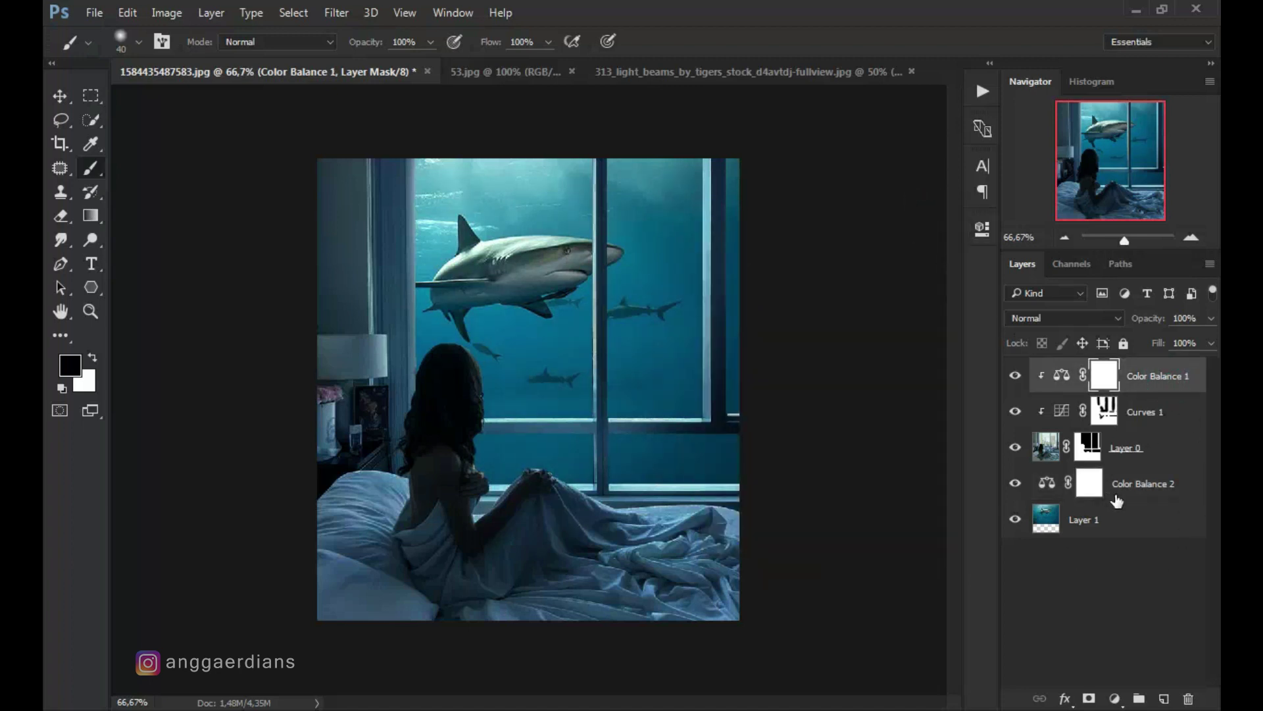
click(1165, 702)
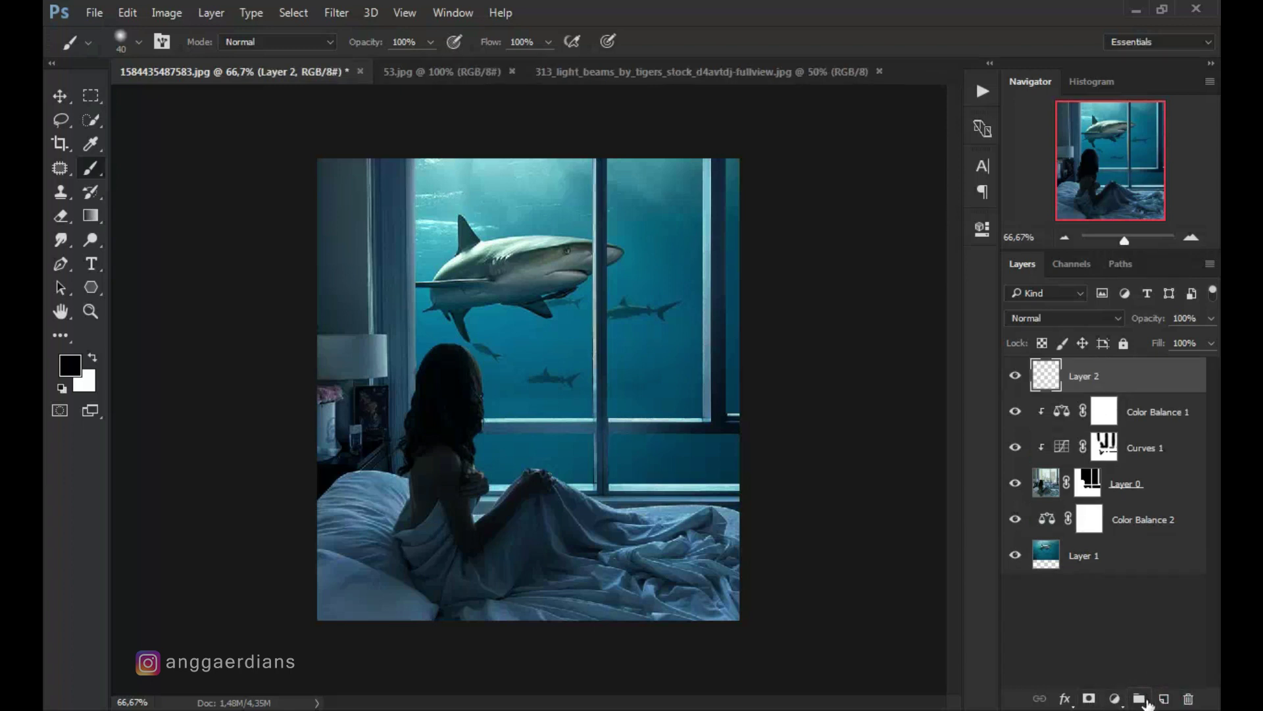
Make Layer 2 a clipped 50% gray fill blended as Overlay
key(shift+F5)
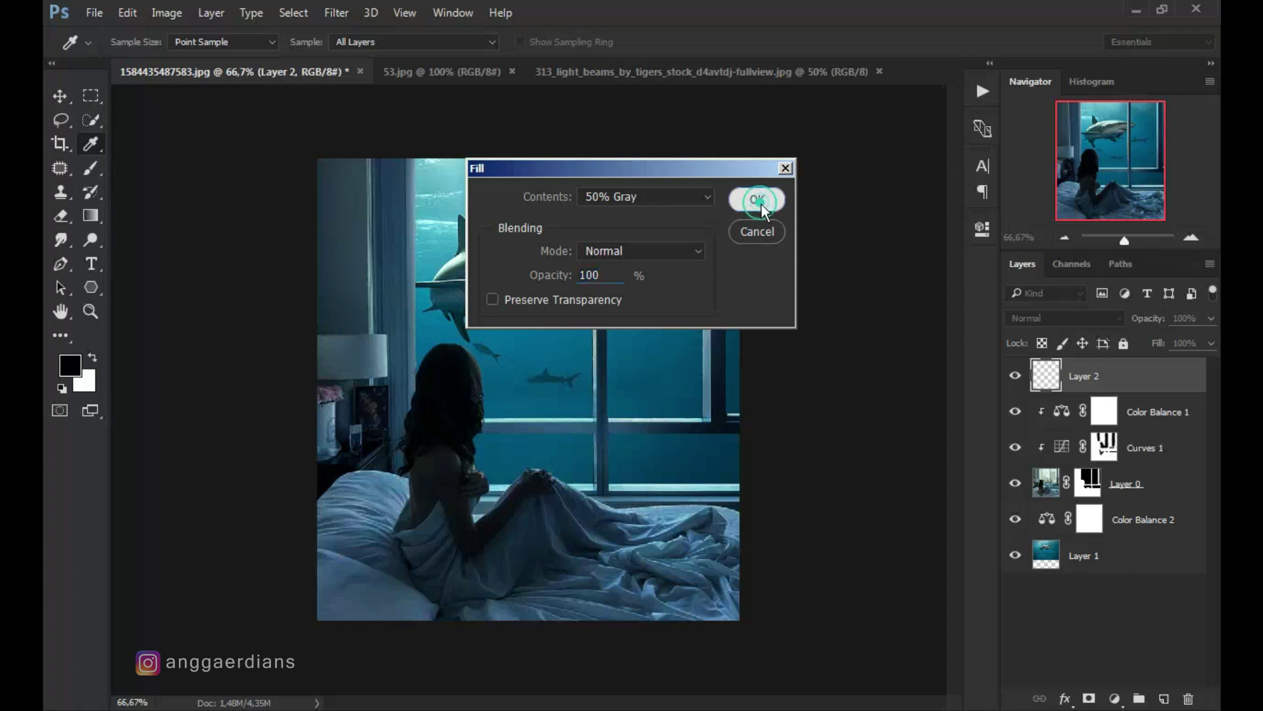
click(756, 199)
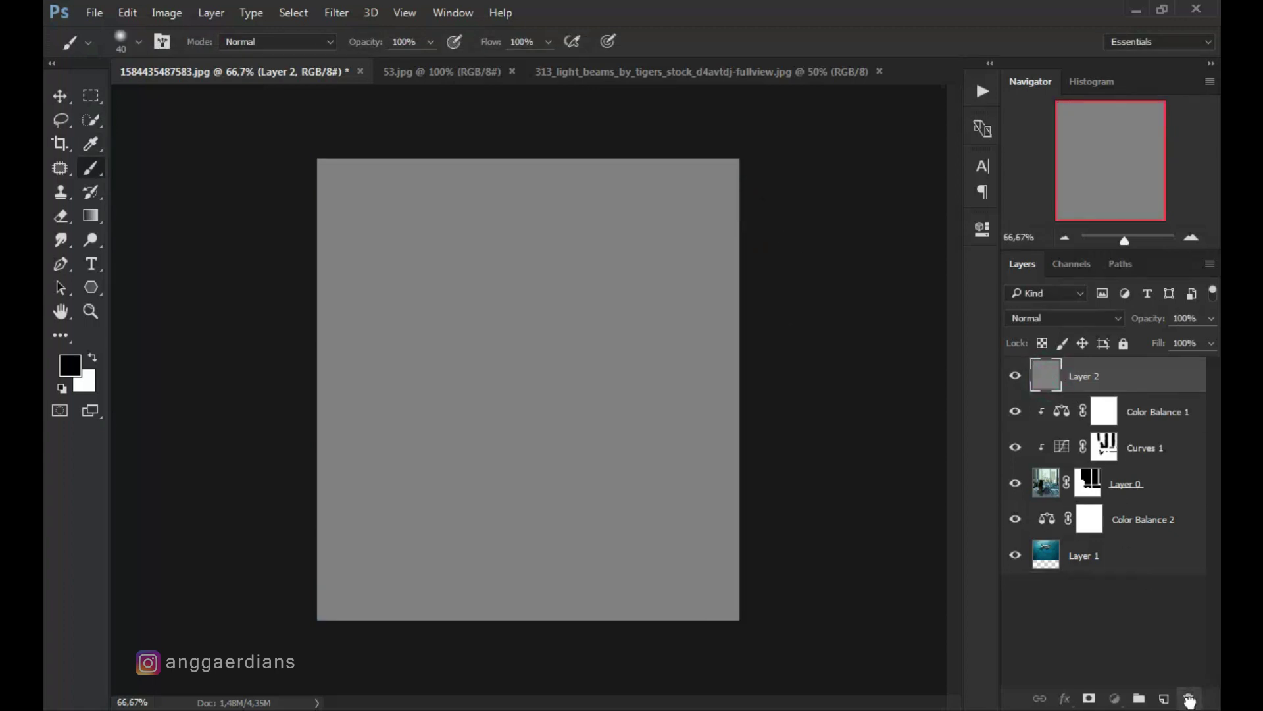
key(ctrl+z)
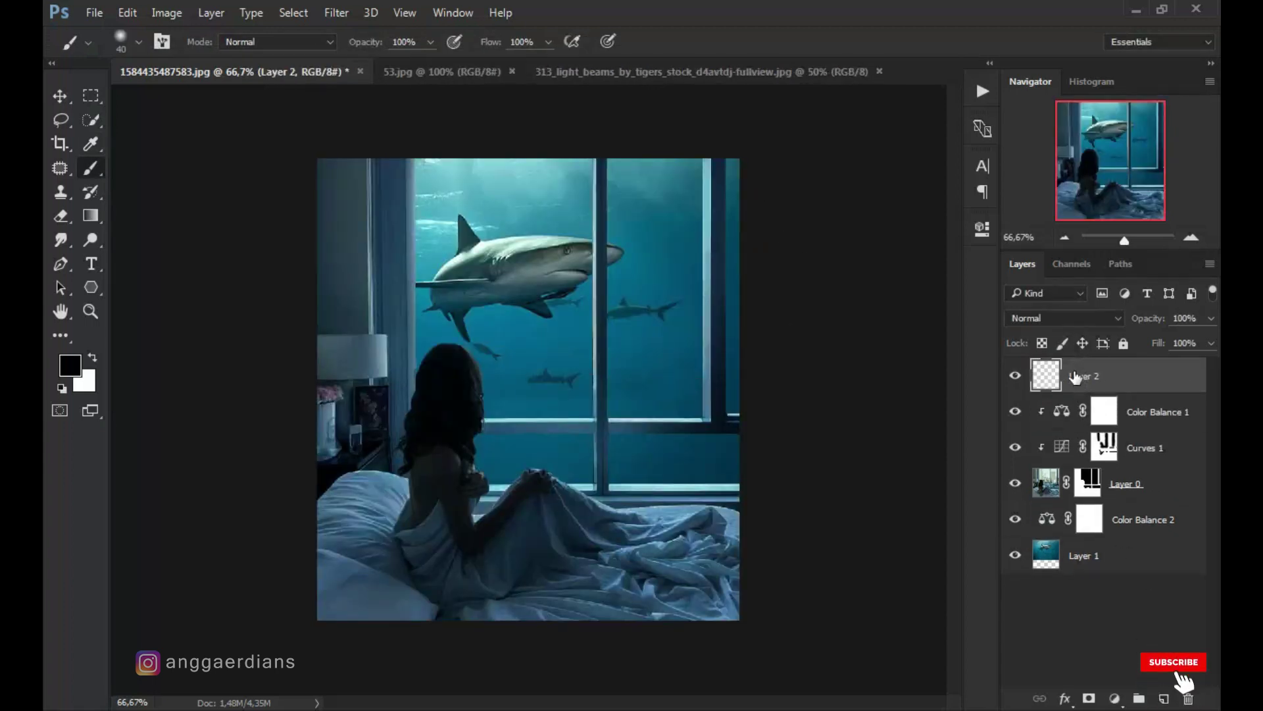
right_click(1076, 376)
click(819, 413)
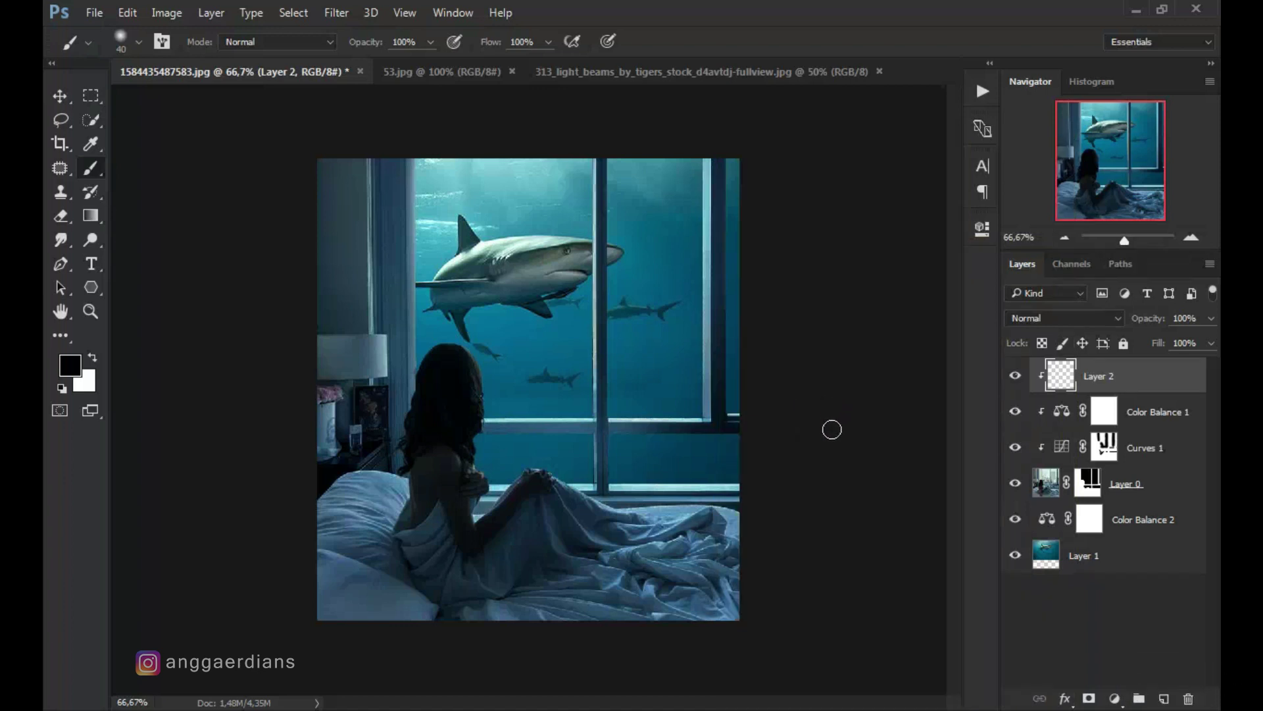
key(shift+F5)
click(757, 200)
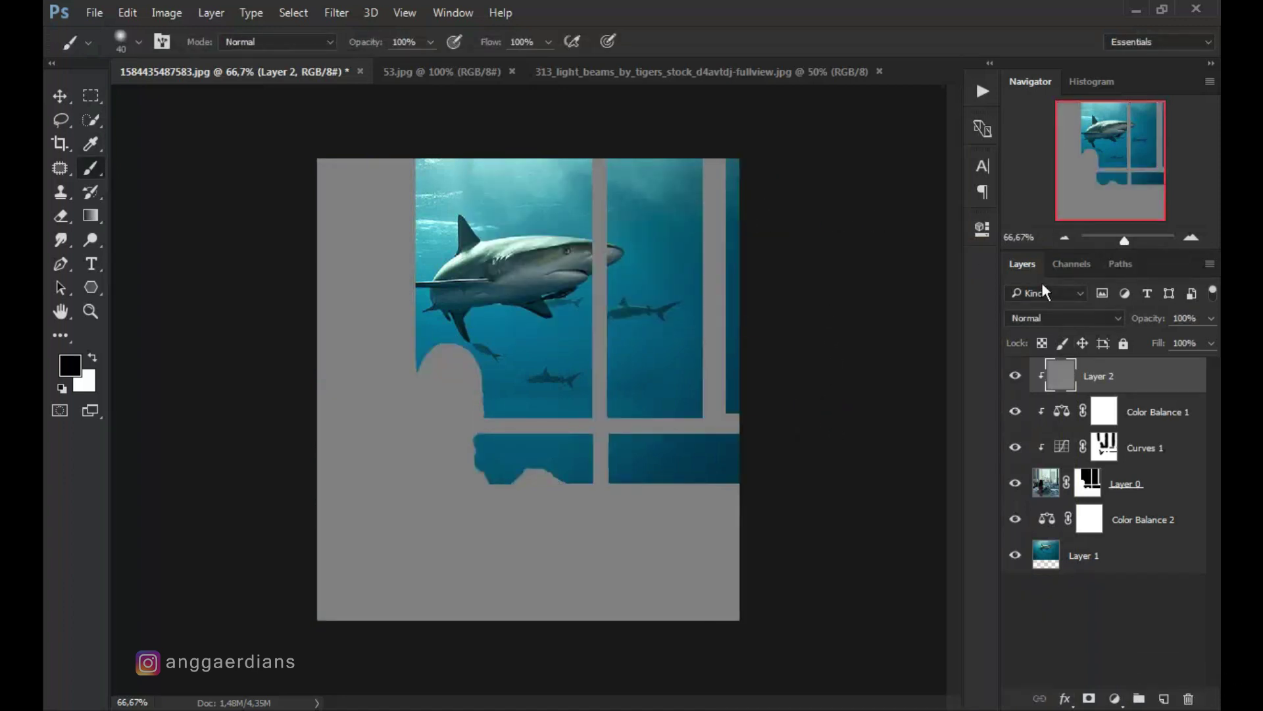
click(1096, 320)
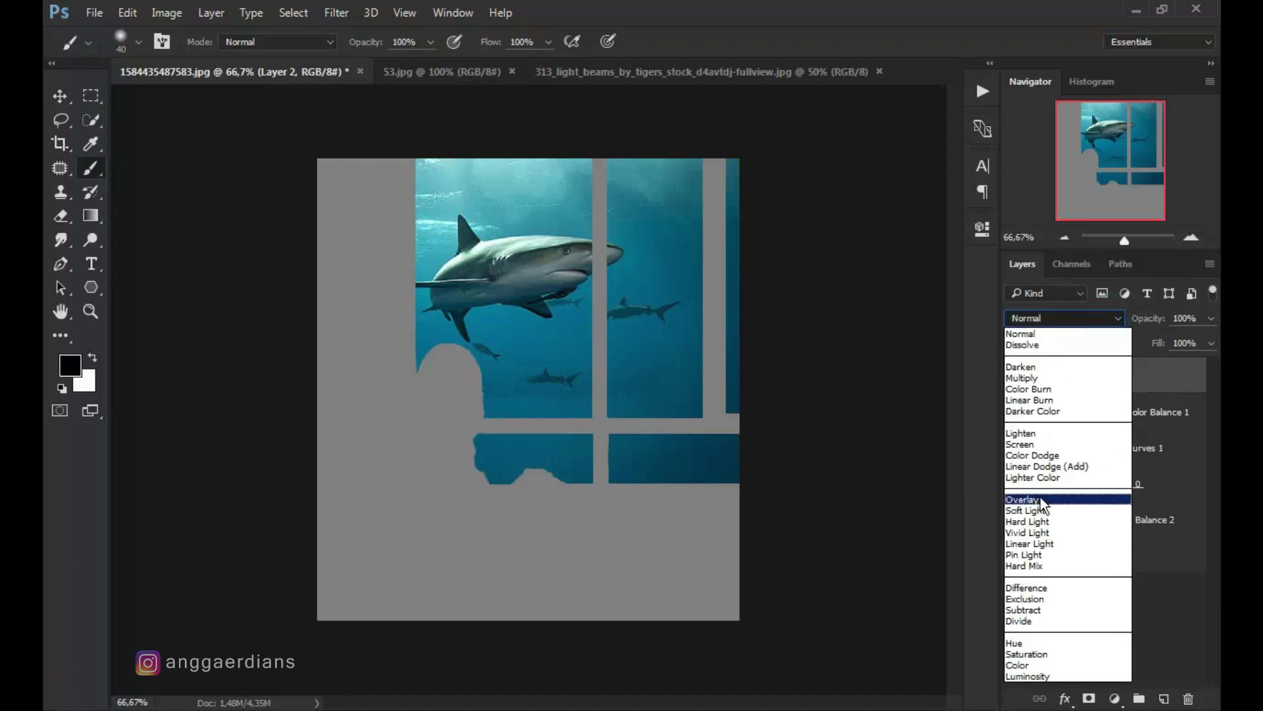
click(1043, 502)
Dodge highlights onto the window frame, window column, and the woman's shoulder and arm
click(90, 240)
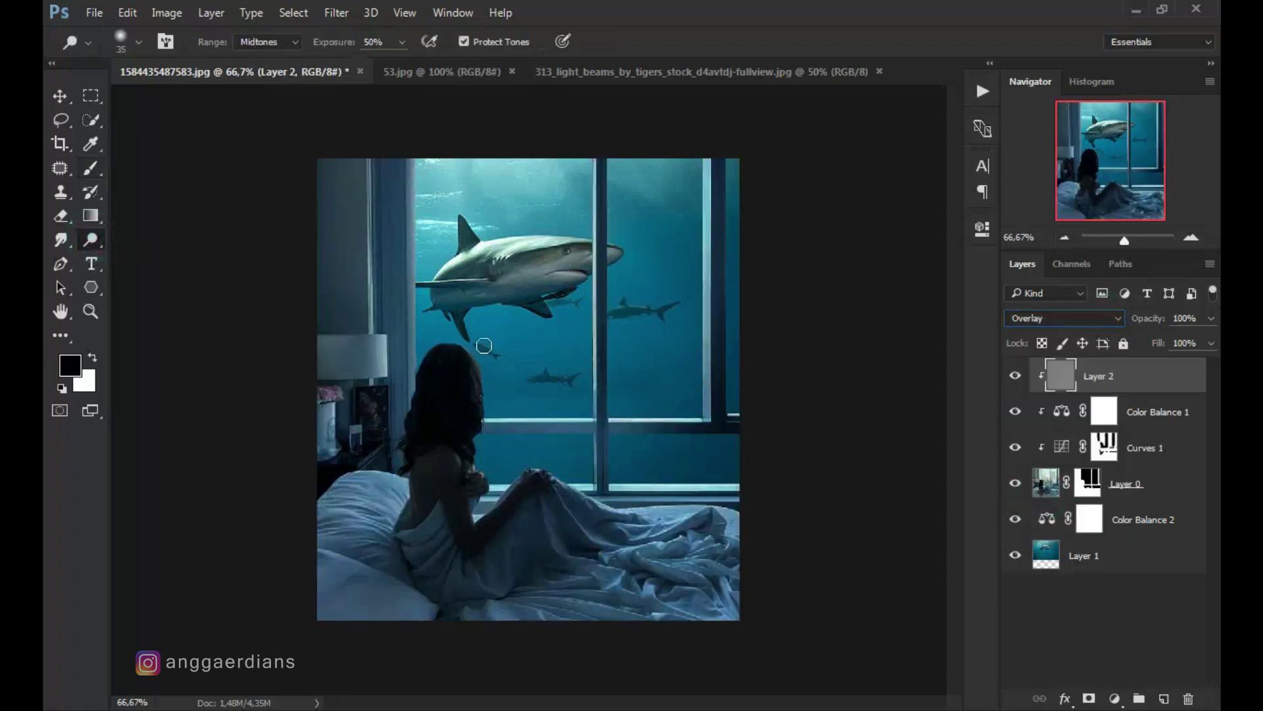
scroll(573, 460, up, 1)
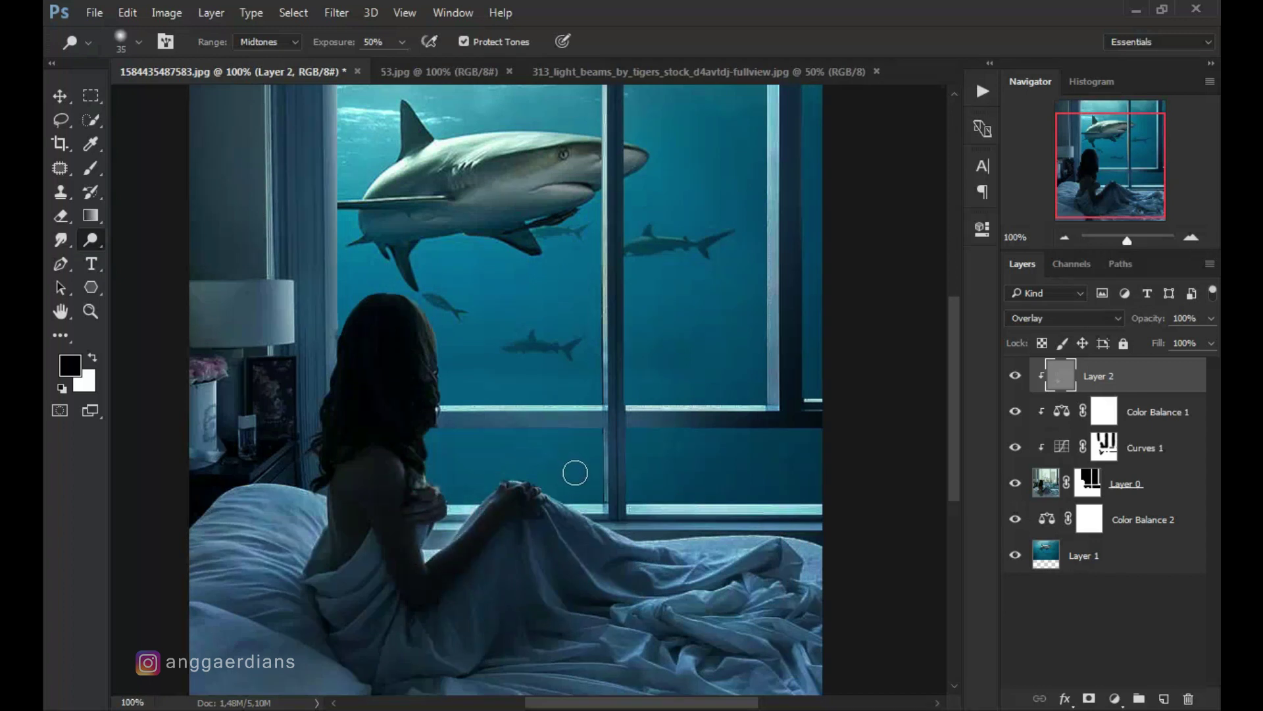
drag(594, 92, 603, 391)
click(396, 461)
drag(389, 457, 519, 496)
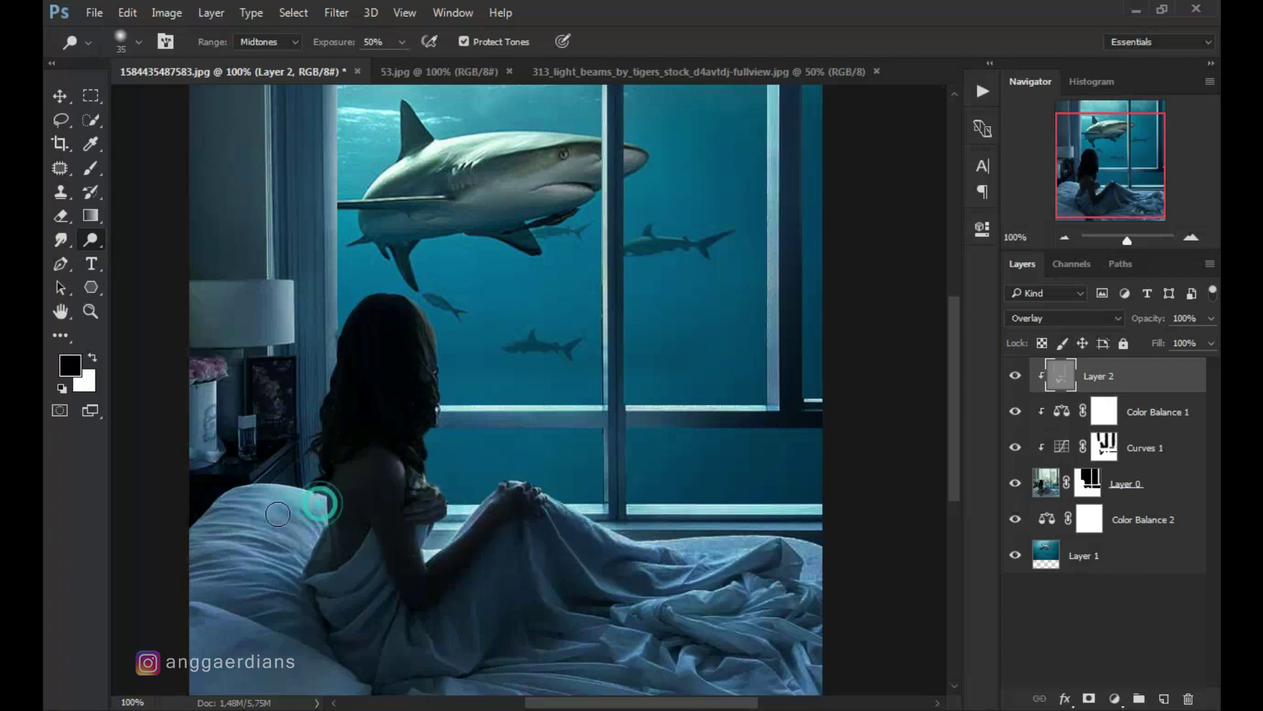
alt+click(629, 432)
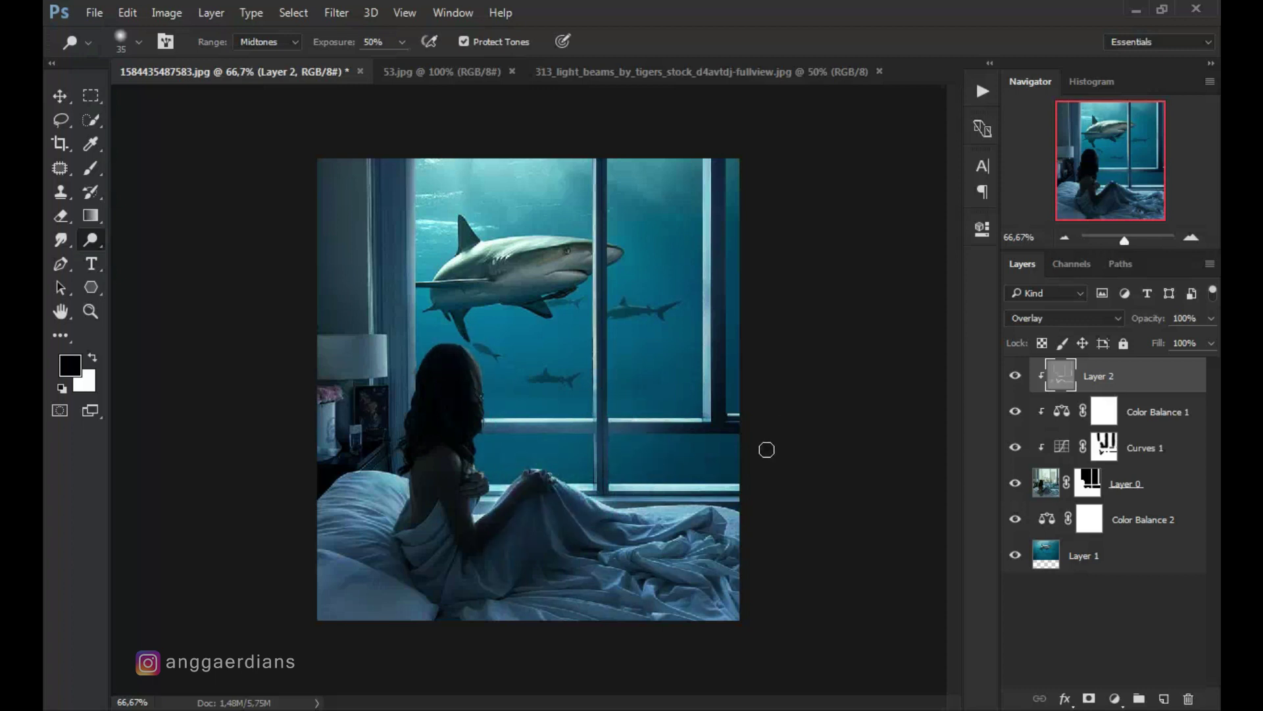
drag(390, 192, 407, 373)
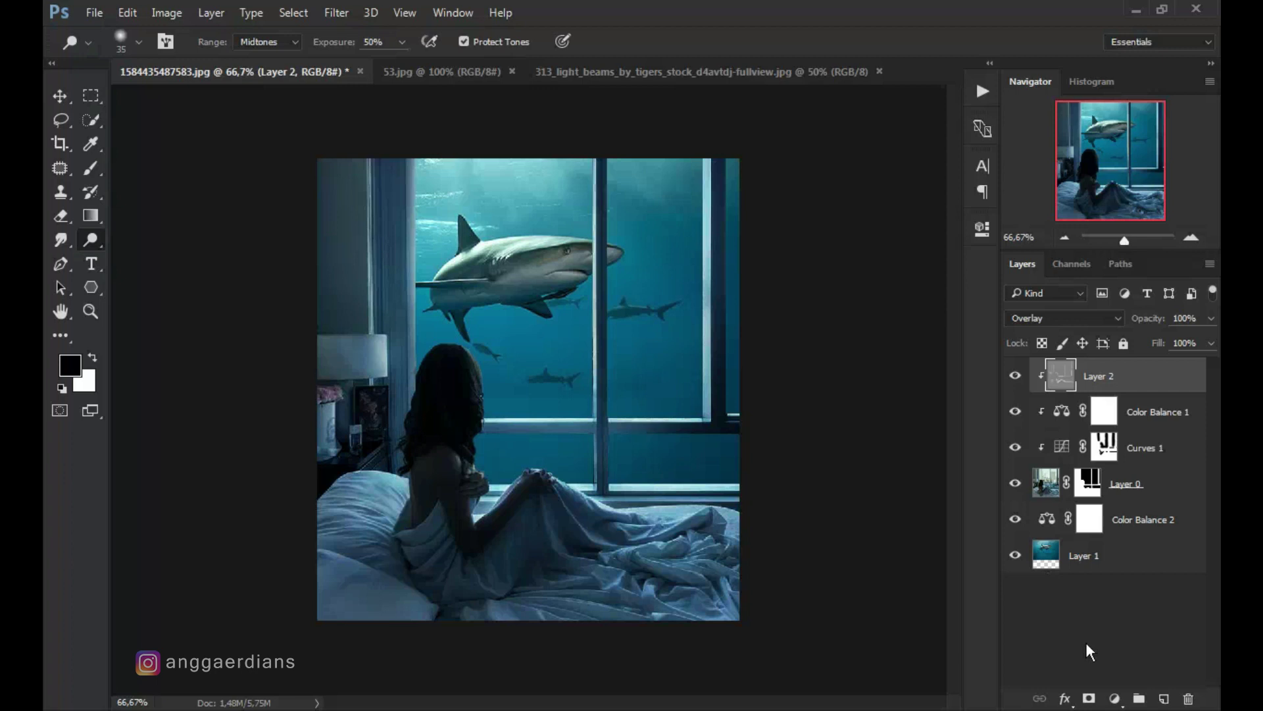
Add a Brightness/Contrast adjustment with lower brightness and higher contrast
click(1114, 699)
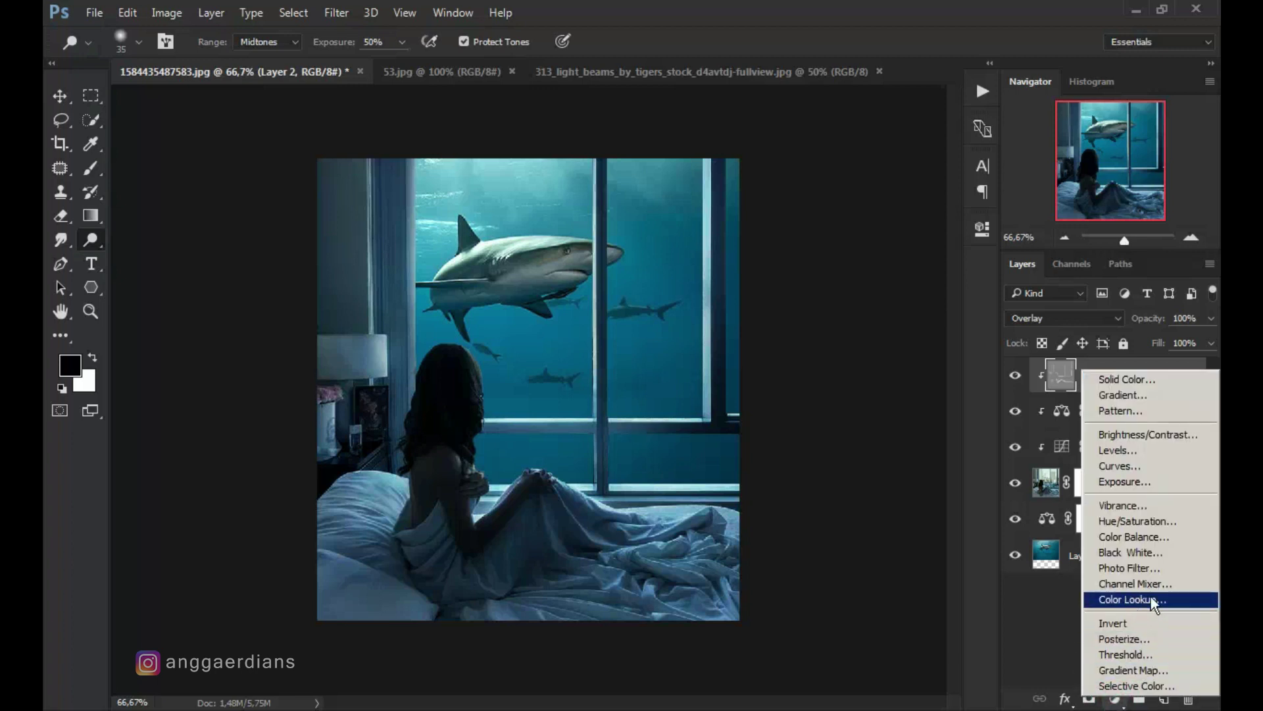
click(1169, 433)
drag(823, 325, 756, 325)
drag(824, 357, 891, 373)
drag(756, 325, 705, 326)
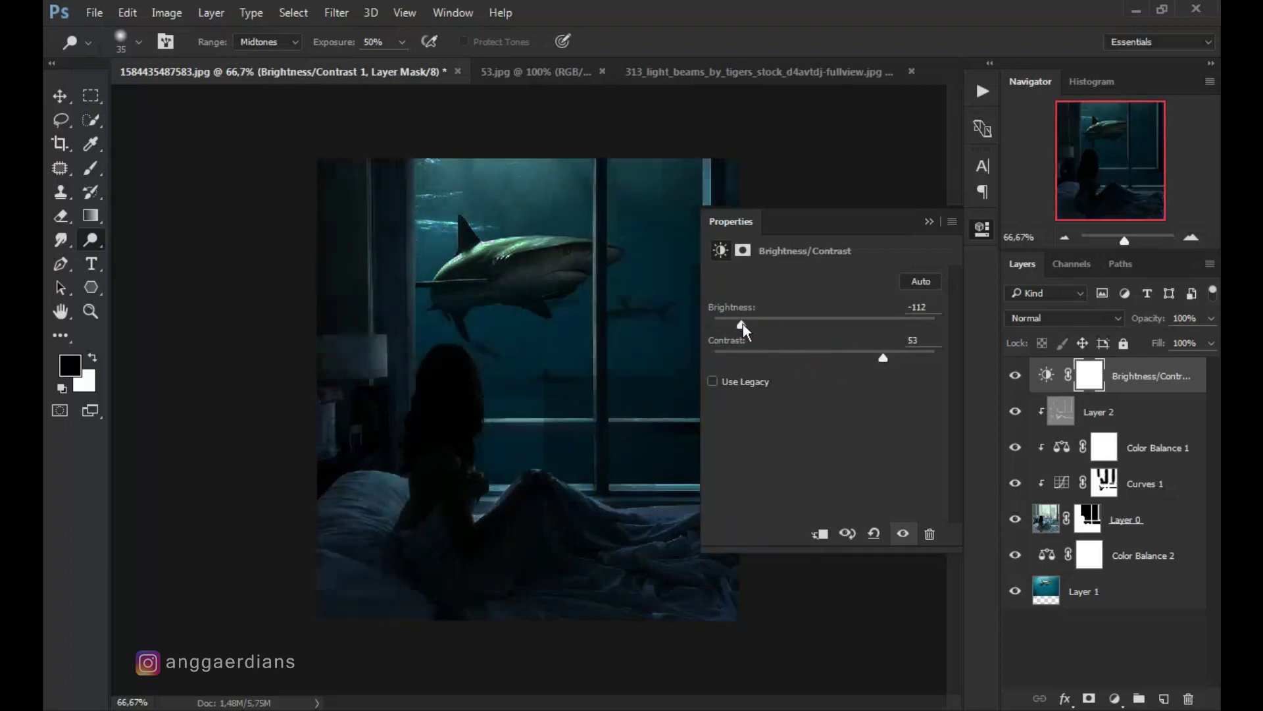
drag(886, 357, 899, 358)
click(929, 221)
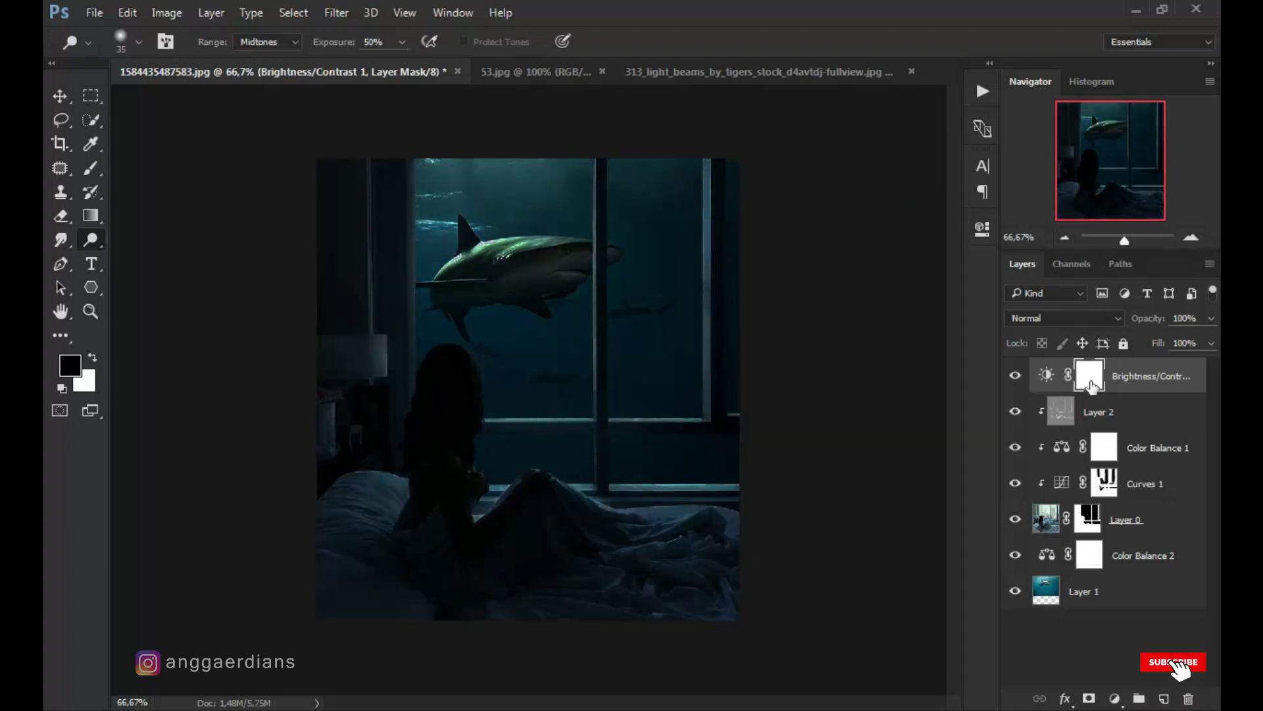
Paint its mask black at 79% brush opacity over the shark and window
click(91, 167)
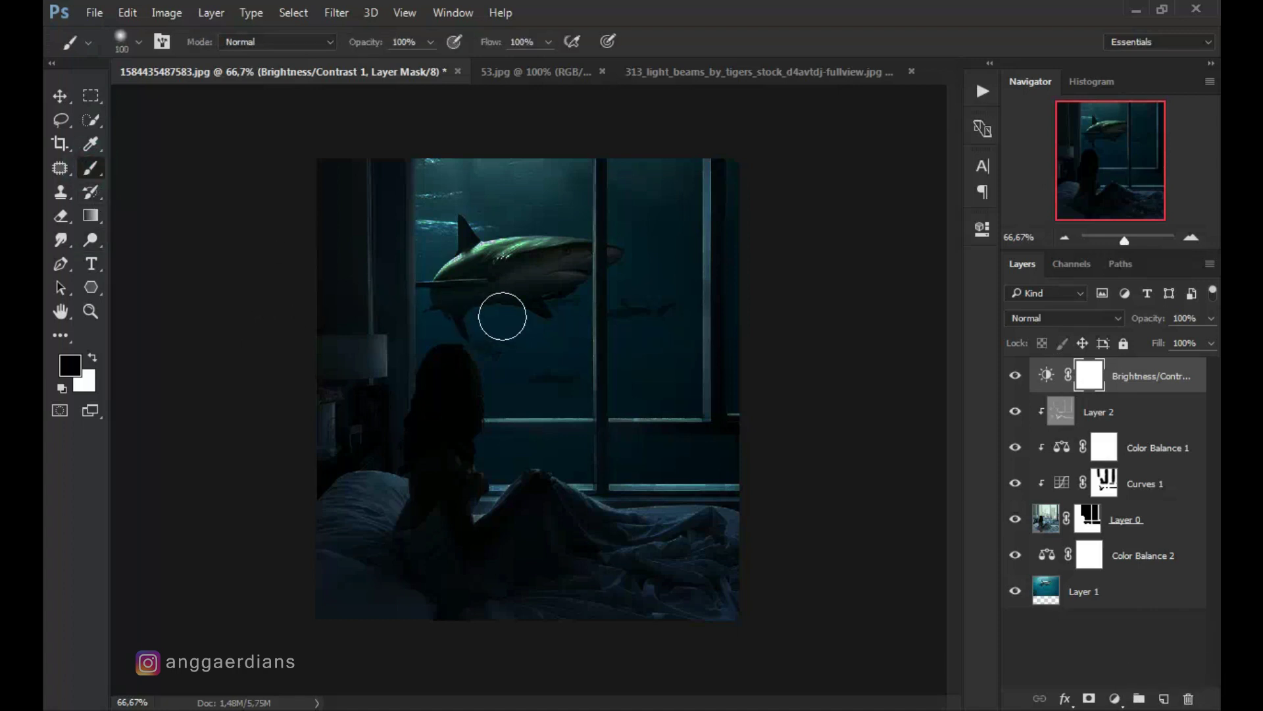
key(bracketright)
key(bracketright)
key(bracketright)
drag(536, 268, 529, 302)
mouse_move(587, 339)
mouse_down()
mouse_move(629, 347)
mouse_move(615, 397)
mouse_up()
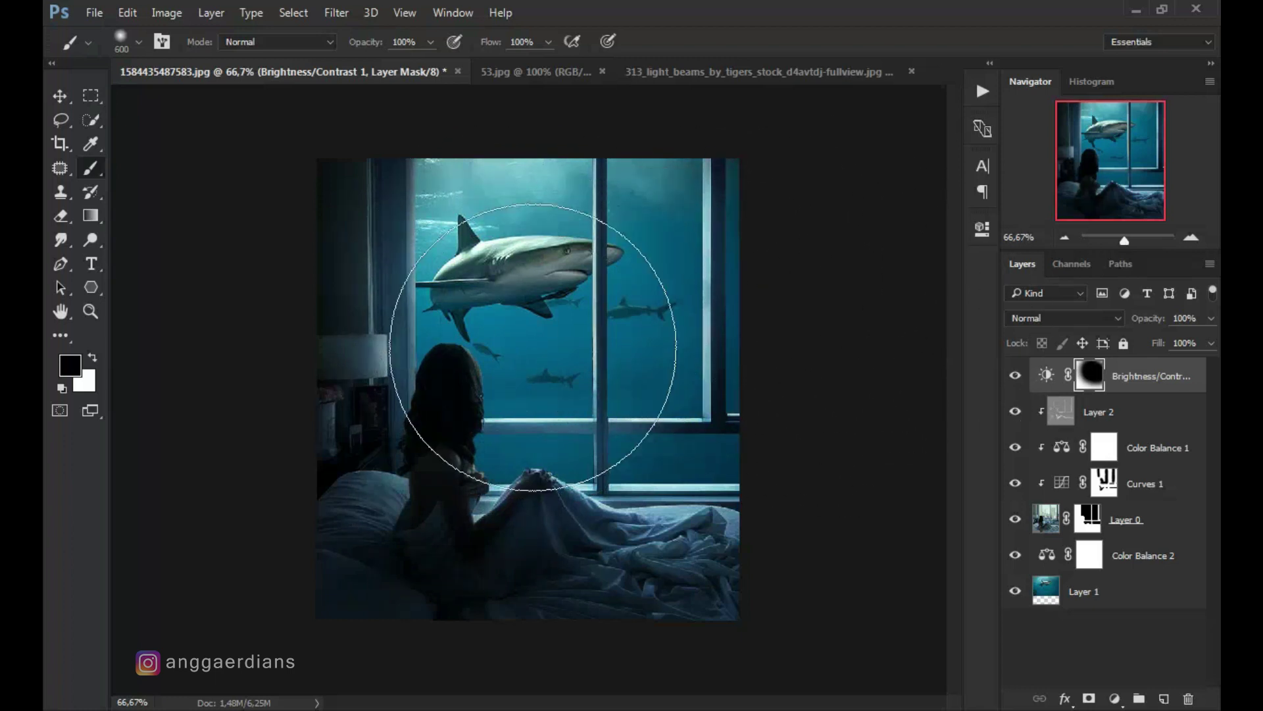
drag(567, 313, 602, 337)
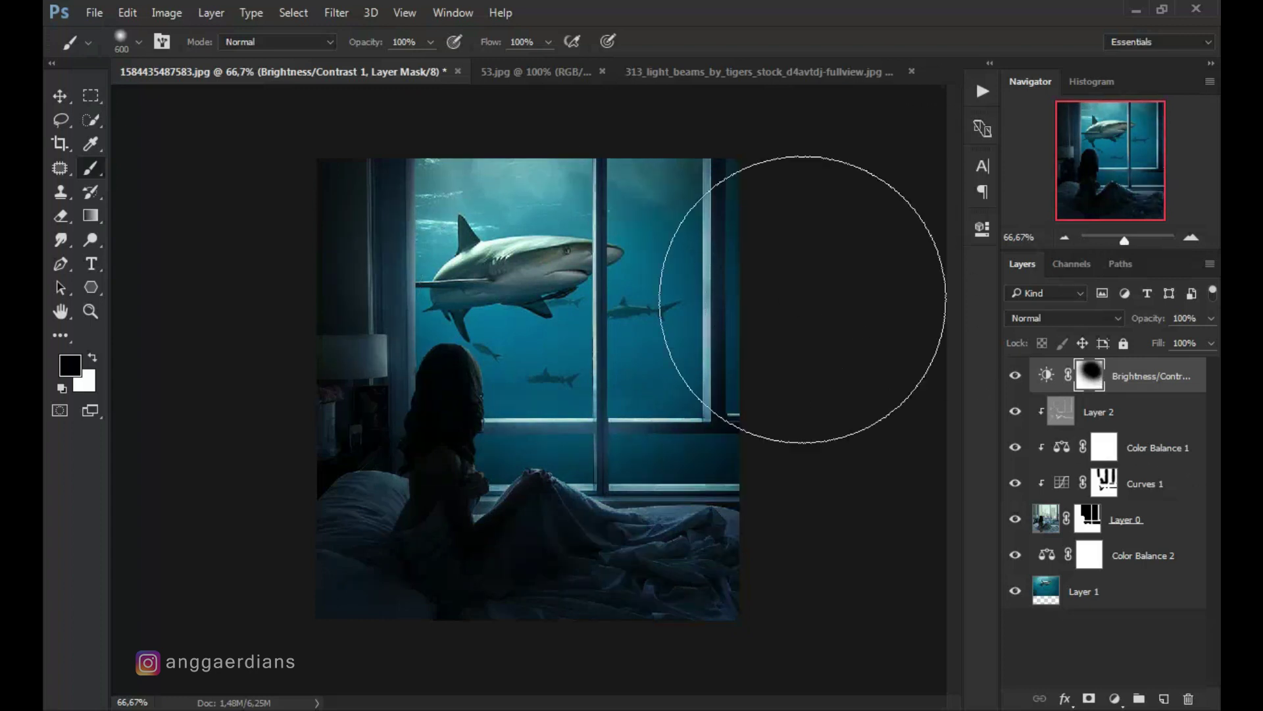
click(431, 42)
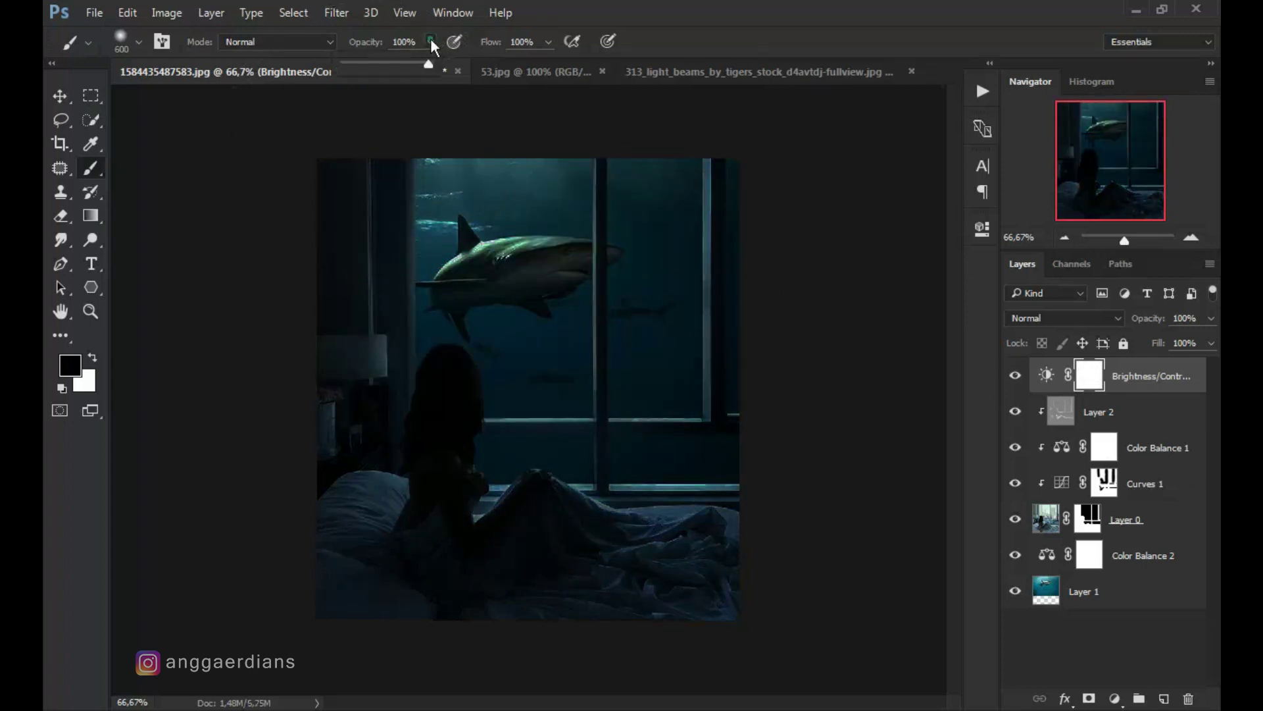
drag(415, 76, 411, 75)
drag(520, 290, 595, 418)
mouse_move(616, 369)
mouse_down()
mouse_move(534, 254)
mouse_move(550, 395)
mouse_up()
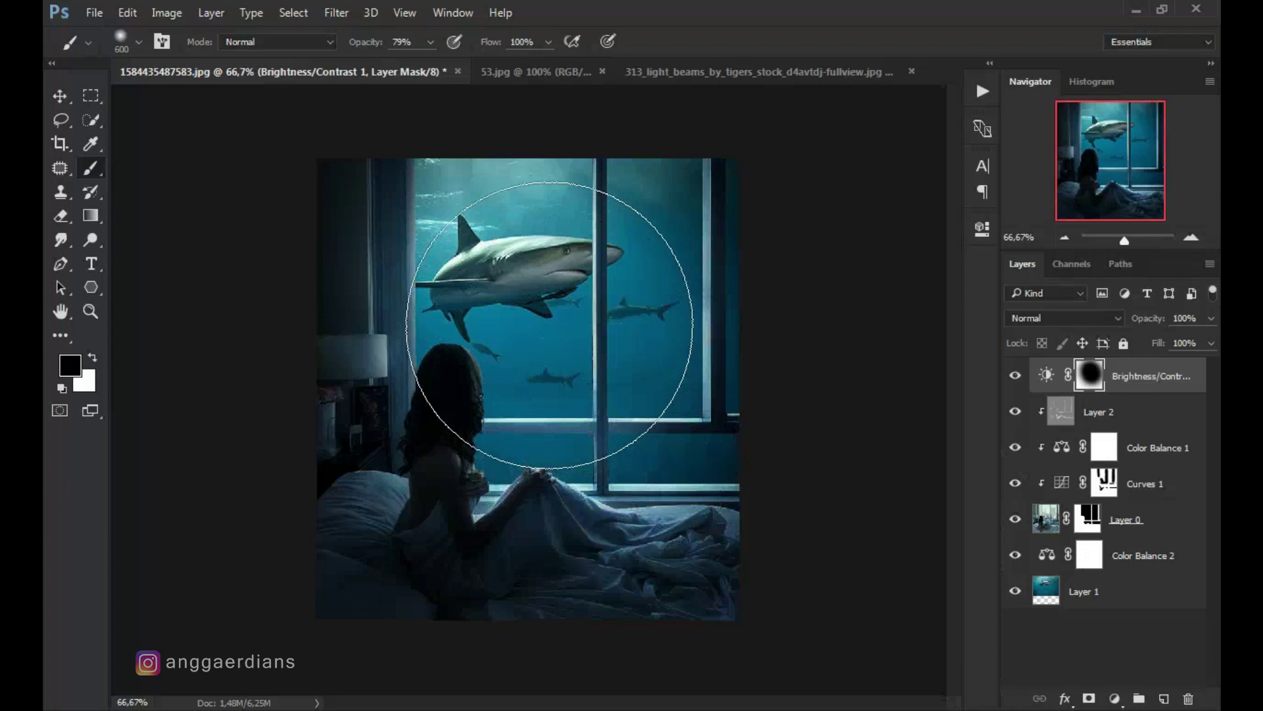
Shift Color Balance 2's underwater midtones further toward green
click(1096, 564)
double_click(1047, 555)
mouse_move(774, 325)
mouse_down()
mouse_move(817, 356)
mouse_move(833, 389)
mouse_move(807, 353)
mouse_move(818, 353)
mouse_up()
click(929, 221)
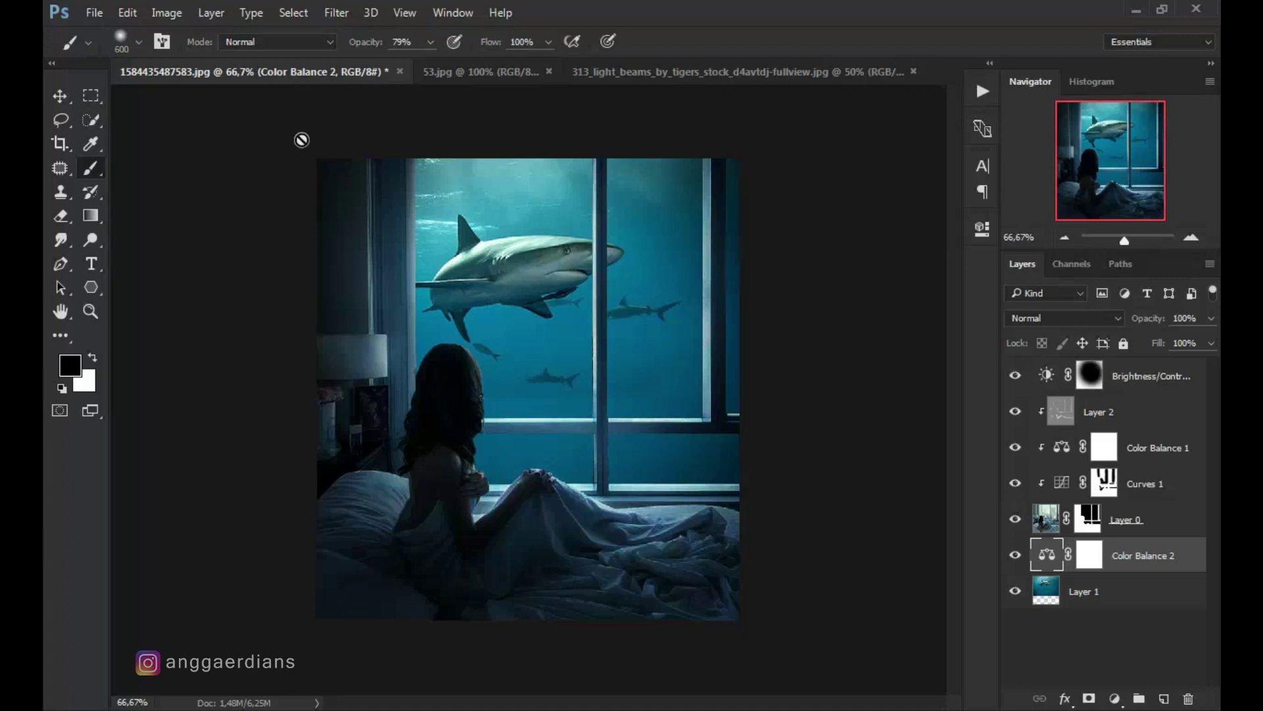
Paint teal haze on new Layer 3, blended Soft Light at reduced opacity
click(1104, 375)
click(1164, 699)
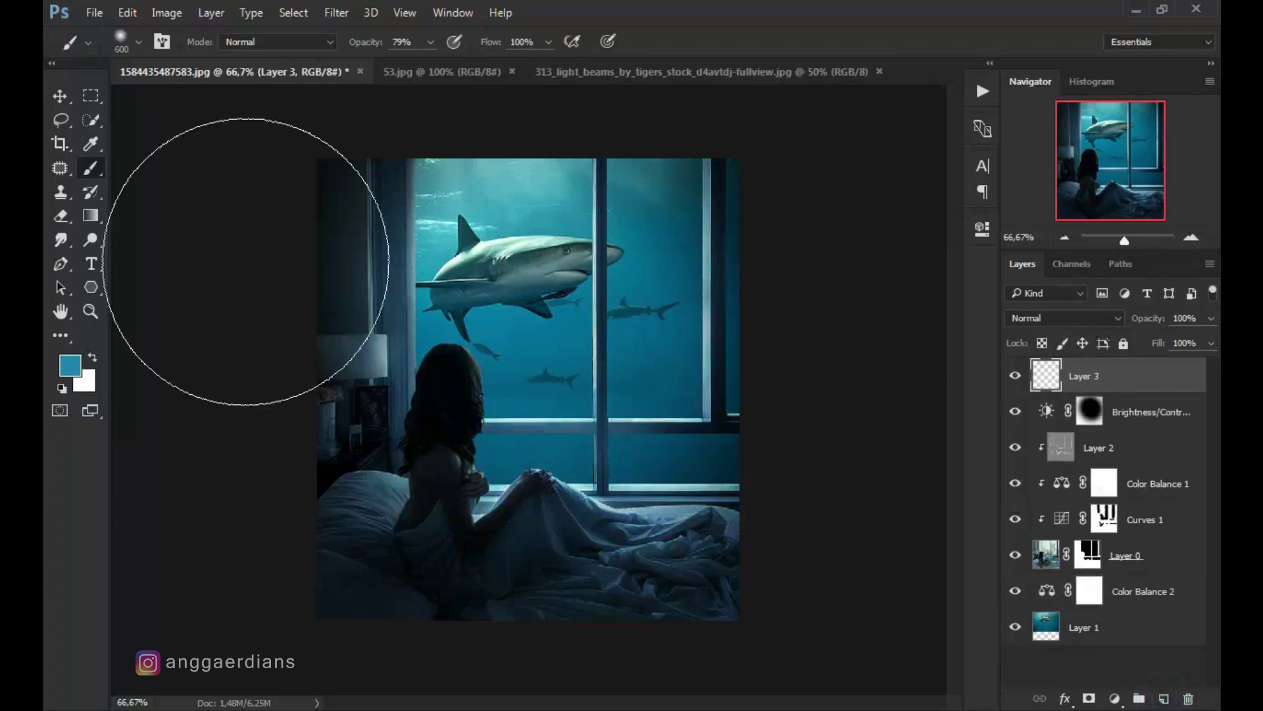
click(89, 146)
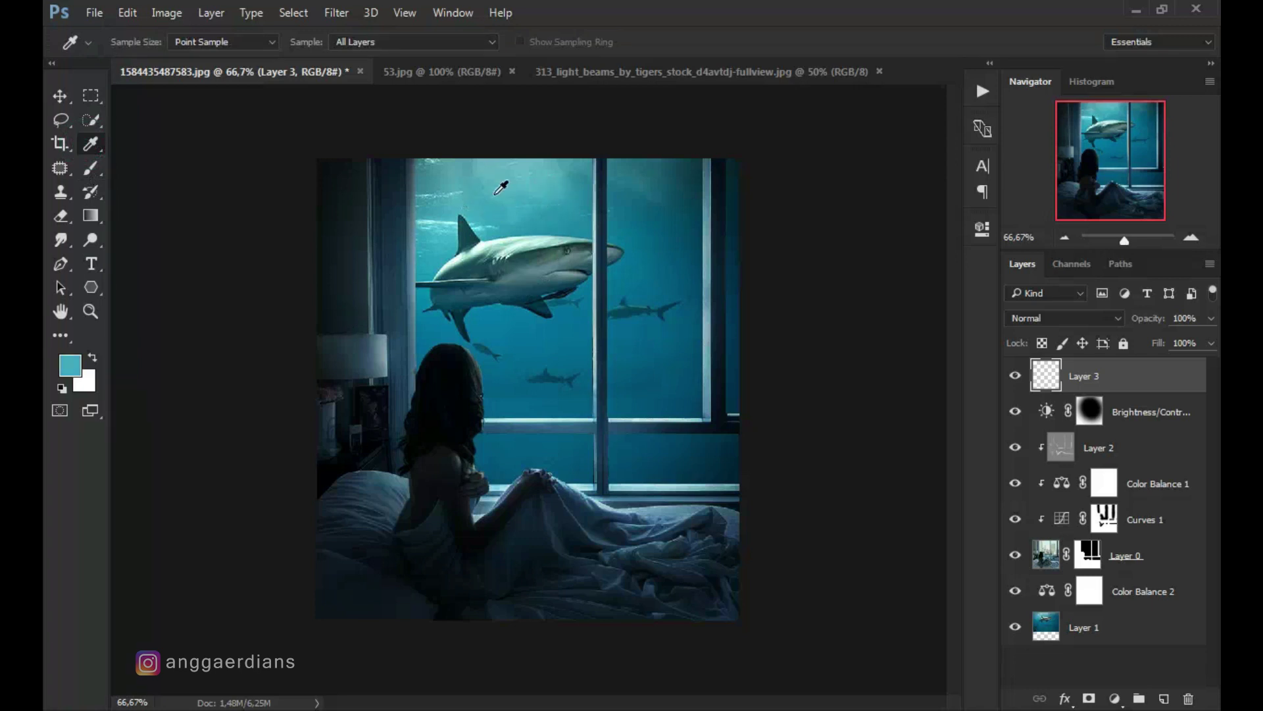
click(91, 168)
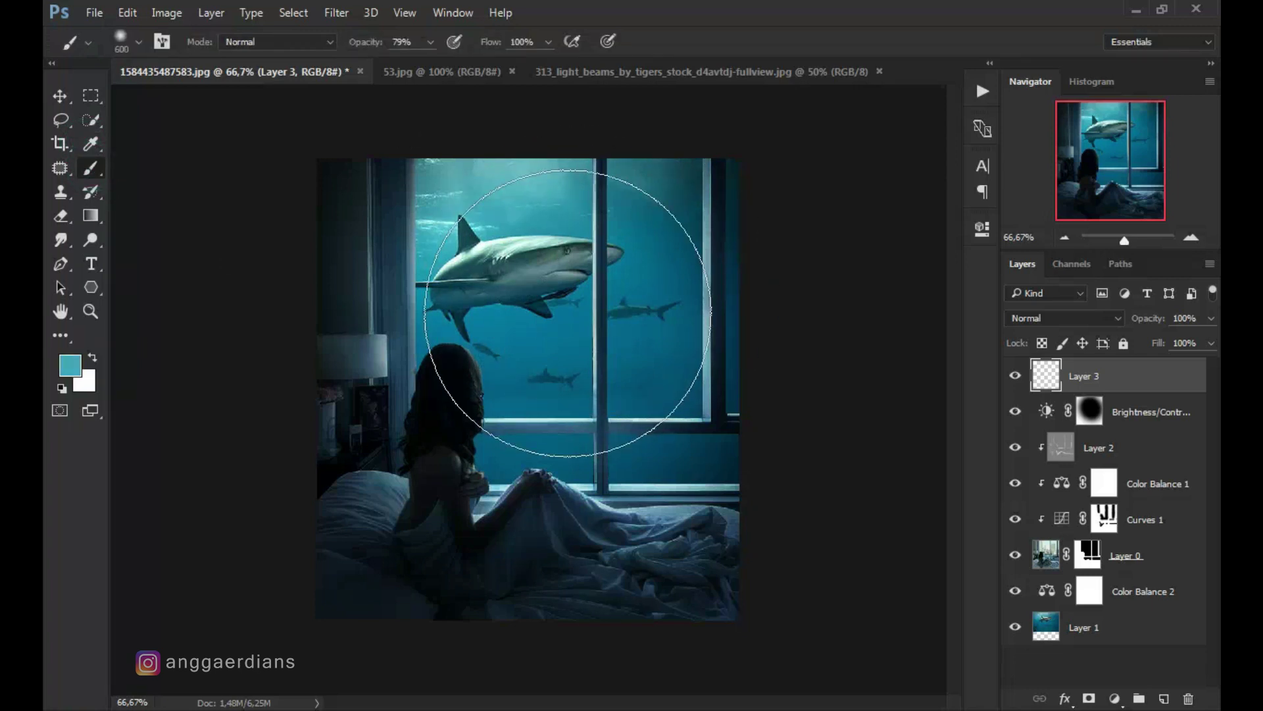
drag(577, 282, 540, 210)
click(1066, 317)
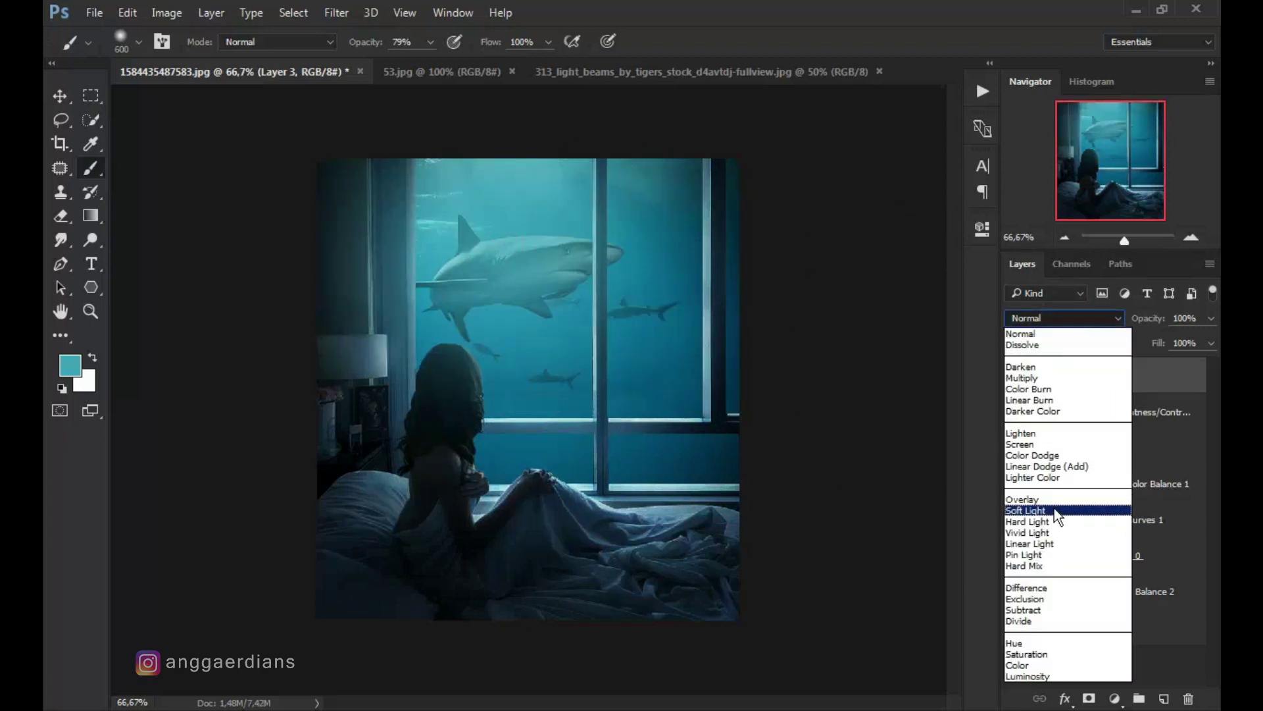
click(1054, 510)
drag(611, 477, 540, 419)
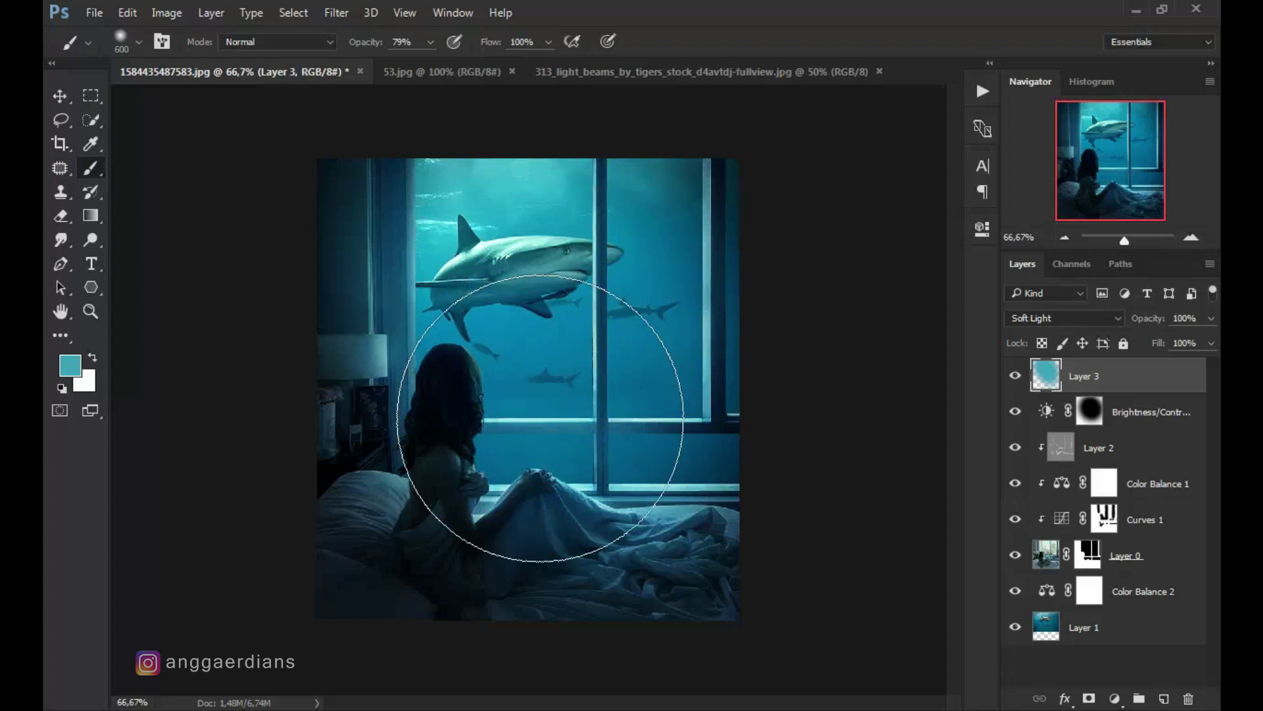
mouse_move(1211, 318)
mouse_down()
mouse_move(1196, 346)
mouse_move(1183, 342)
mouse_up()
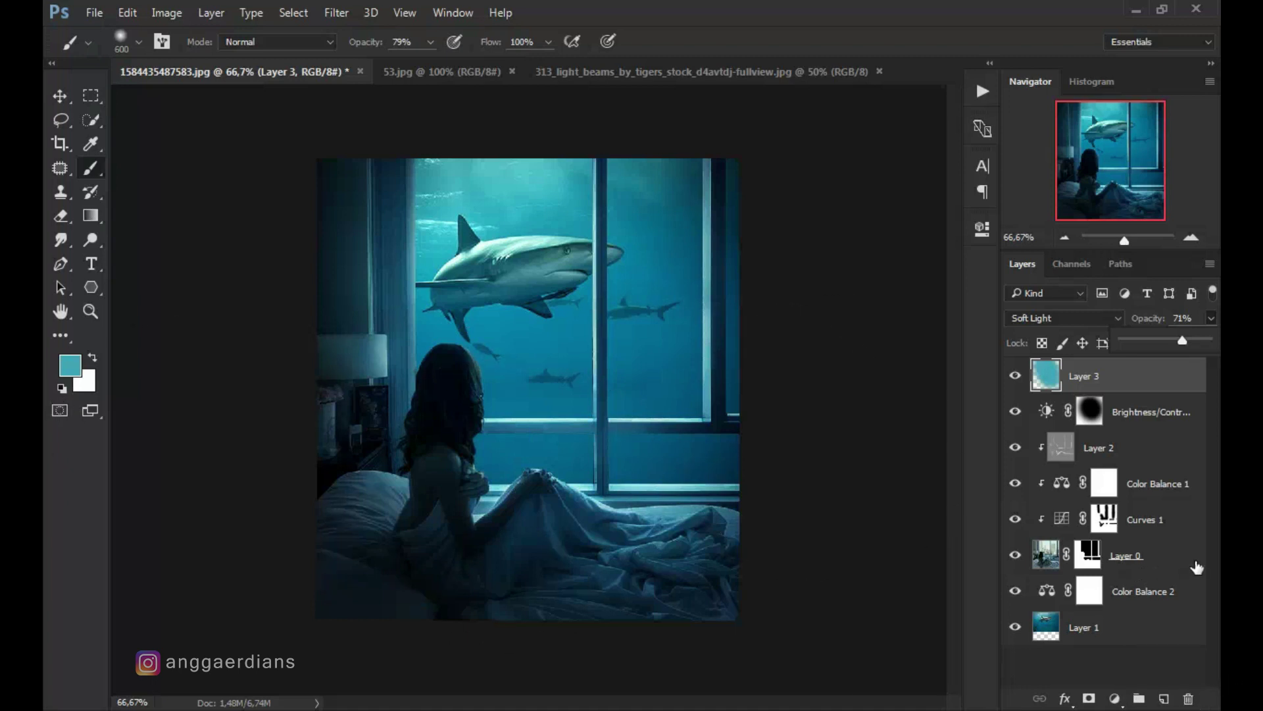
Paint a teal wash across the top on Layer 4, blended Soft Light at 42%
click(1165, 699)
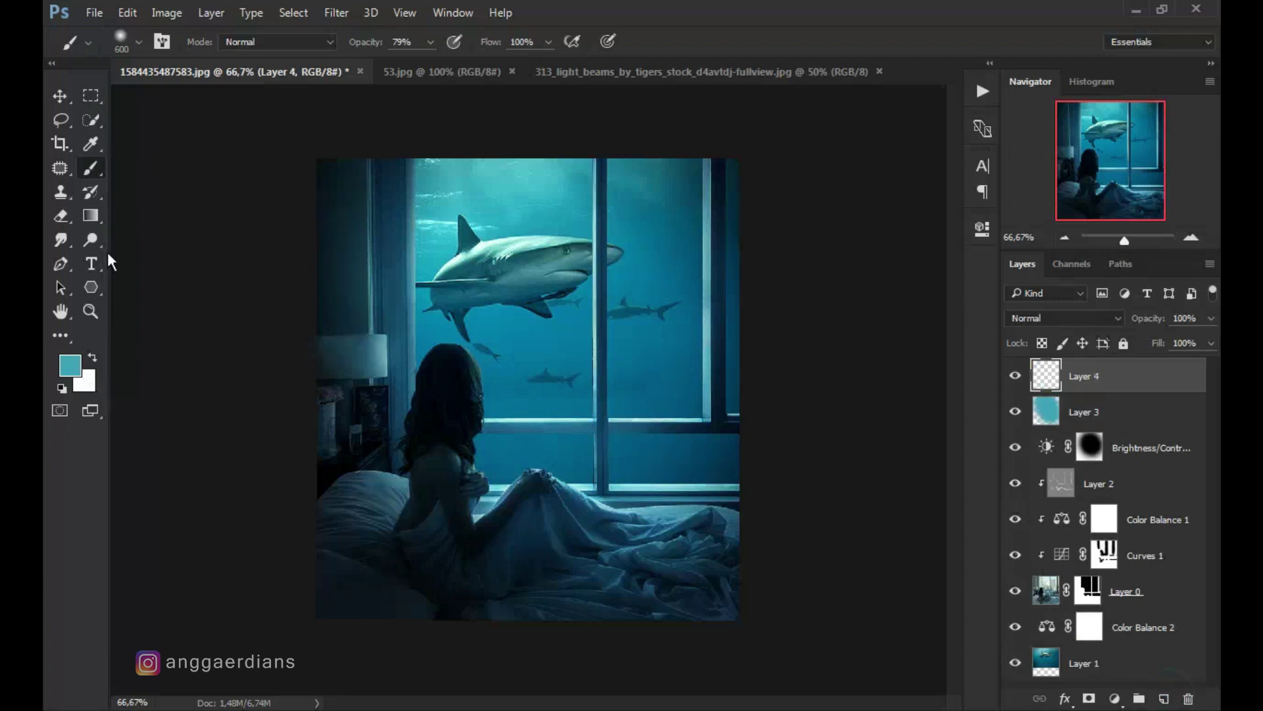
click(71, 365)
click(1065, 224)
key(b)
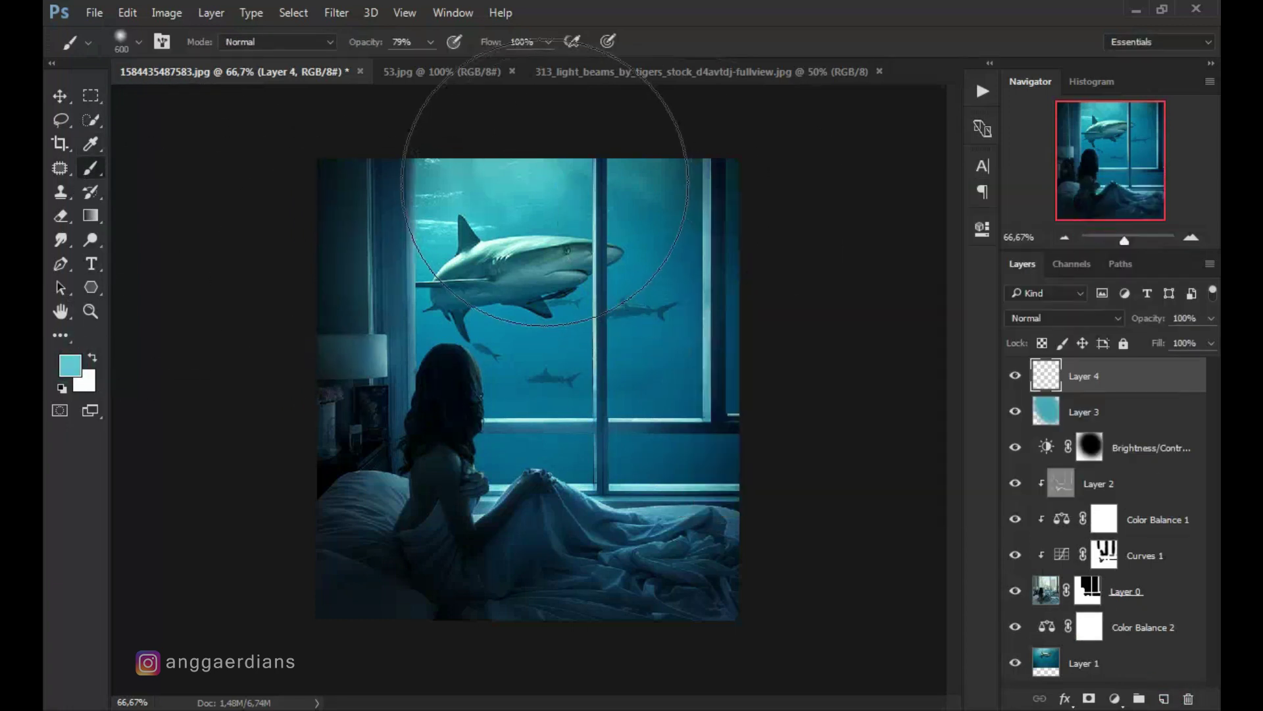
drag(454, 158, 648, 153)
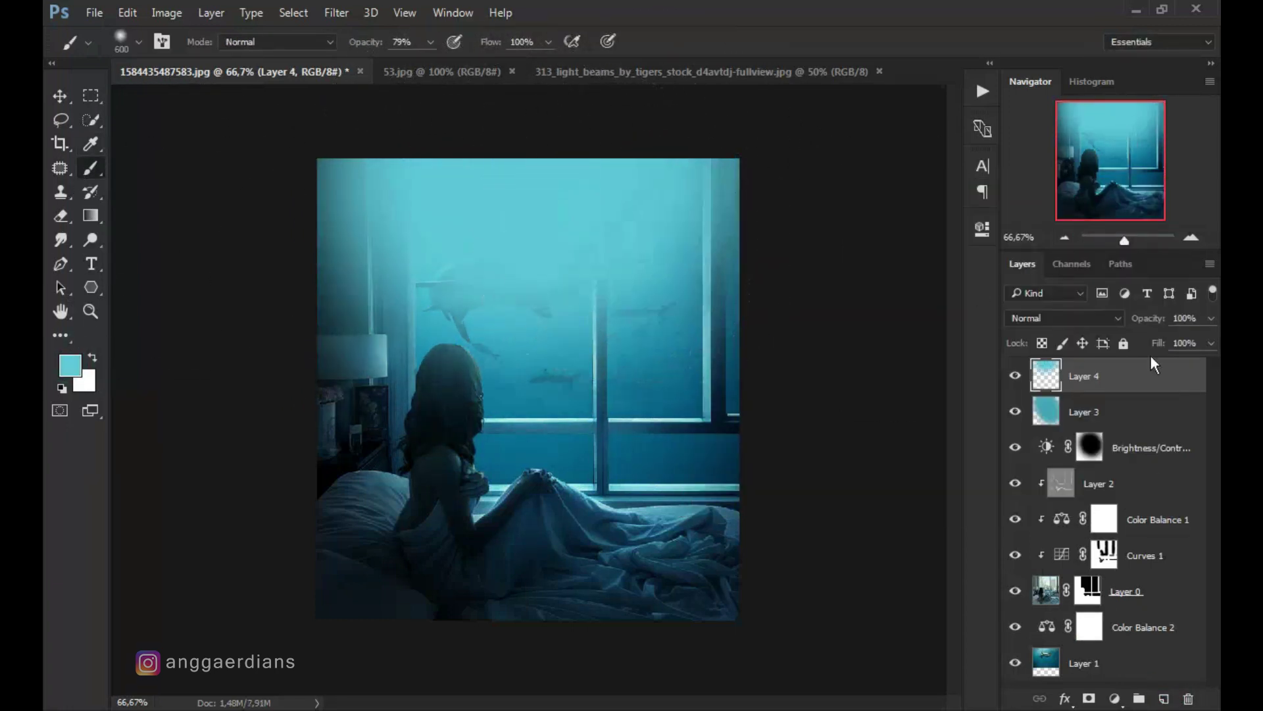
click(1064, 318)
click(1036, 517)
mouse_move(1210, 324)
mouse_down()
mouse_move(1116, 350)
mouse_move(1164, 350)
mouse_up()
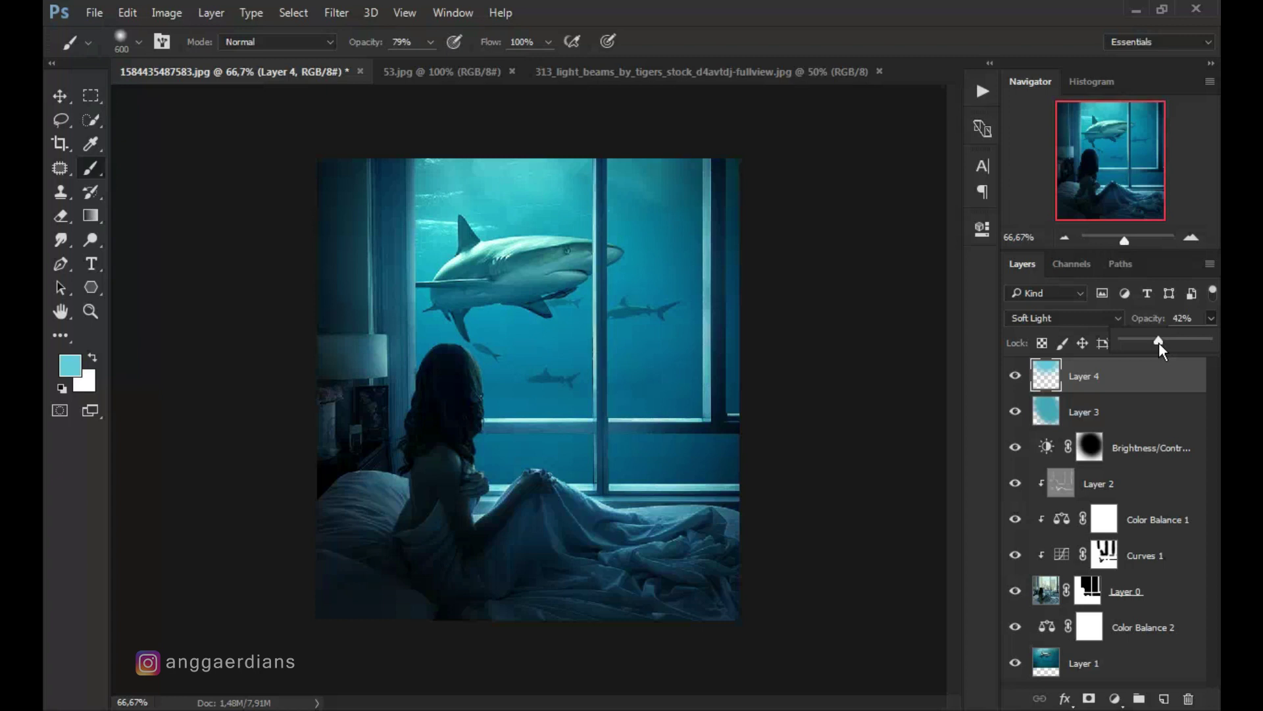
Add a Curves adjustment and pull down the Blue channel's highlights
click(1124, 703)
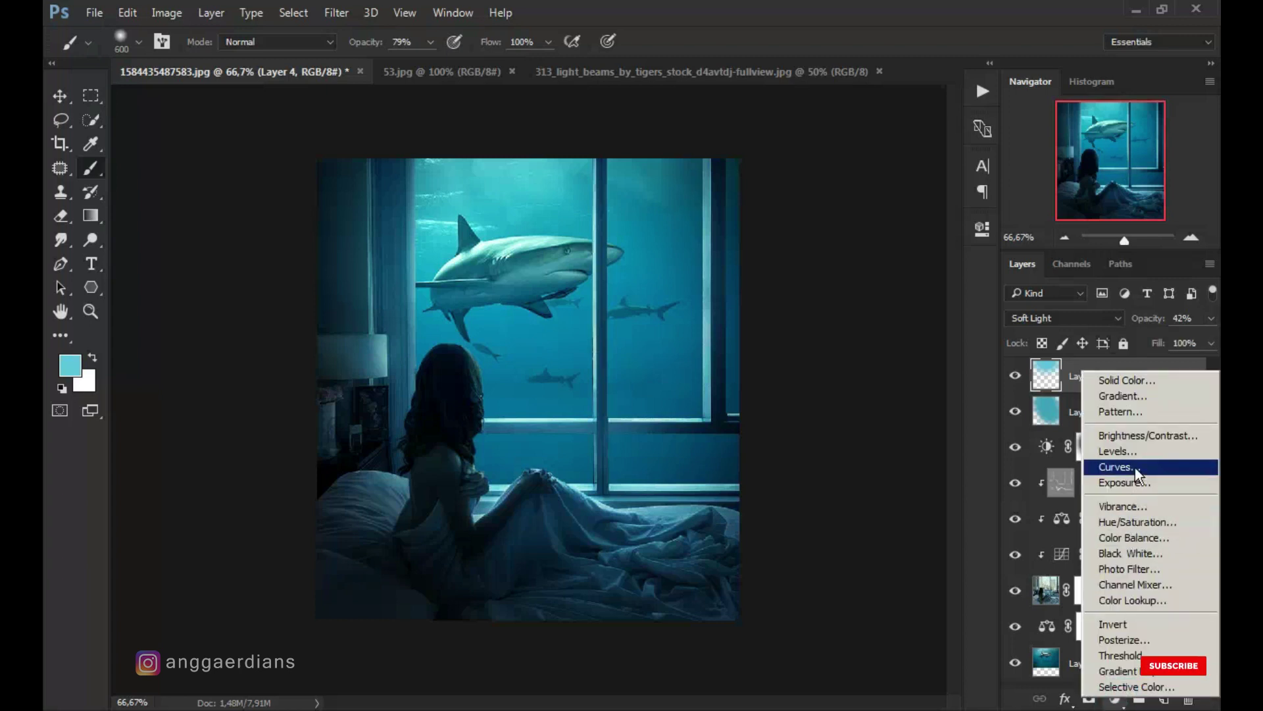
click(1134, 467)
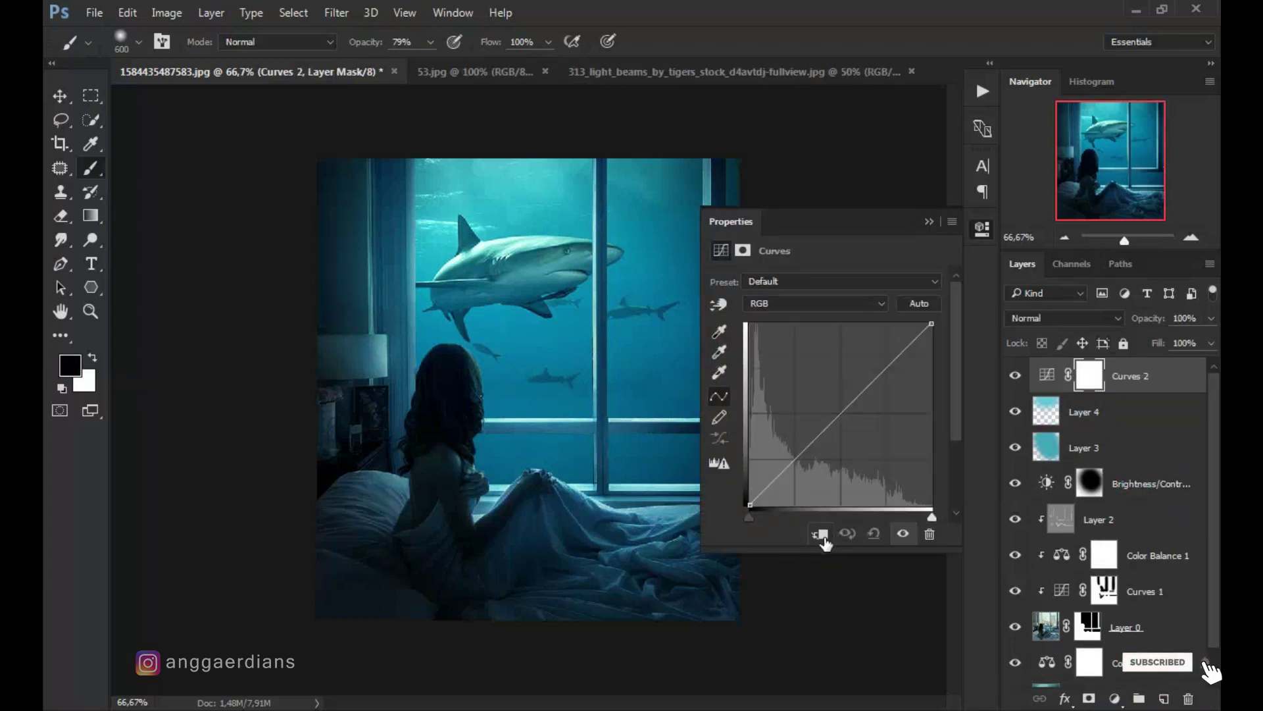
click(783, 281)
click(783, 302)
click(757, 352)
drag(834, 420, 834, 428)
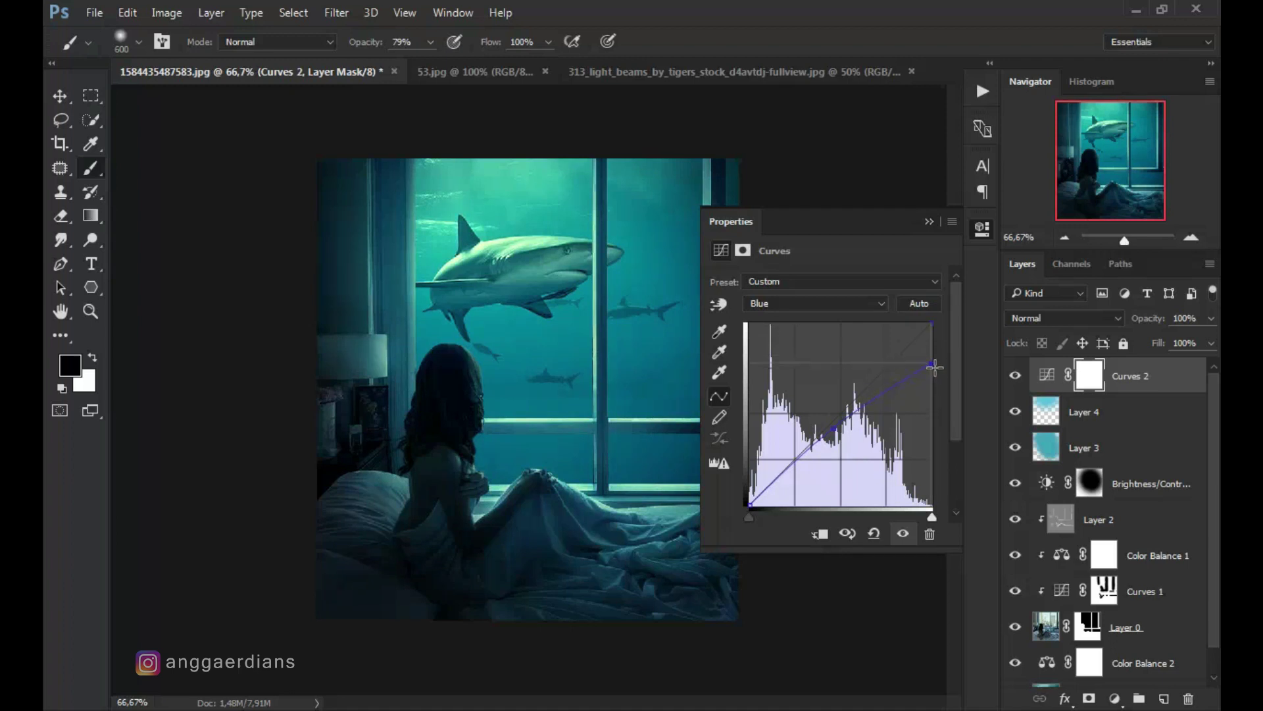
drag(833, 434, 832, 428)
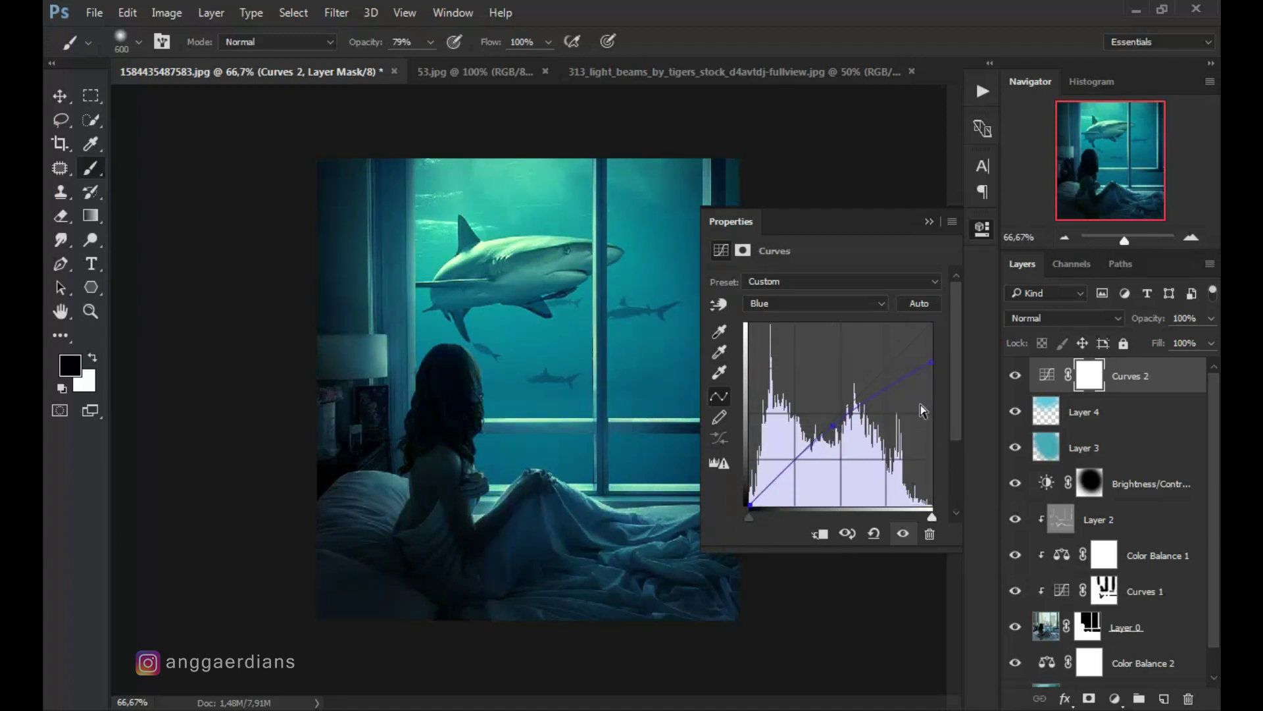
Move the Red channel's black point in to remove red from the shadows
click(816, 304)
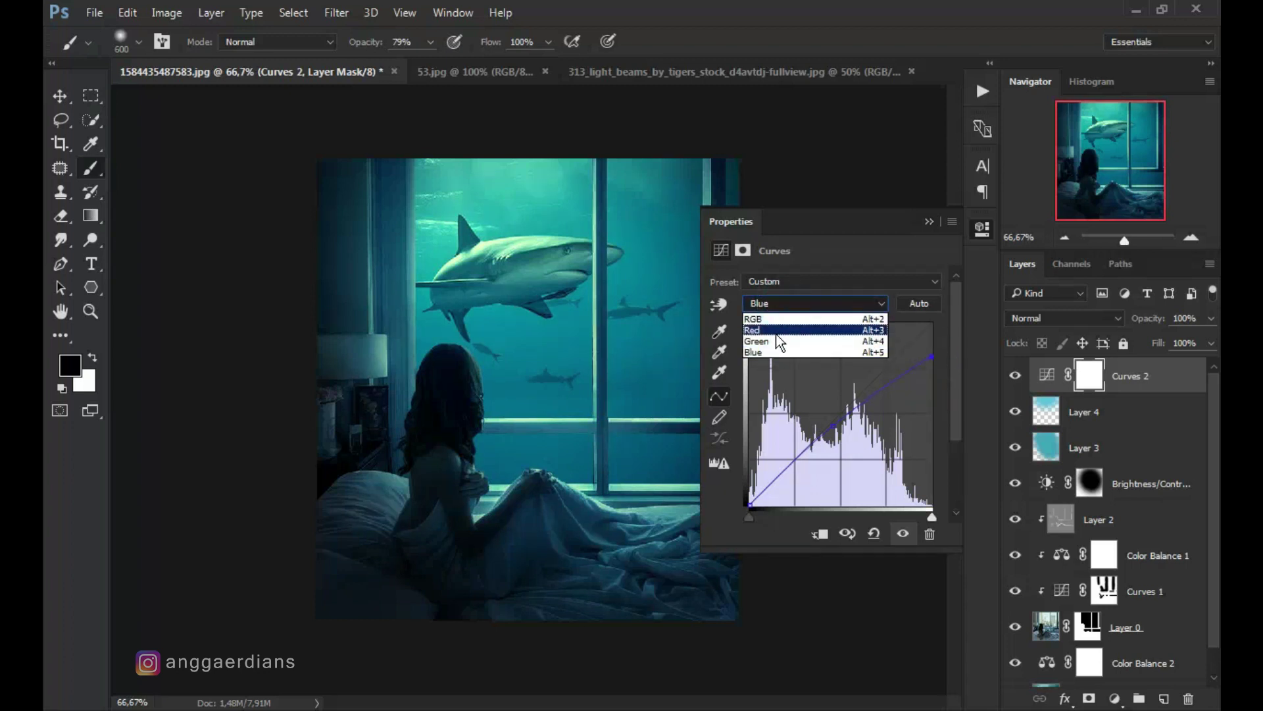
click(776, 321)
drag(783, 474, 773, 506)
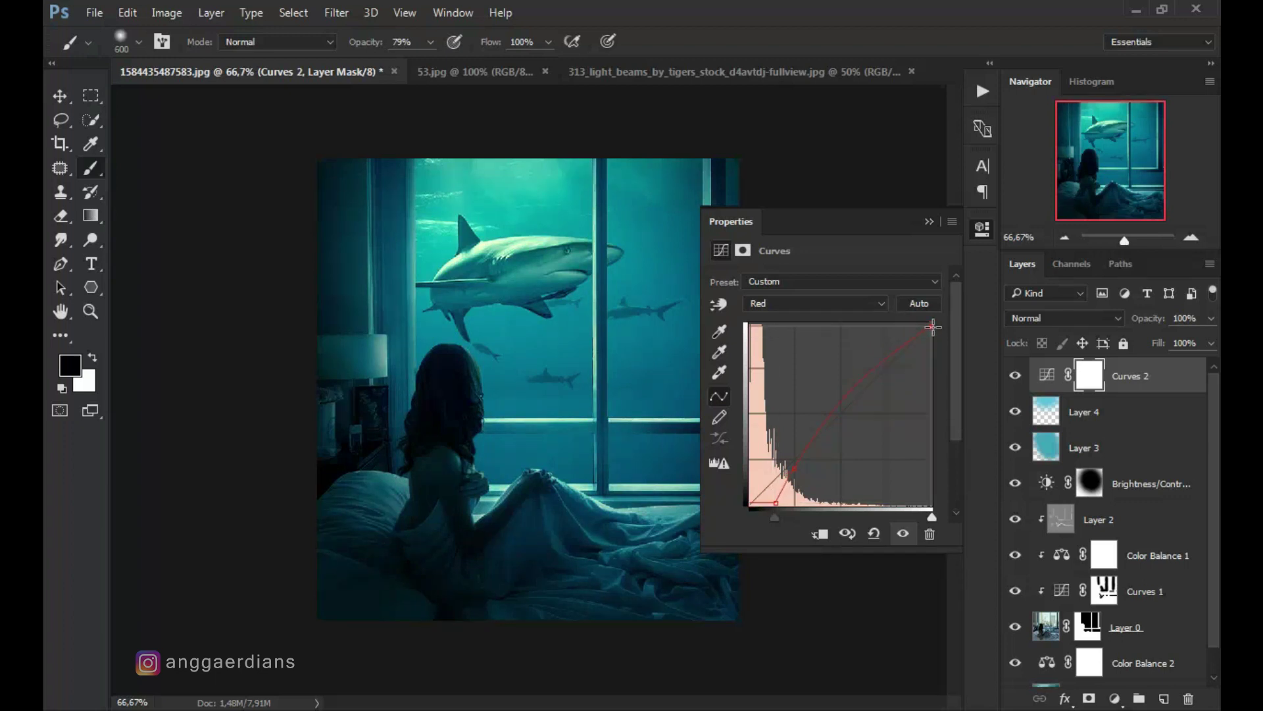
click(929, 221)
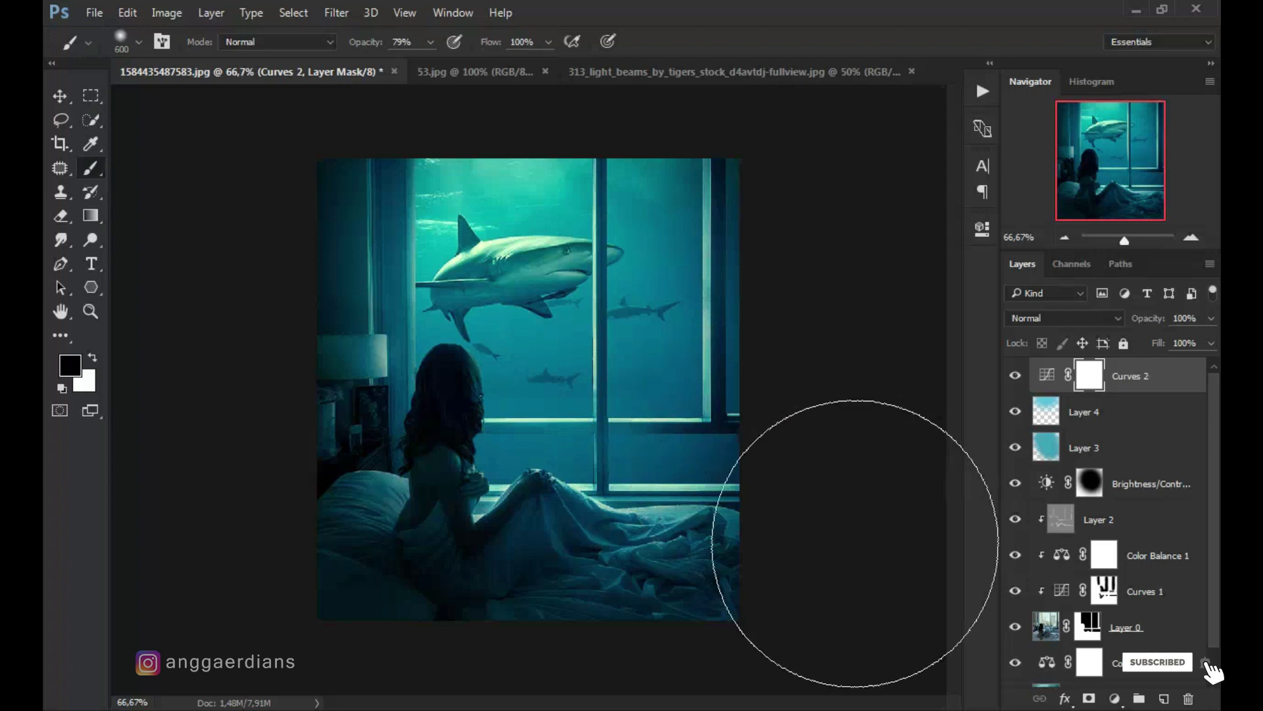
Add Layer 5 darkening the lower scene, blended Soft Light at 62% opacity
click(1164, 699)
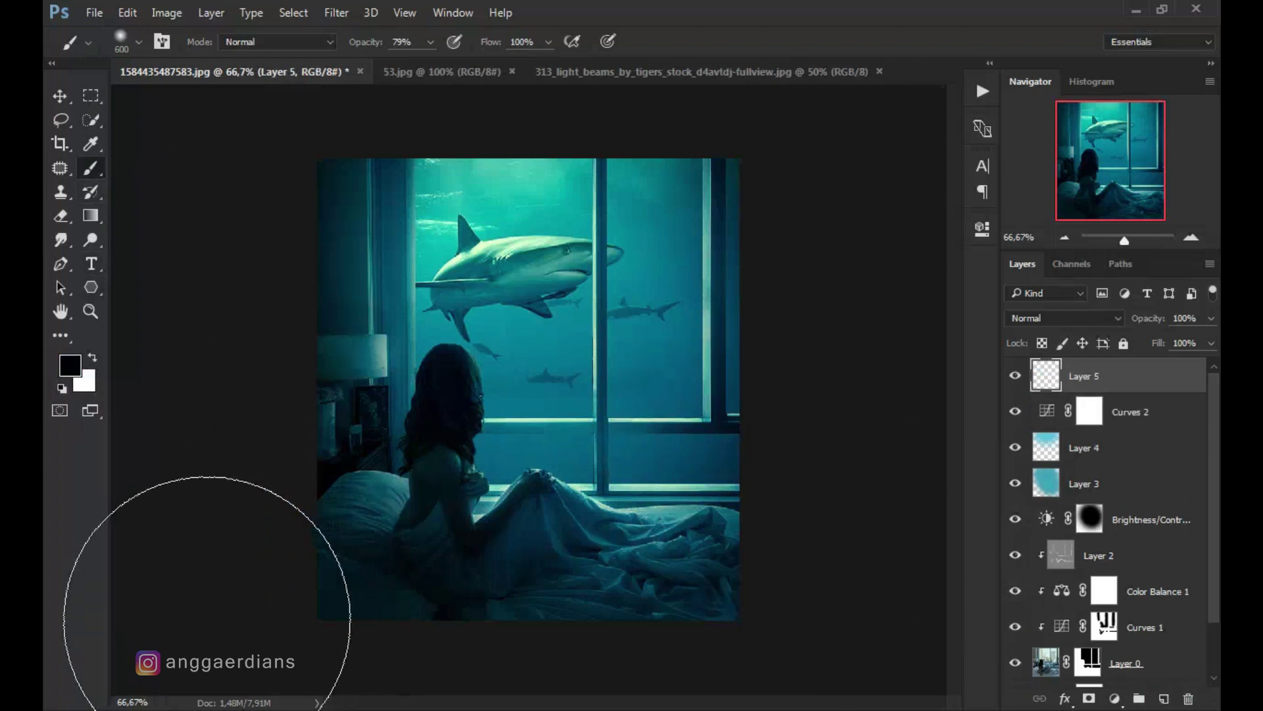
key(ctrl+minus)
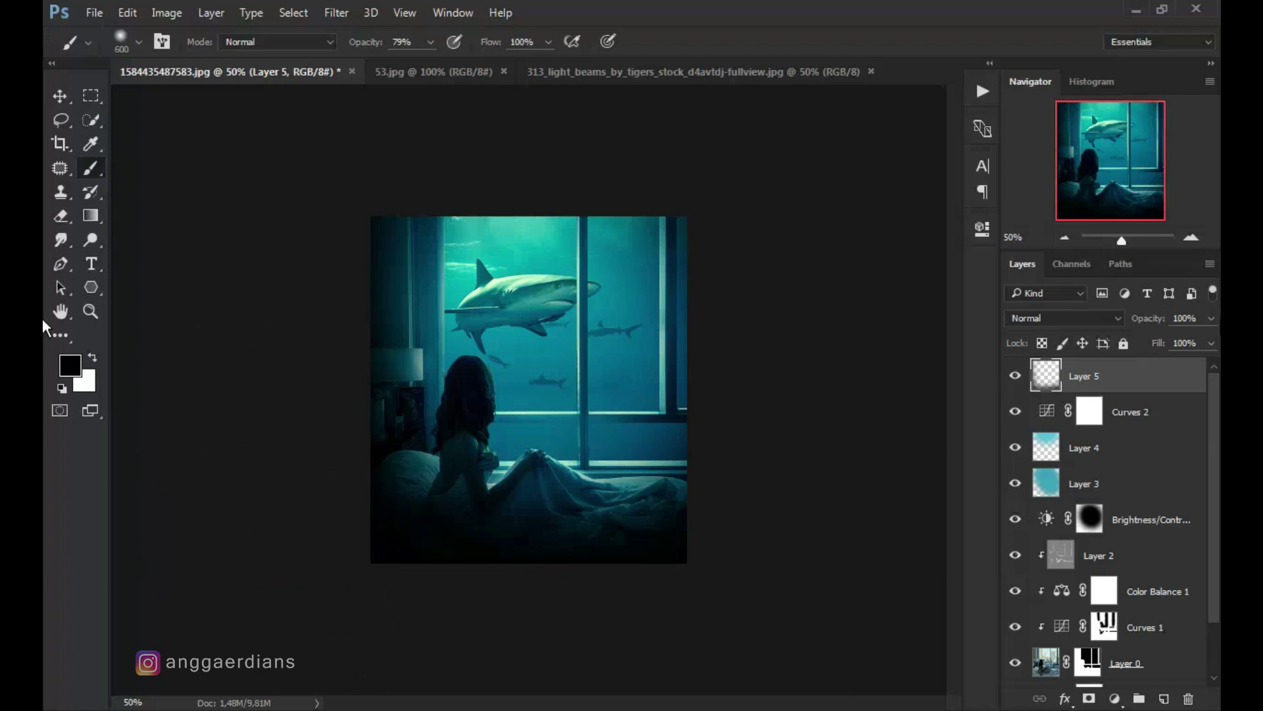
click(1119, 318)
click(1036, 517)
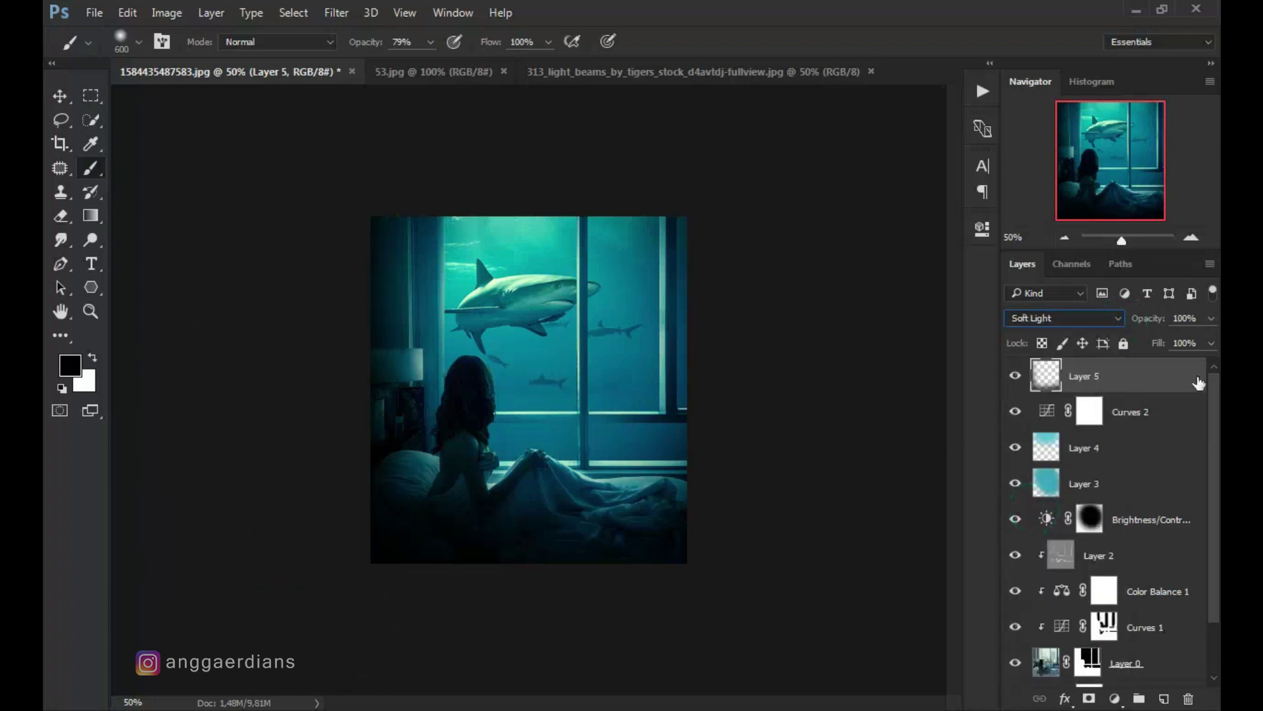
drag(1183, 338, 1170, 339)
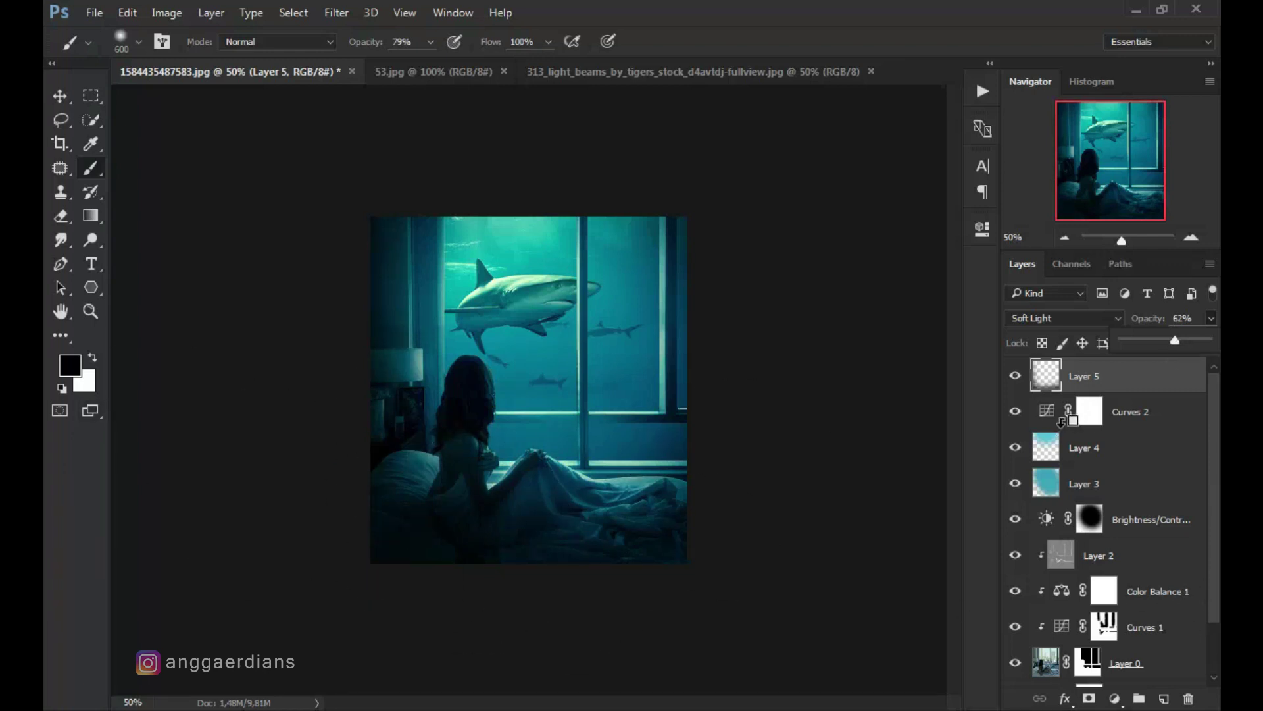
key(ctrl+plus)
Drag the light-beams image into the composite as a Screen-blended layer
click(704, 71)
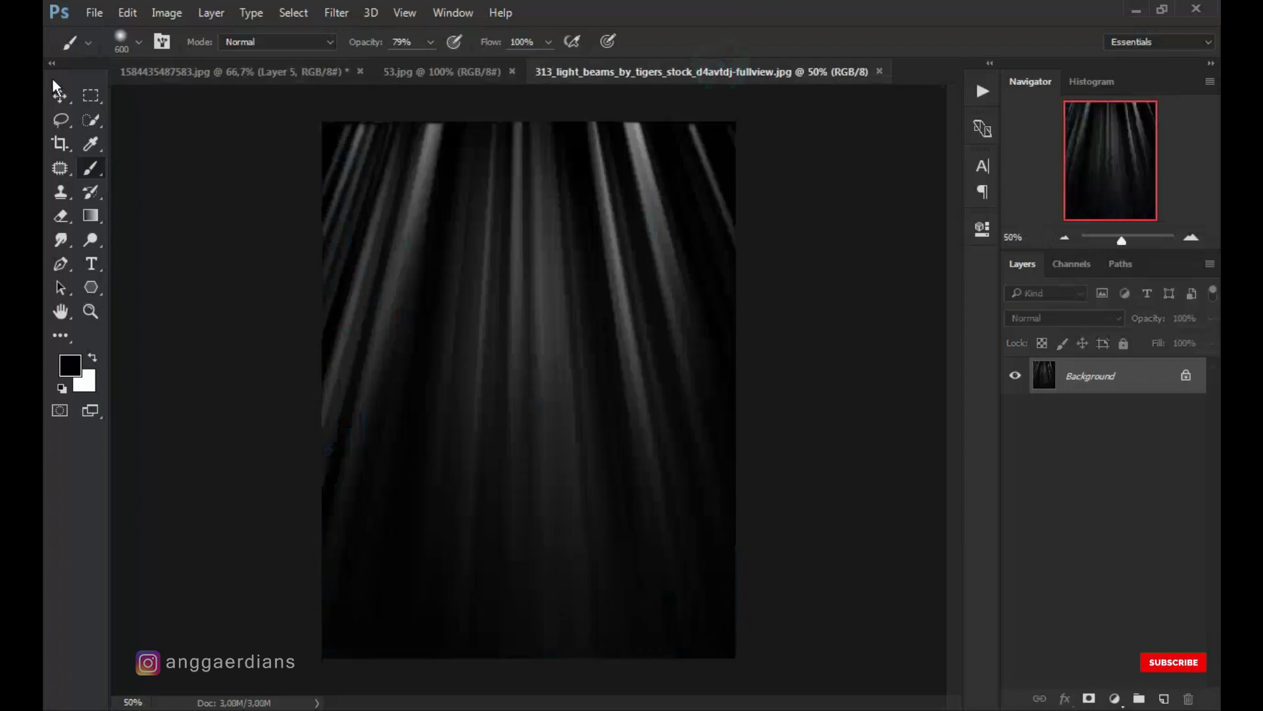
click(60, 95)
mouse_move(576, 250)
mouse_down()
mouse_move(461, 304)
mouse_move(642, 386)
mouse_up()
click(1072, 317)
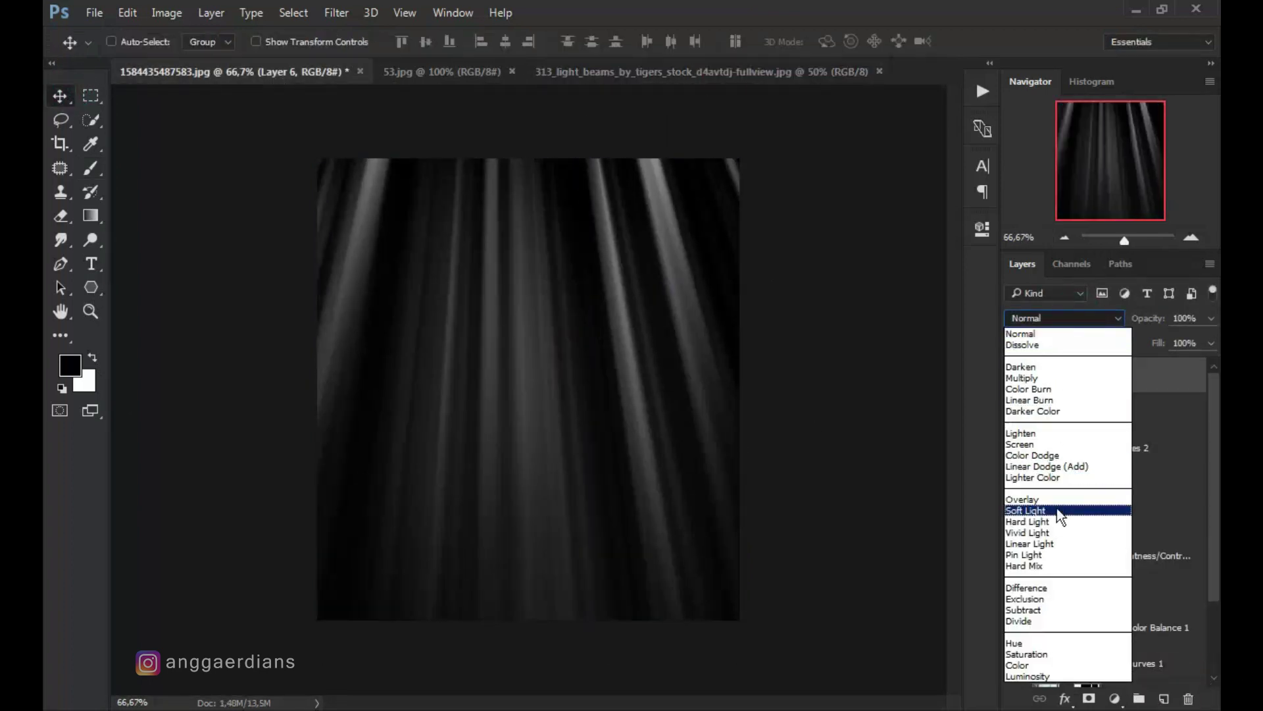
click(1027, 444)
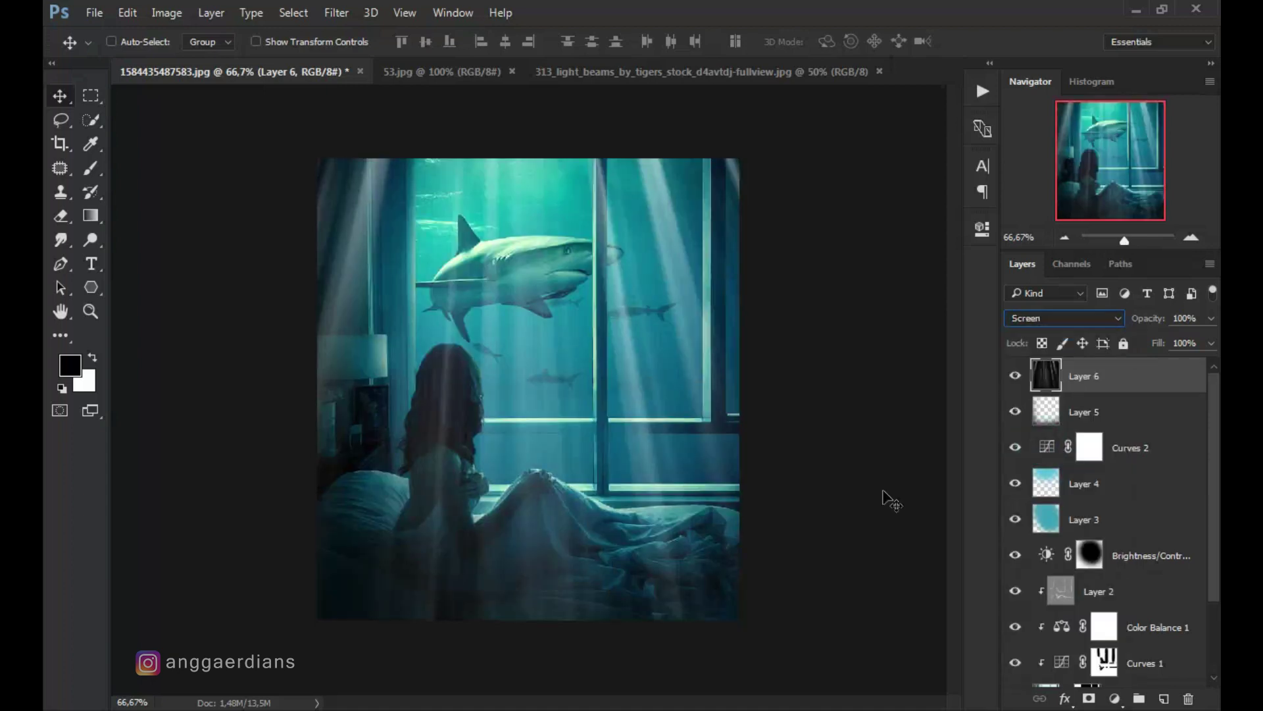
Try scaling and rotating the beams about -32°, then cancel that transform
alt+click(581, 300)
key(ctrl+t)
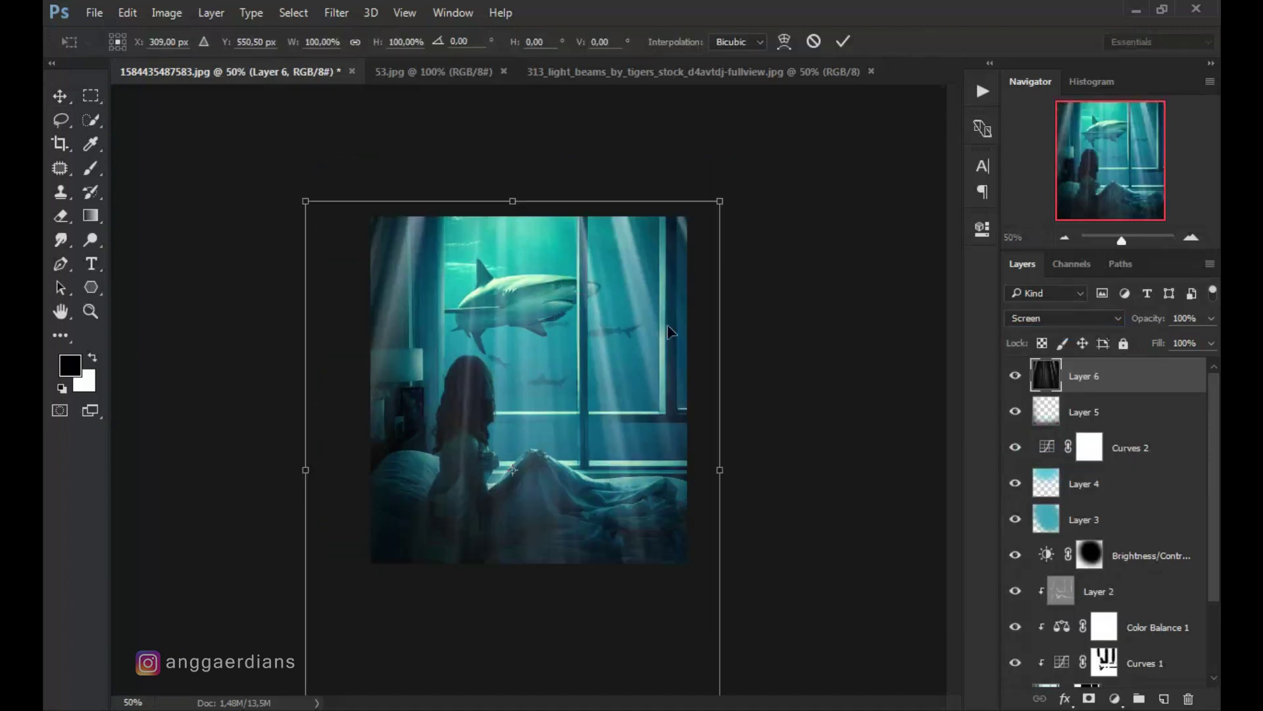
drag(722, 197, 713, 188)
mouse_move(724, 676)
mouse_down()
mouse_move(796, 624)
mouse_move(787, 633)
mouse_up()
drag(615, 522, 637, 519)
right_click(527, 657)
click(600, 610)
drag(837, 259, 615, 125)
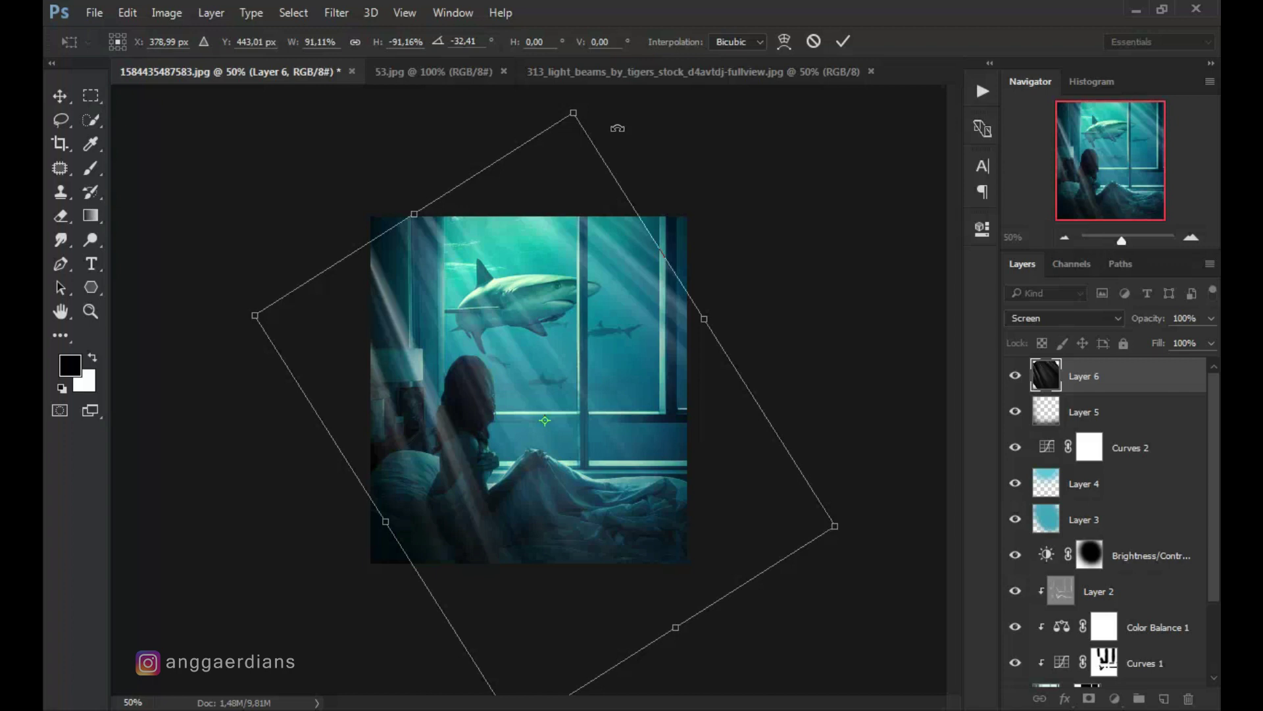
key(Escape)
Flip the beams, rotate about -40°, scale width ~112%, position them and commit
key(ctrl+t)
right_click(539, 311)
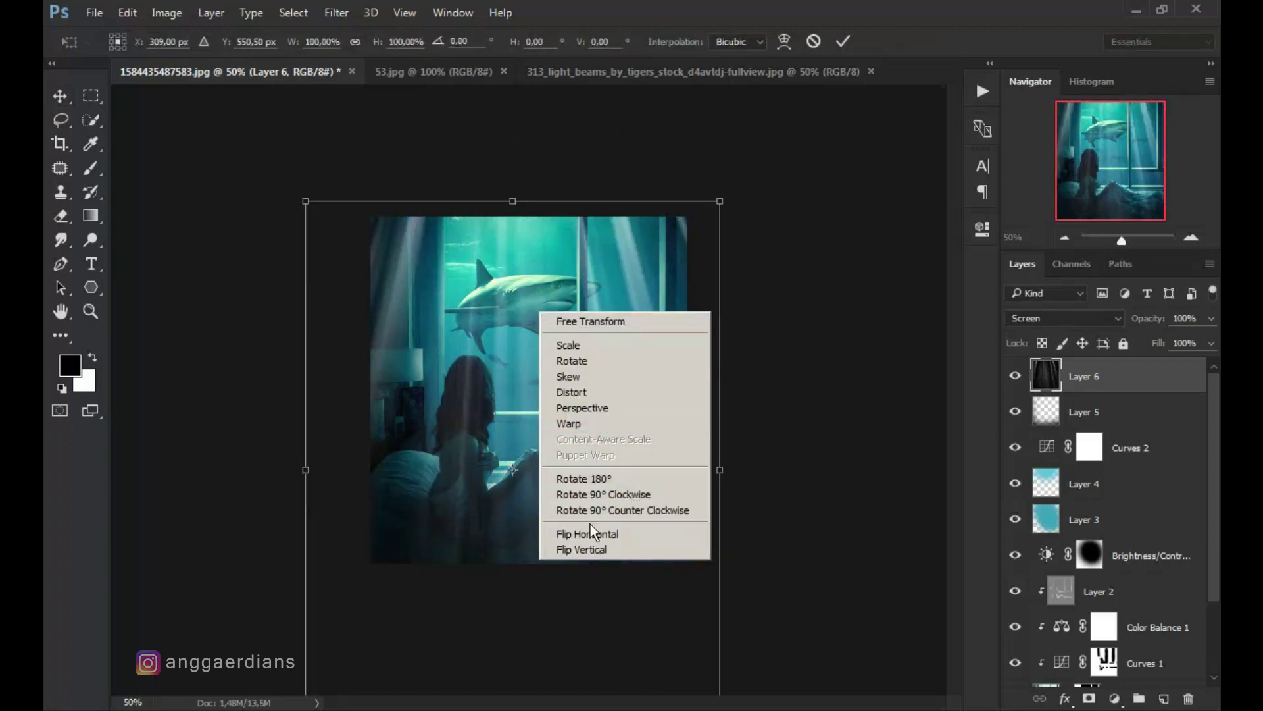
click(592, 533)
drag(737, 211, 699, 146)
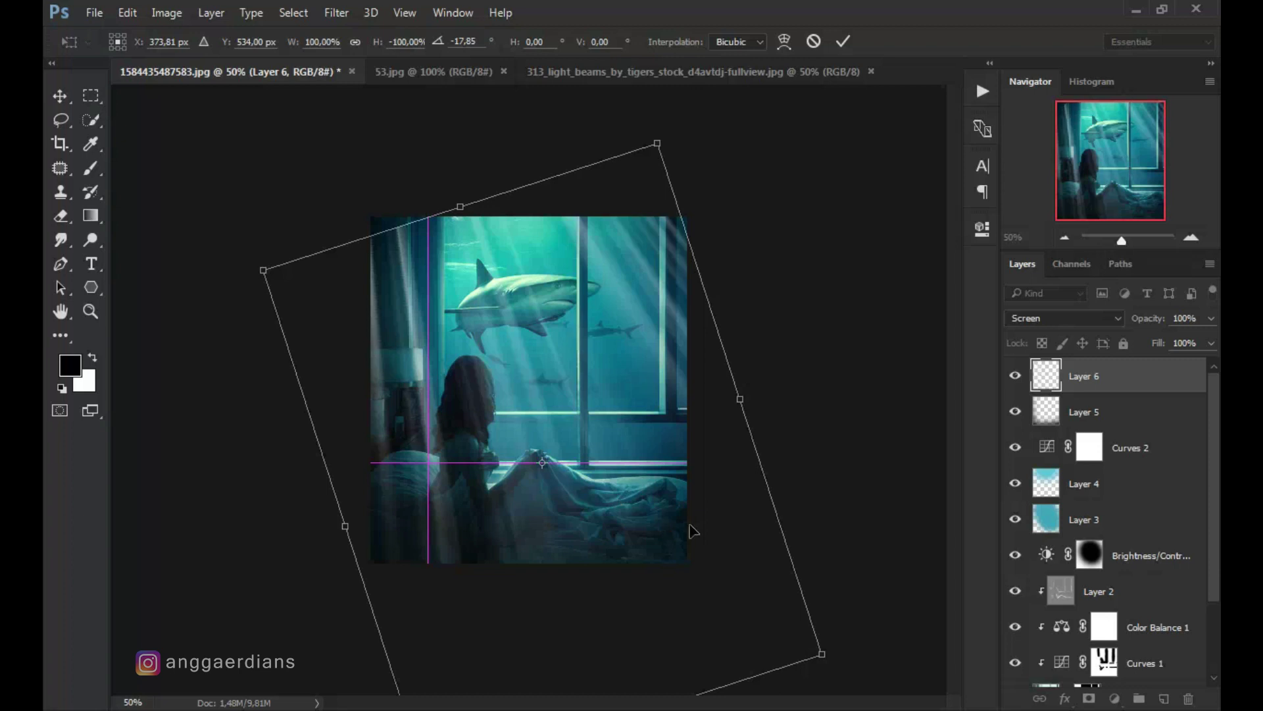
key(ctrl+minus)
mouse_move(724, 566)
mouse_down()
mouse_move(765, 579)
mouse_move(822, 498)
mouse_up()
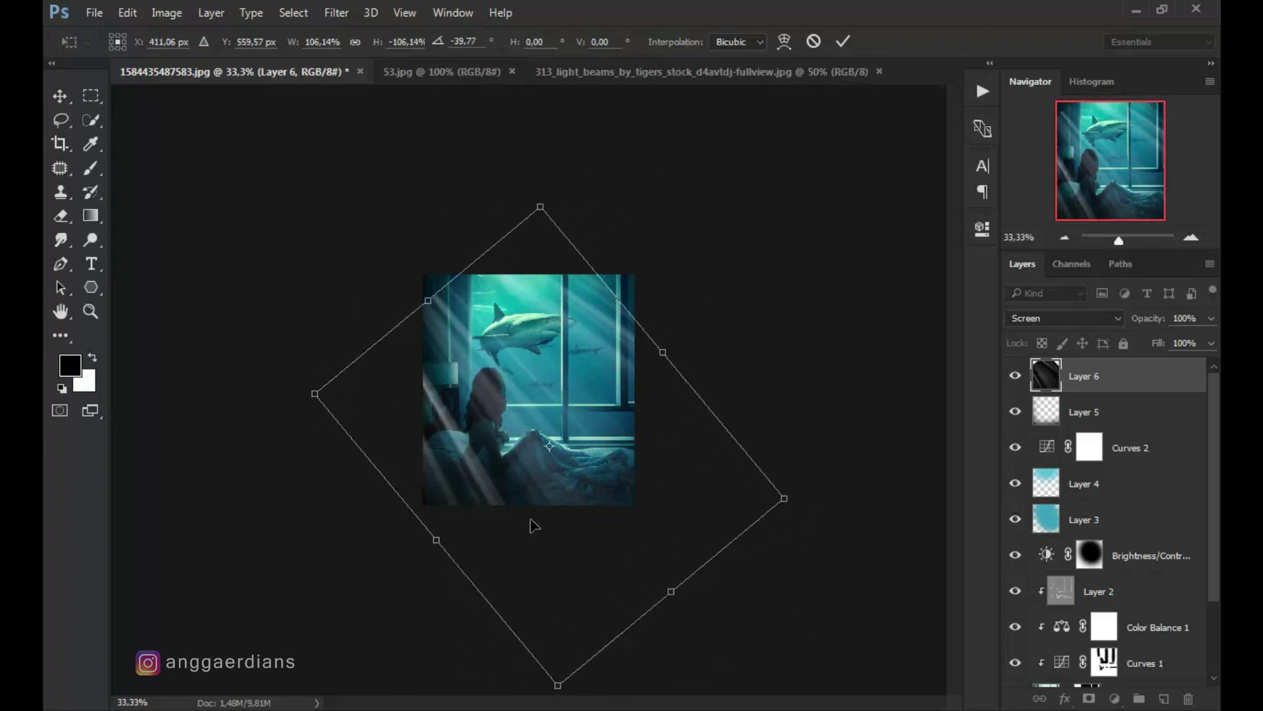
drag(533, 525, 540, 516)
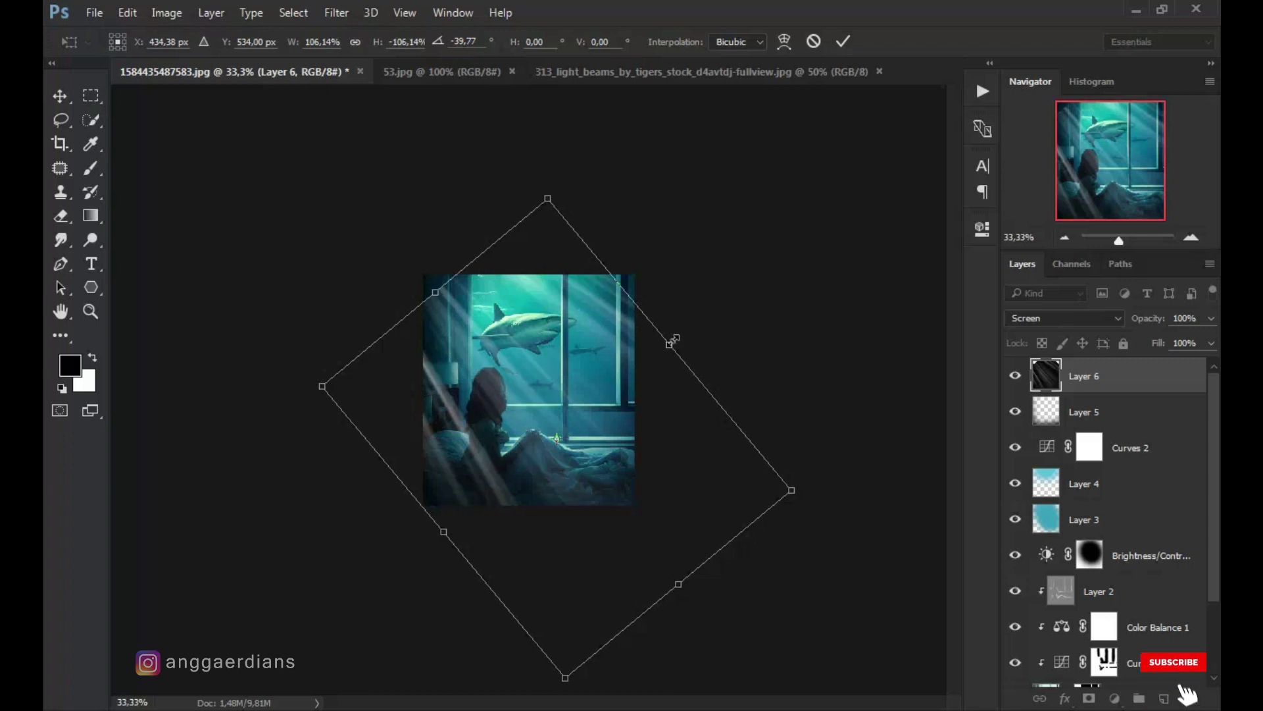
drag(677, 334, 689, 325)
drag(549, 393, 579, 377)
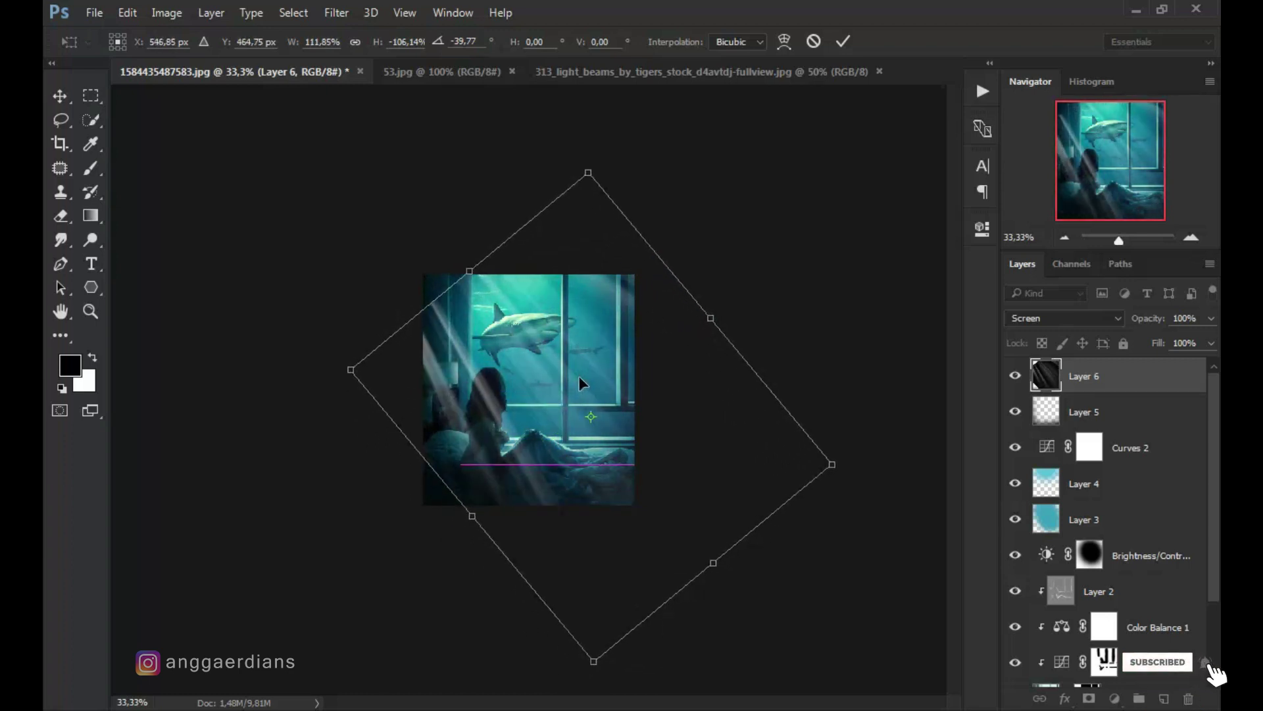
key(Return)
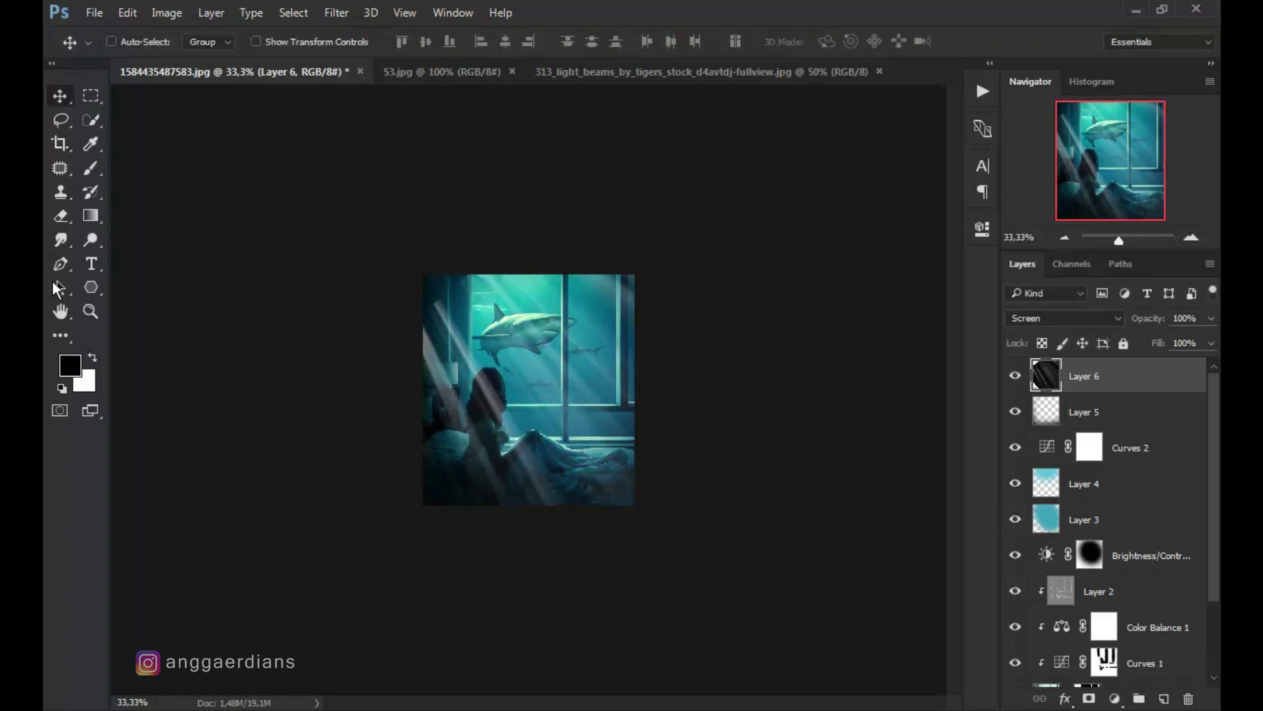
Erase the light beams on the image's left side and over the bed with an enlarged eraser
click(62, 216)
key(bracketright)
key(bracketright)
key(bracketright)
mouse_move(397, 339)
mouse_down()
mouse_move(409, 381)
mouse_move(431, 310)
mouse_move(437, 487)
mouse_move(467, 411)
mouse_up()
drag(508, 498, 665, 572)
key(bracketright)
key(bracketright)
key(bracketright)
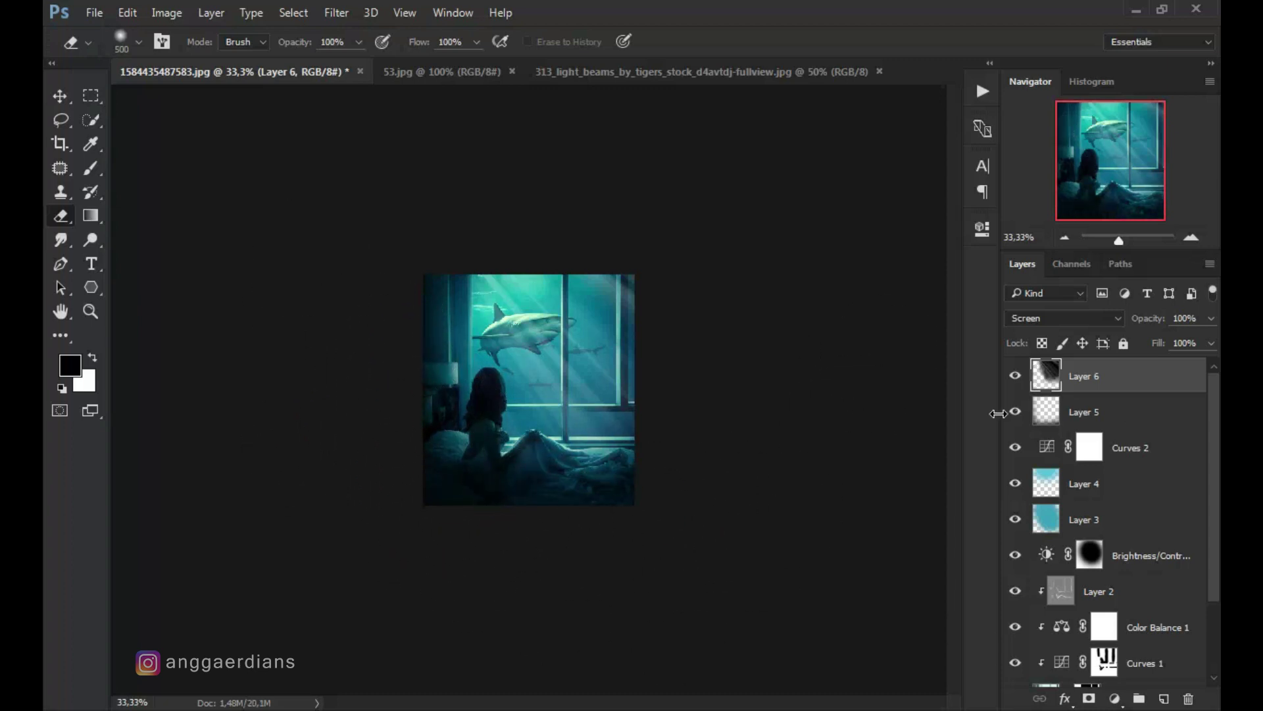
Lower Layer 6 to 71% opacity and move it below Curves 2
key(ctrl+plus)
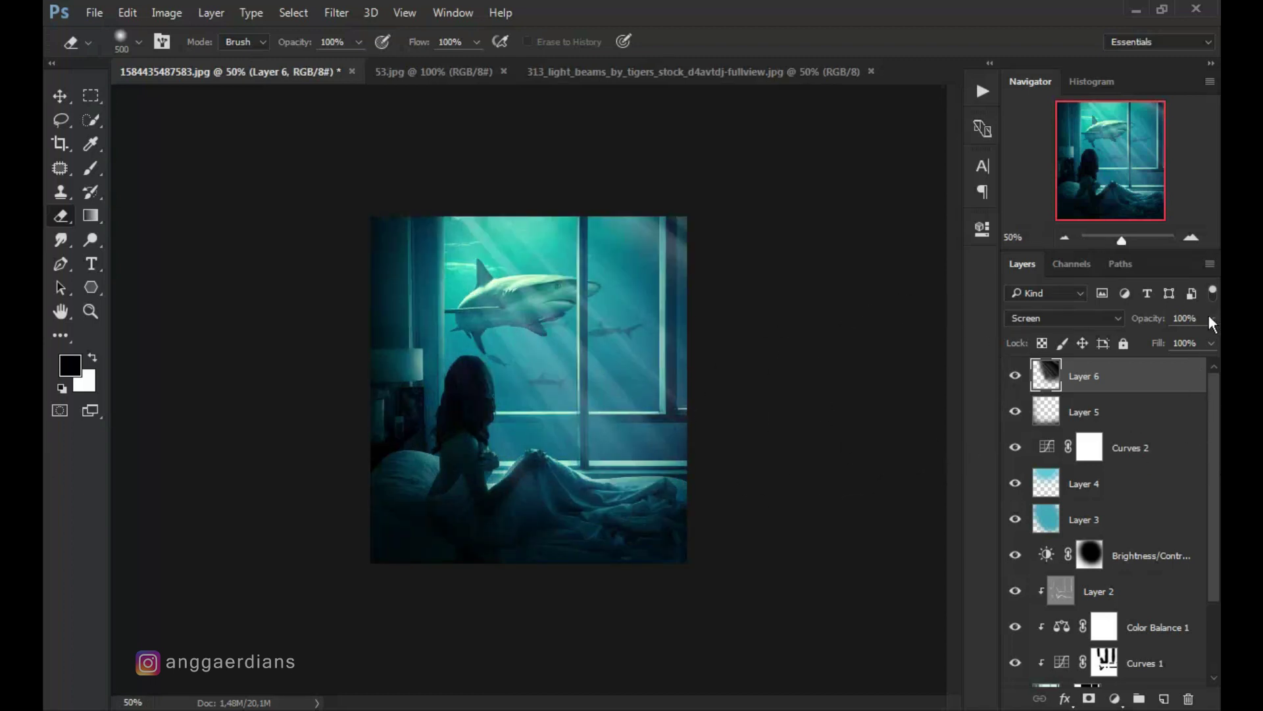
drag(1194, 340, 1182, 341)
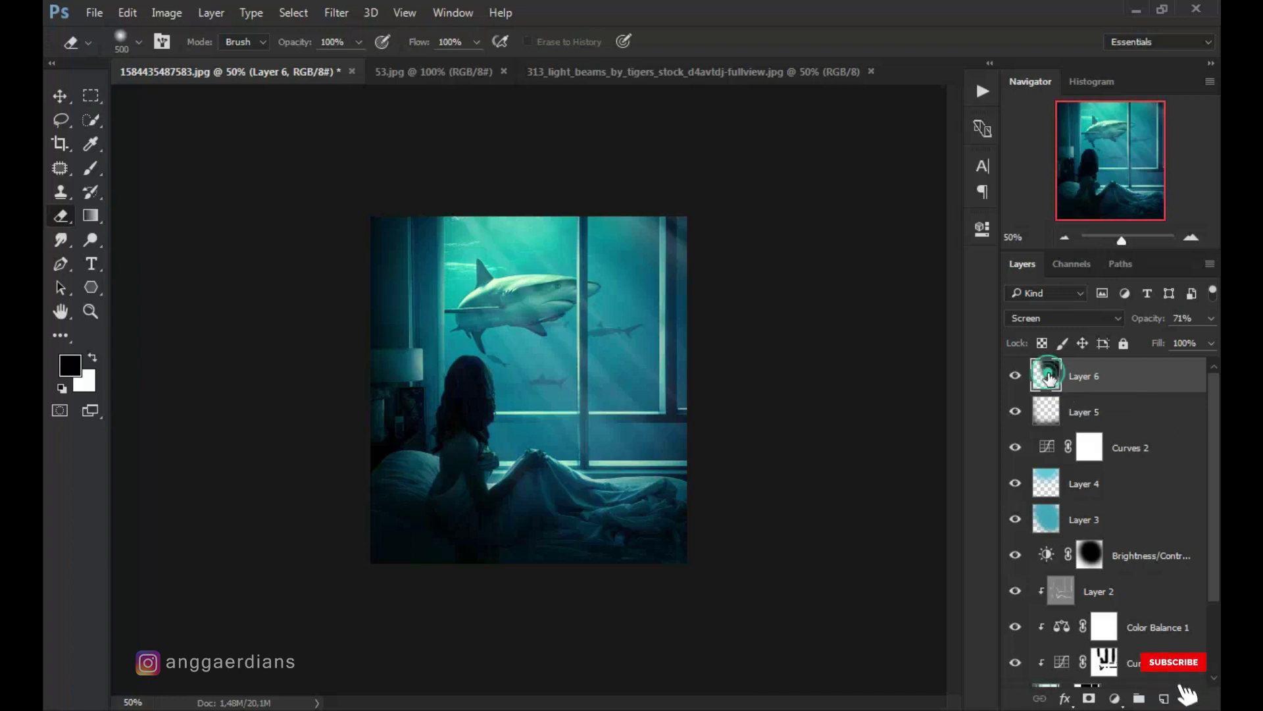
drag(1050, 379, 1052, 466)
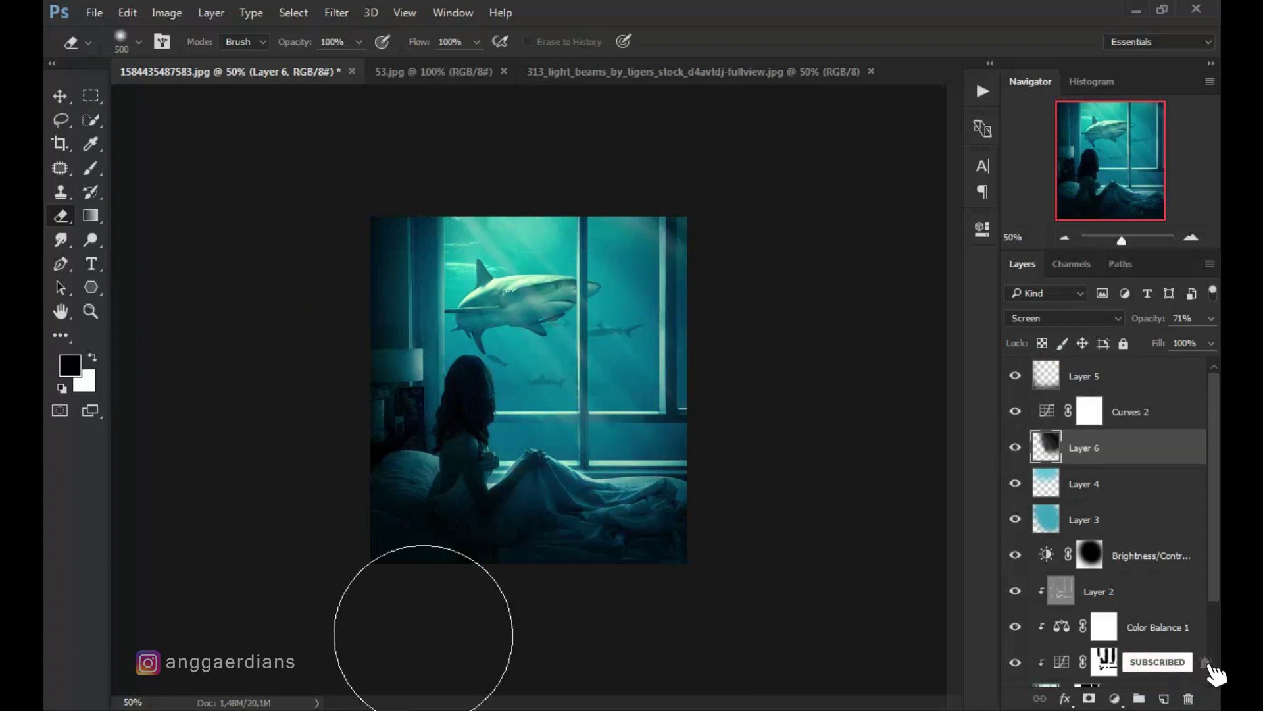
Stamp all visible layers into a new top Layer 7 for an Iris Blur
click(1096, 378)
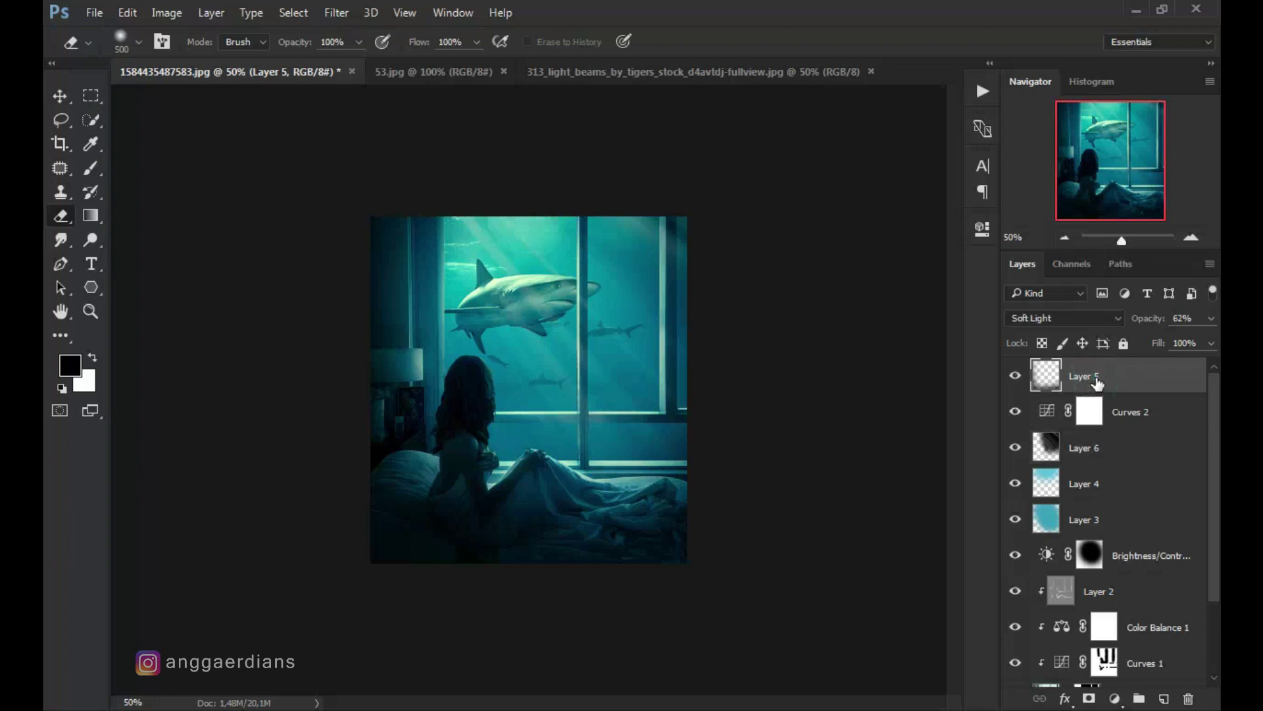
key(ctrl+shift+alt+e)
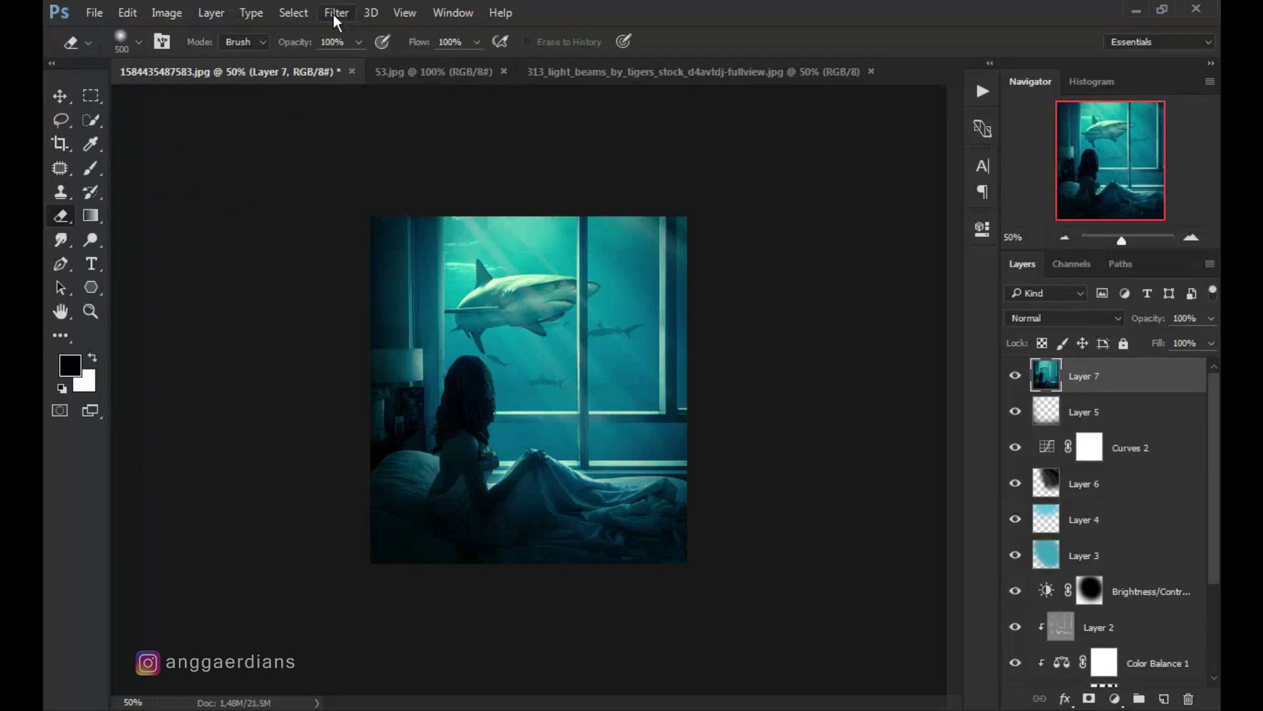
click(334, 13)
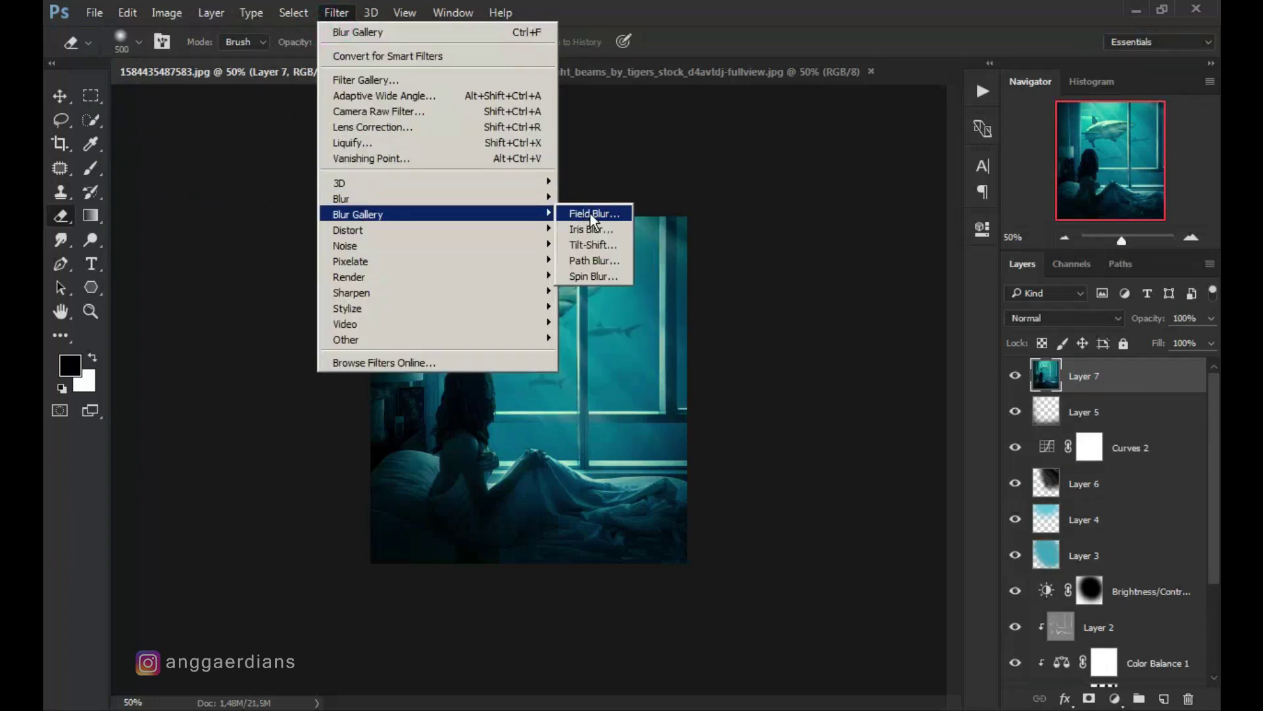
click(590, 215)
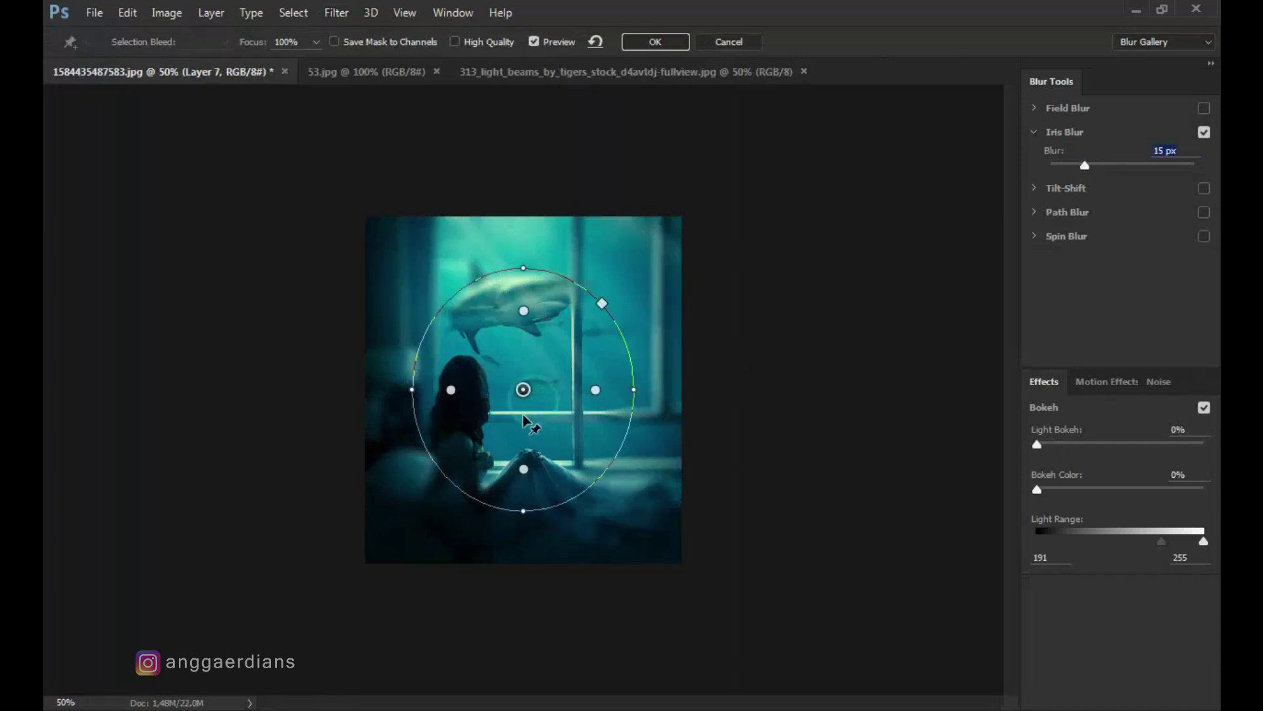
Centre the iris blur ellipse on the seated woman and reshape its sharp area
drag(524, 416, 476, 464)
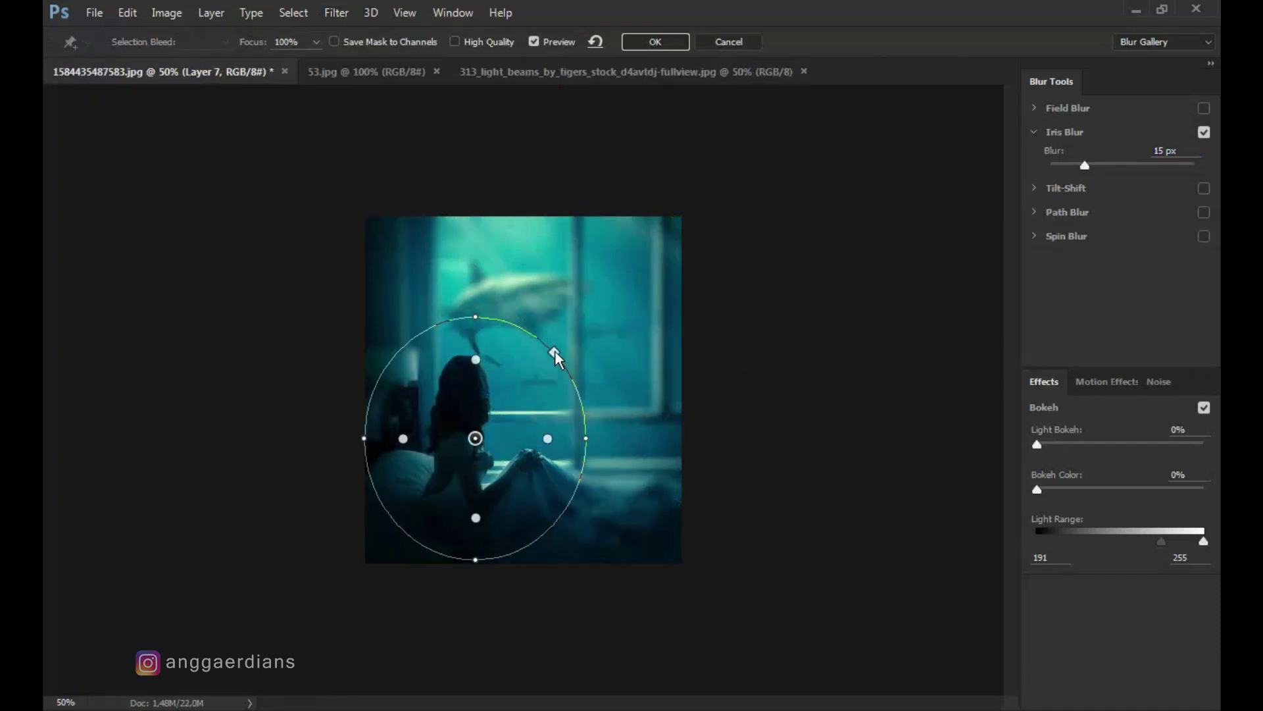
drag(475, 316, 475, 331)
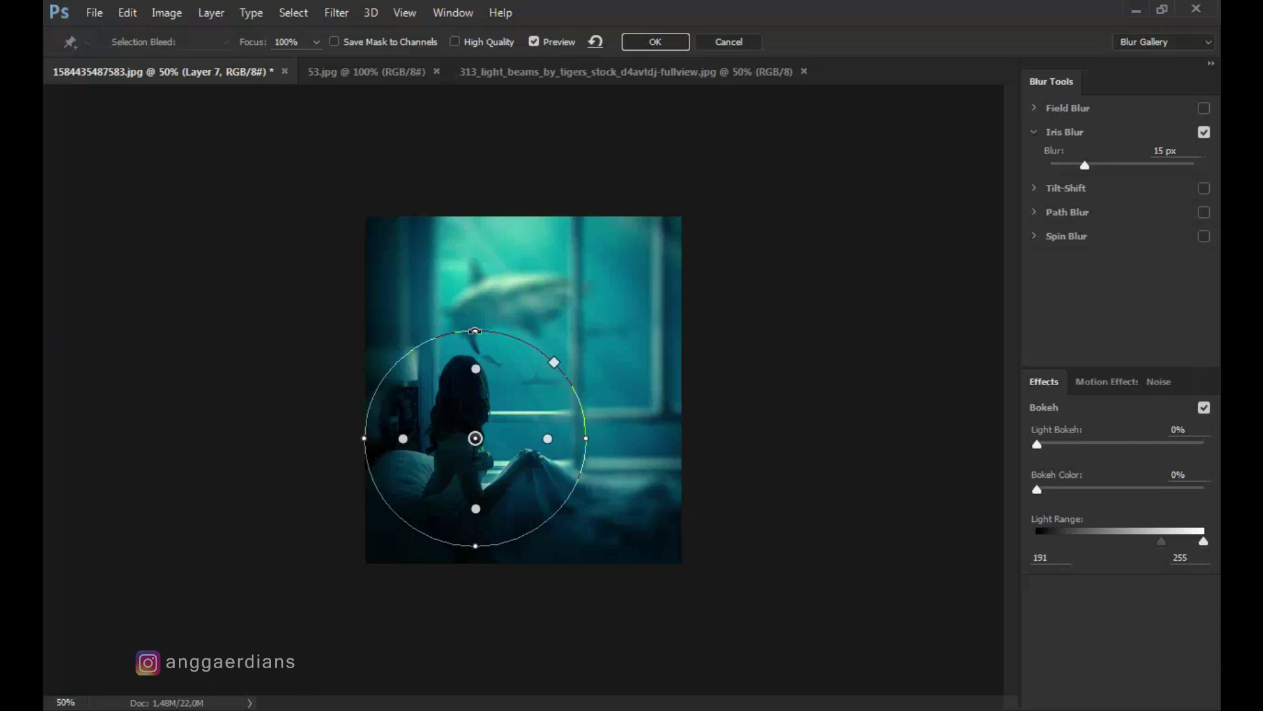
drag(546, 438, 513, 437)
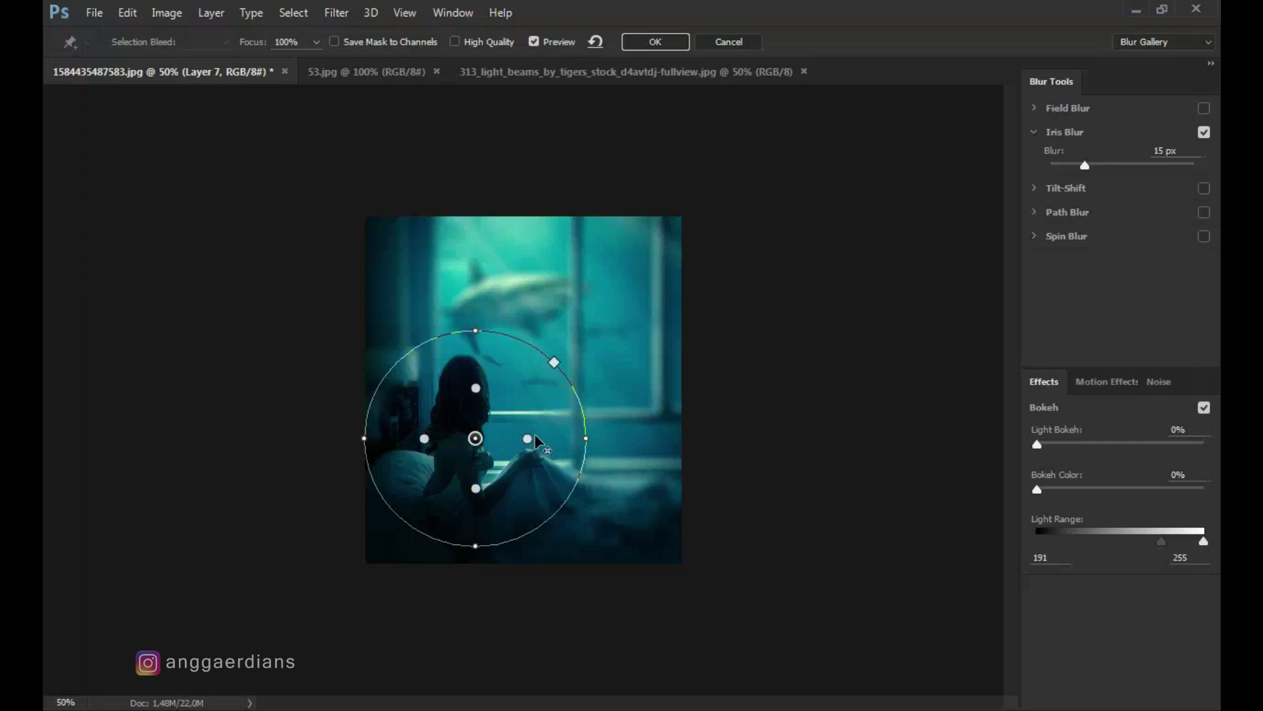
drag(586, 440, 613, 438)
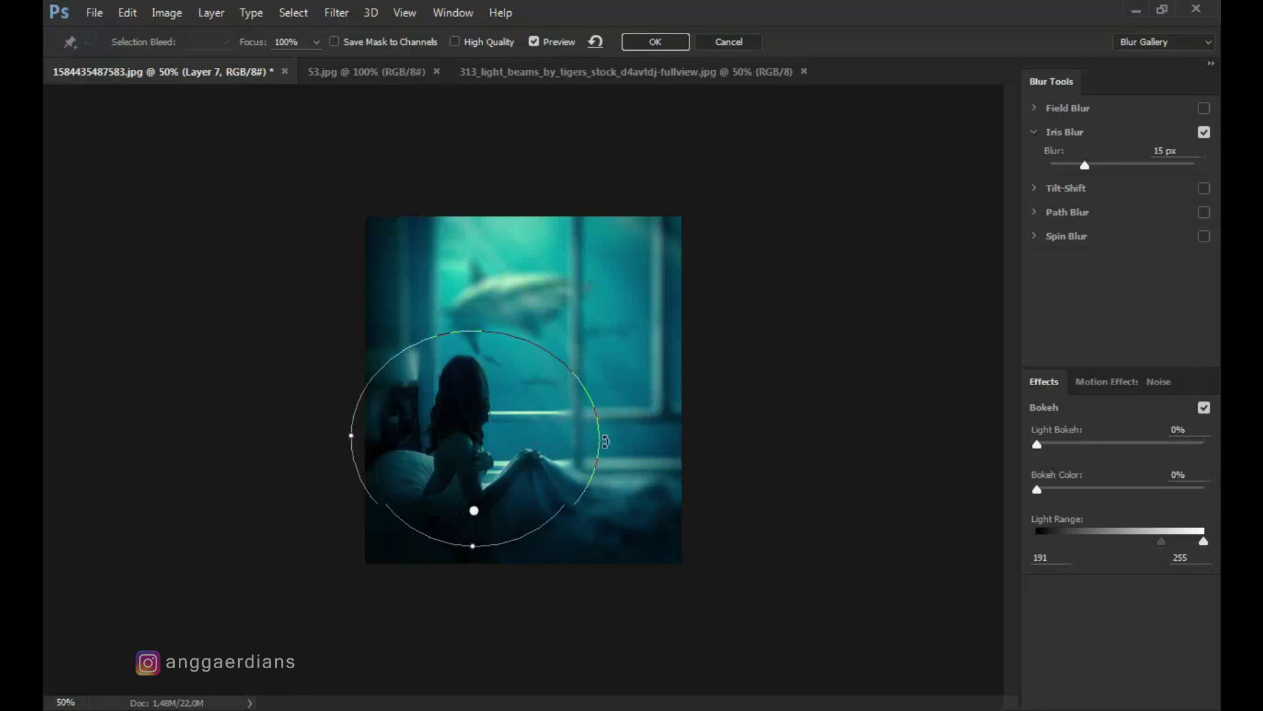
drag(475, 546, 475, 571)
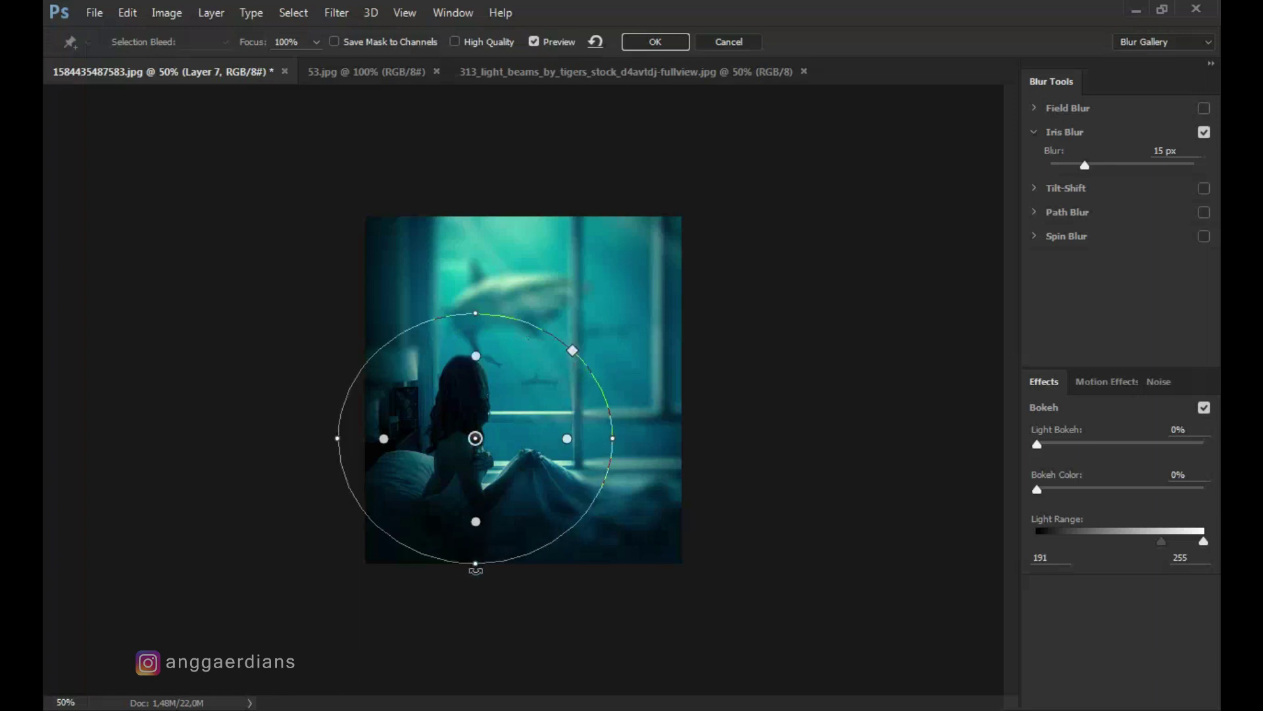
drag(479, 356, 481, 366)
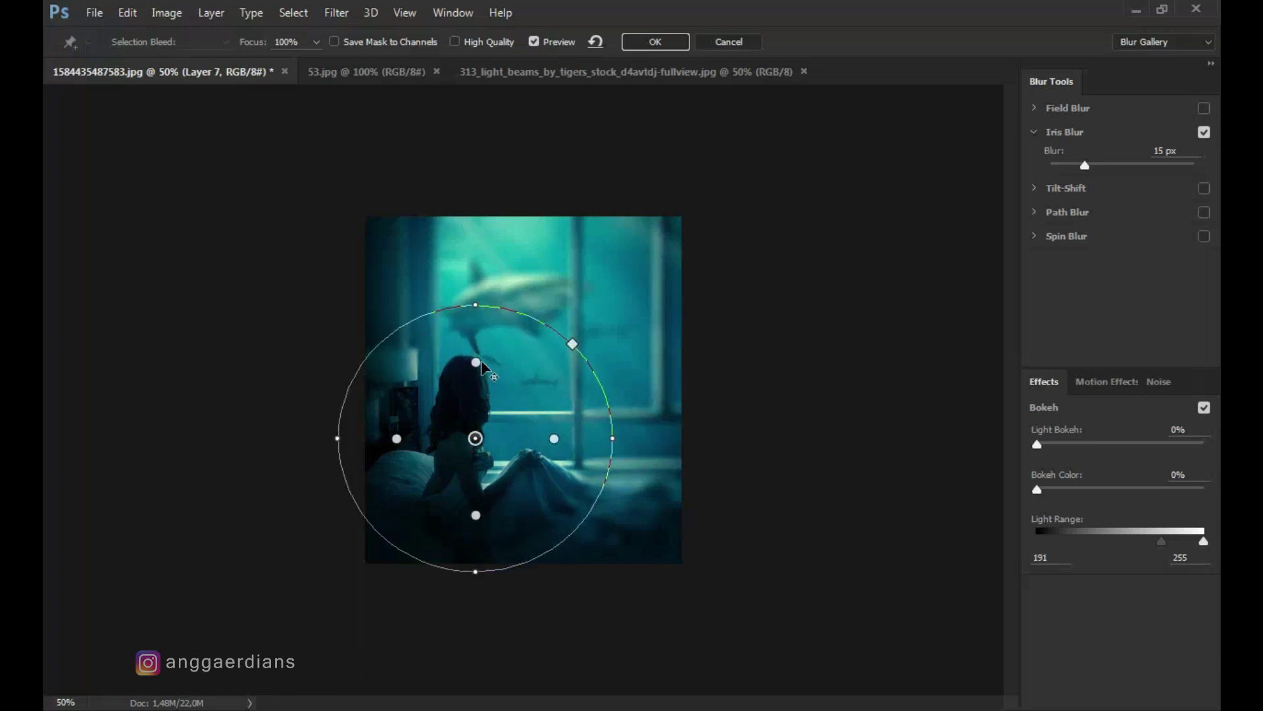
Set the iris blur to 4 px, refine the focus ellipse, and apply it
drag(1058, 167, 1057, 167)
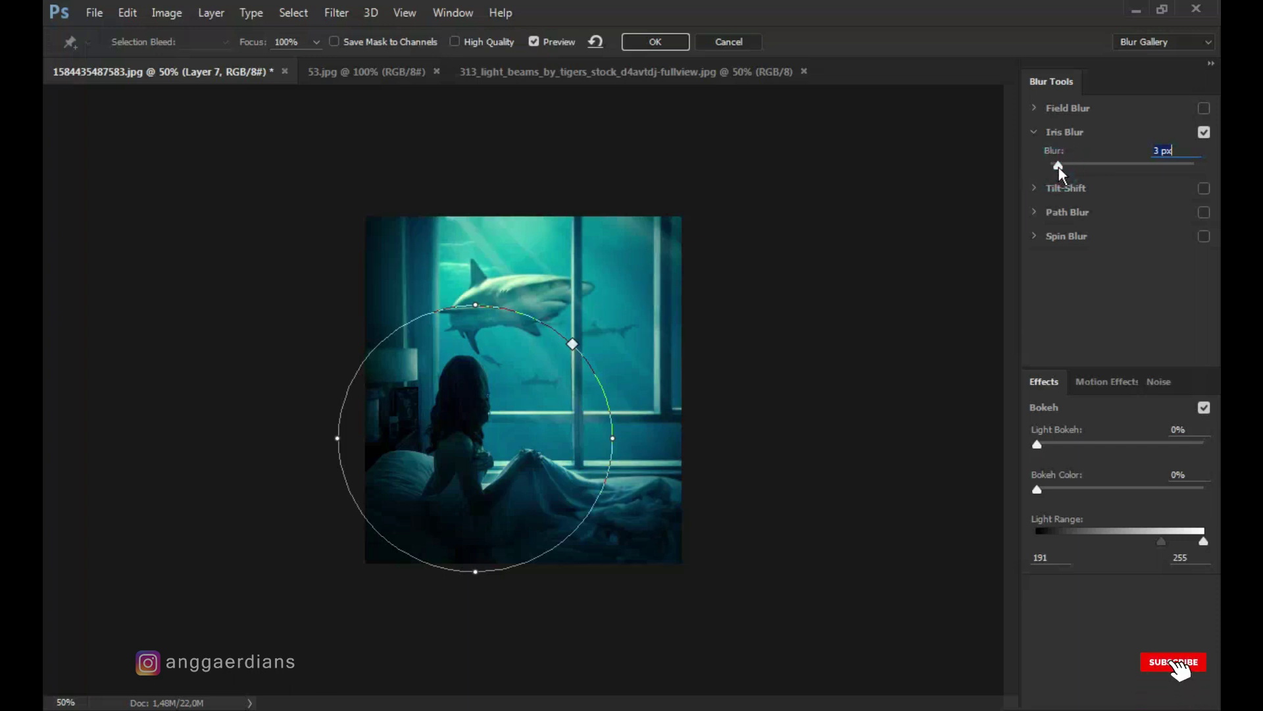
drag(476, 304, 476, 314)
drag(609, 441, 605, 450)
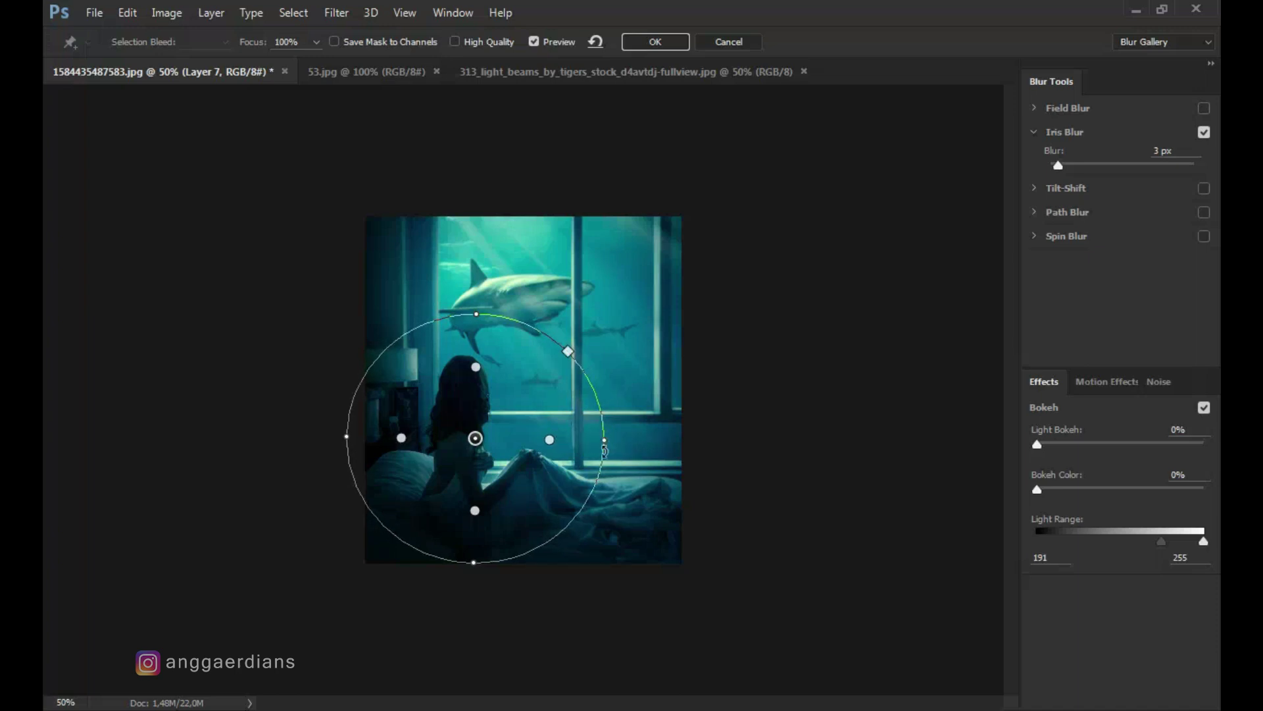
drag(475, 315, 475, 318)
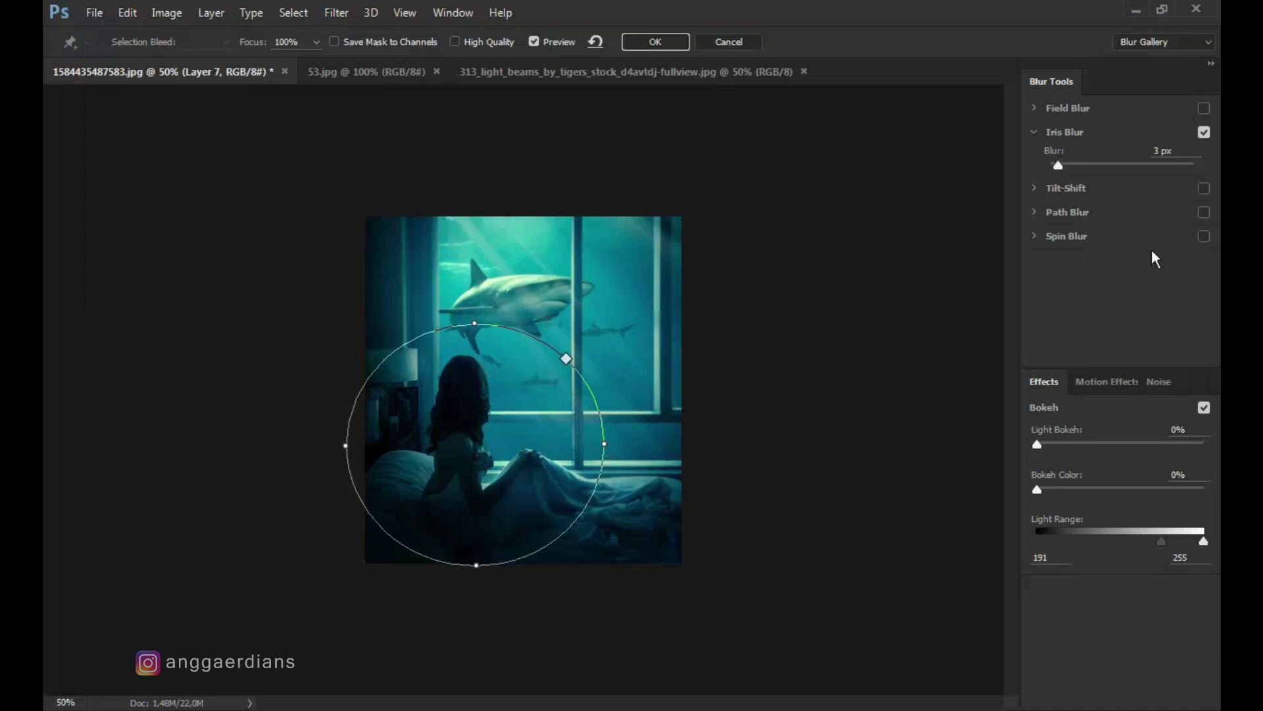
drag(1059, 166, 1062, 168)
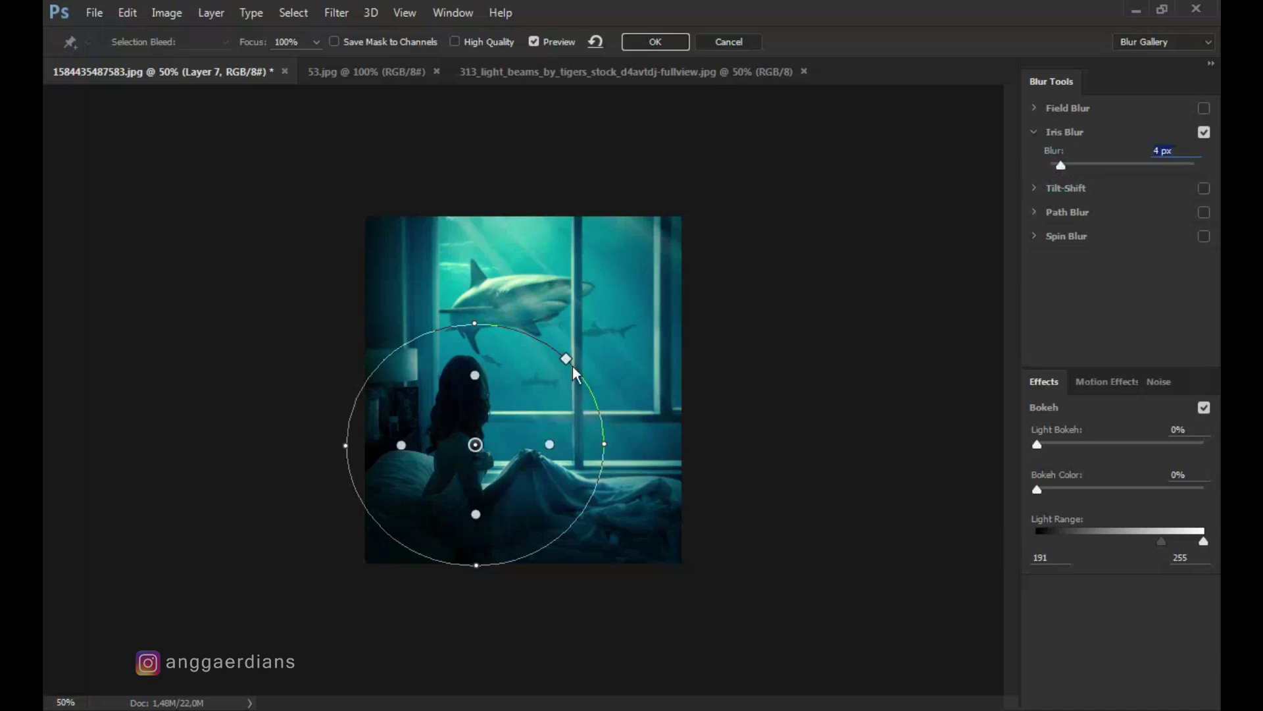
drag(474, 325, 471, 335)
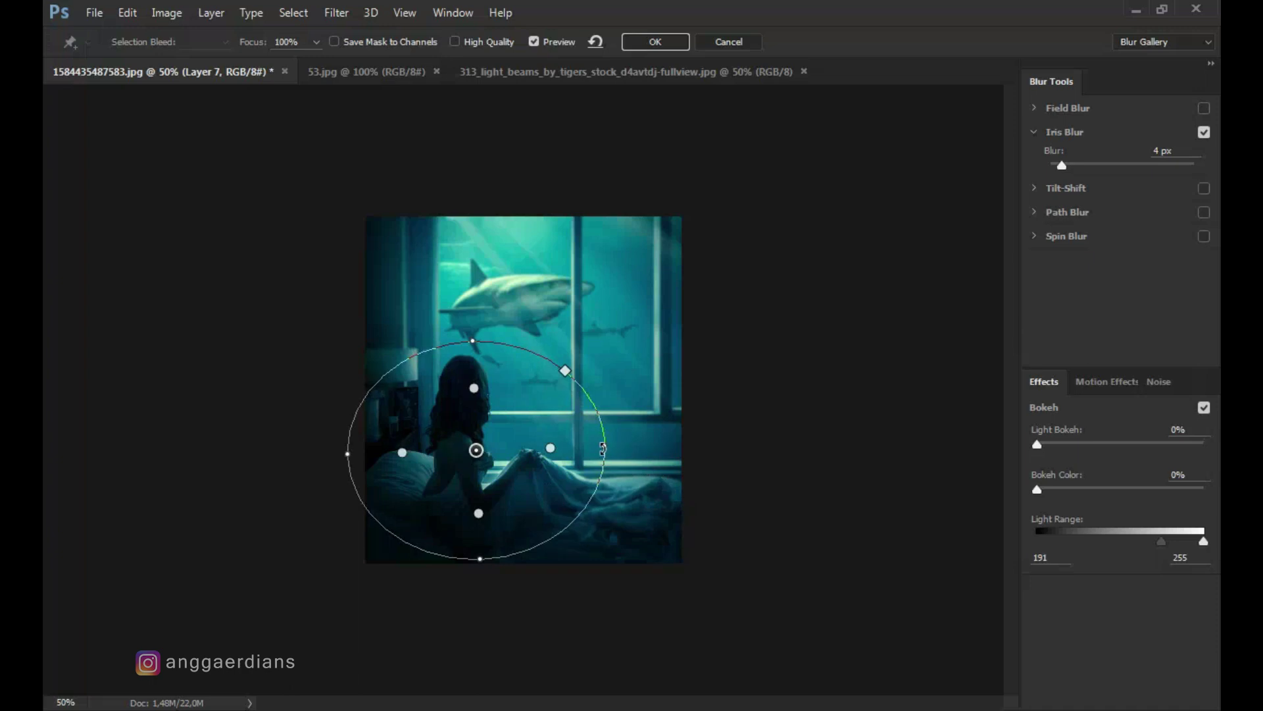
click(628, 41)
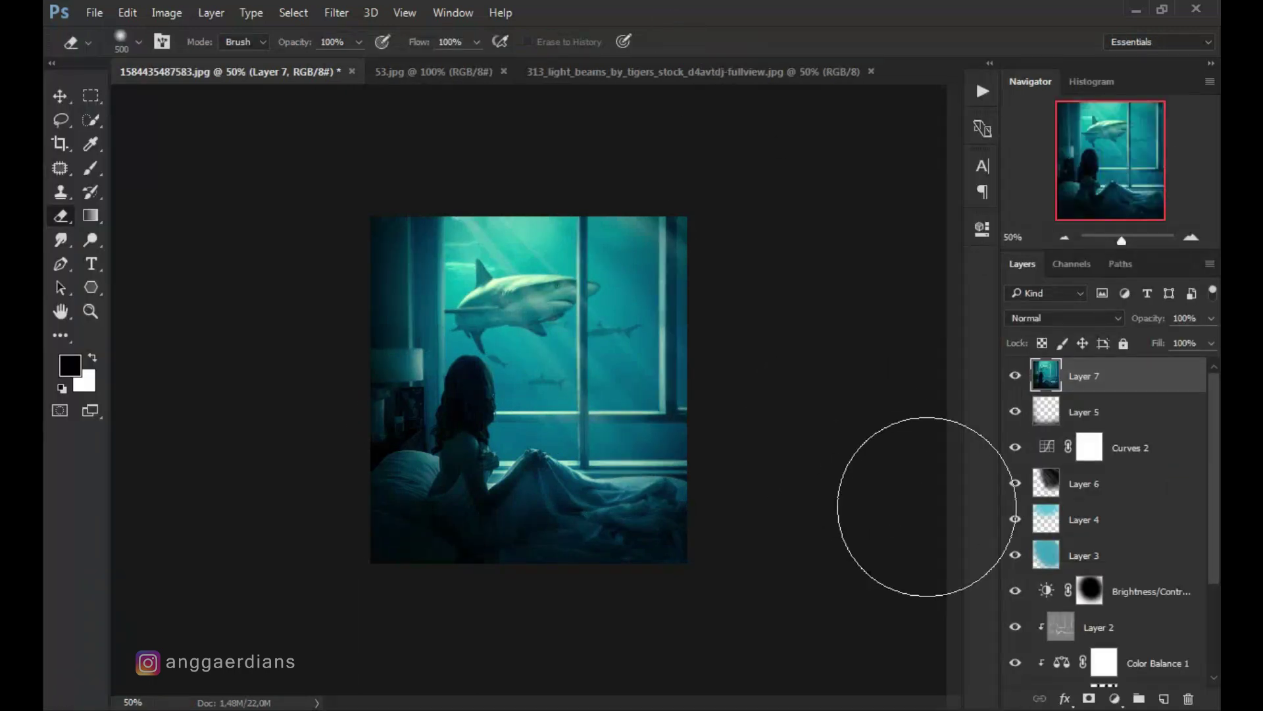
ctrl+click(802, 392)
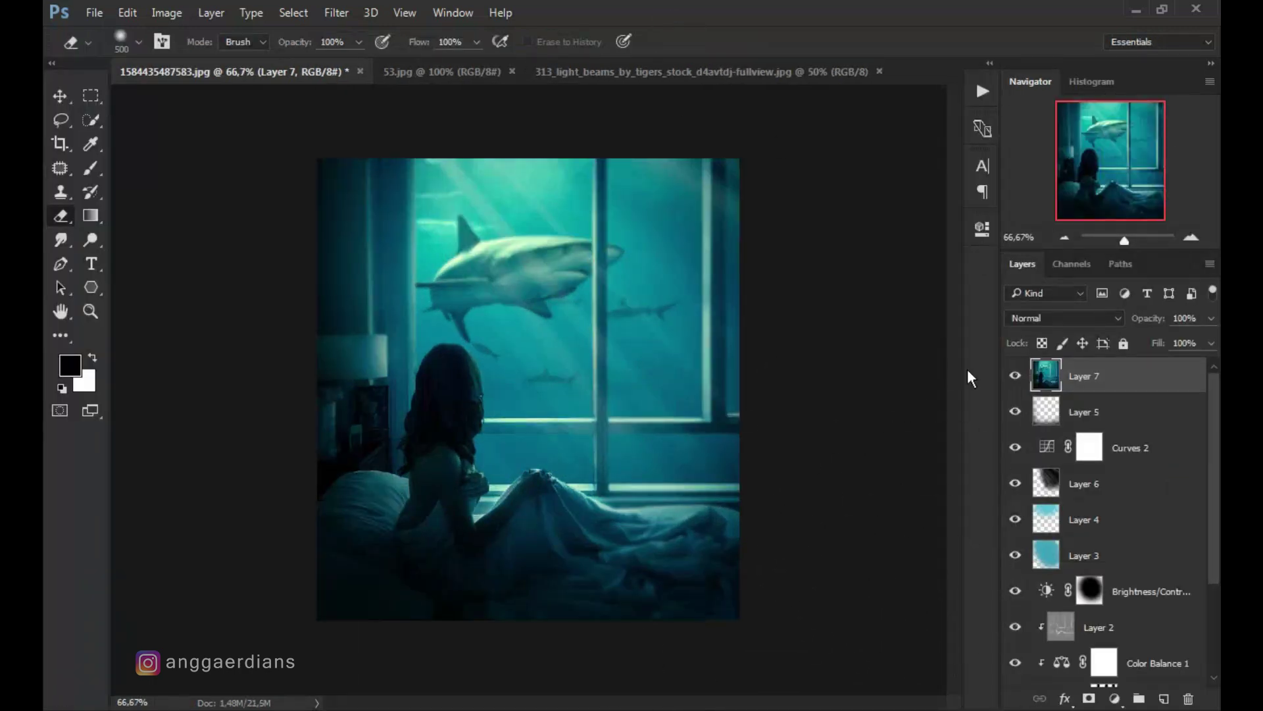